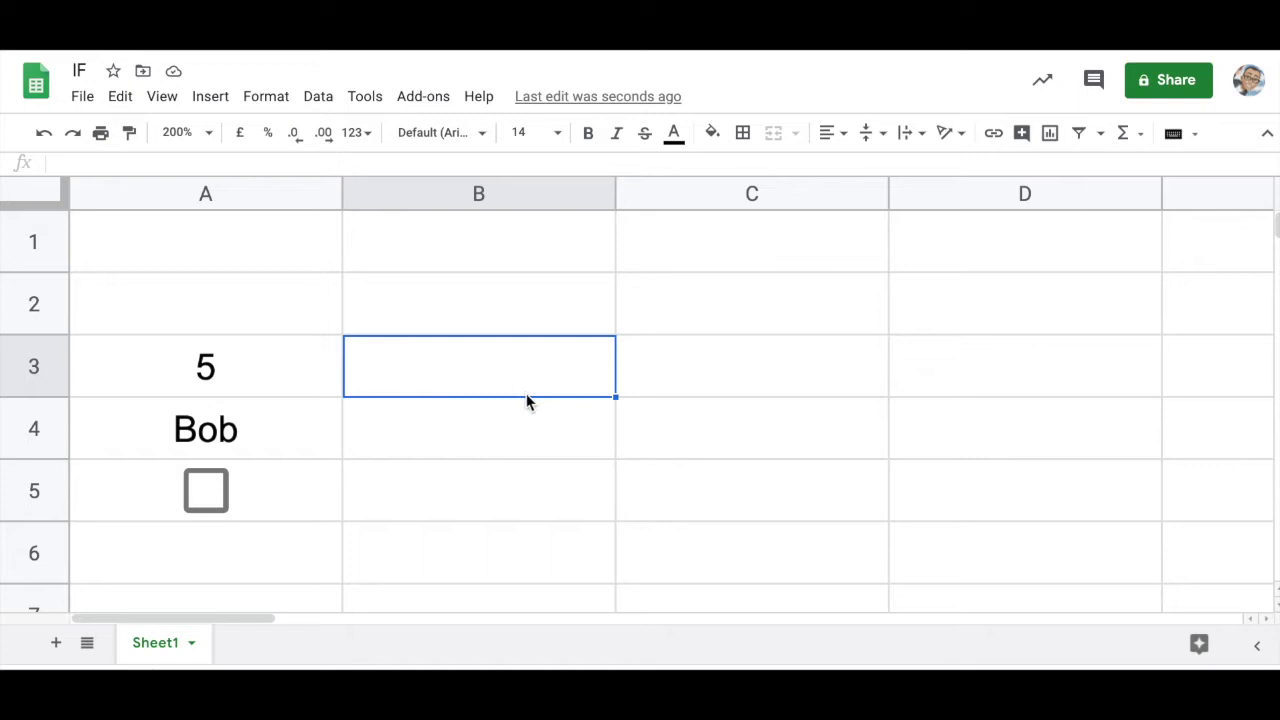
# - Inspect the values in A3 and A4, and toggle the A5 checkbox between TRUE and FALSE
pyautogui.click(263, 350)
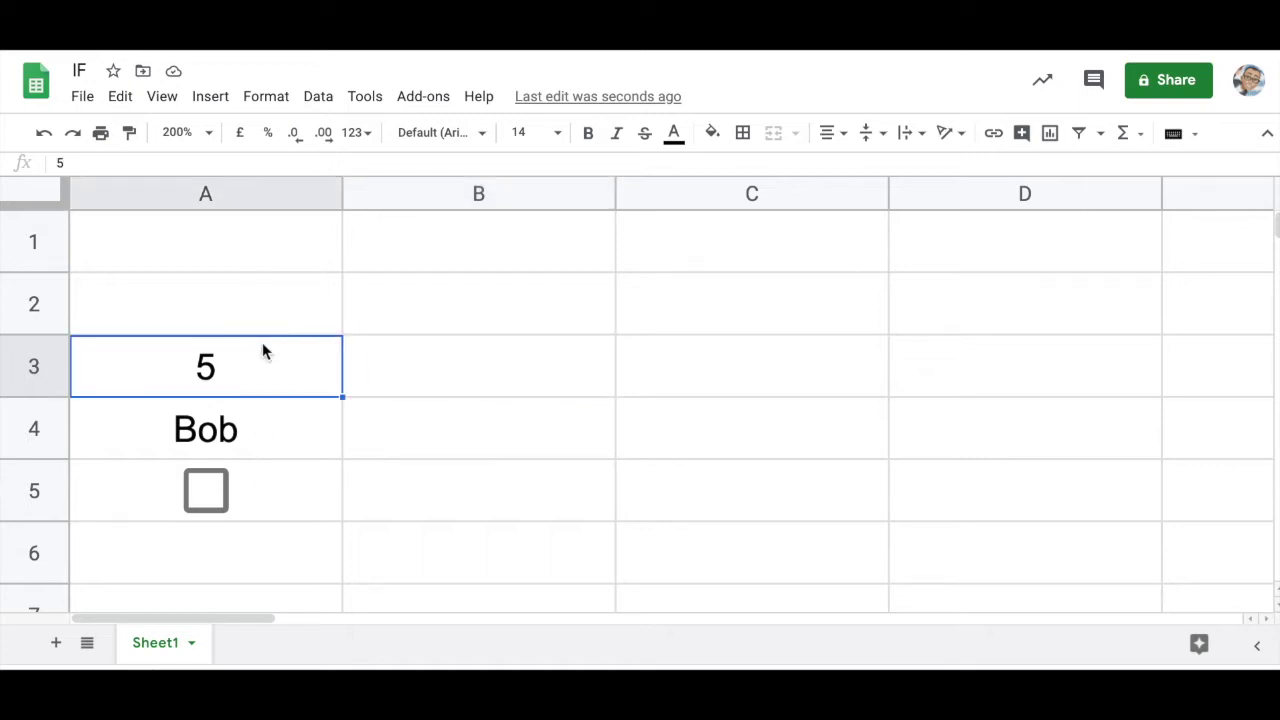
pyautogui.click(293, 420)
pyautogui.click(284, 493)
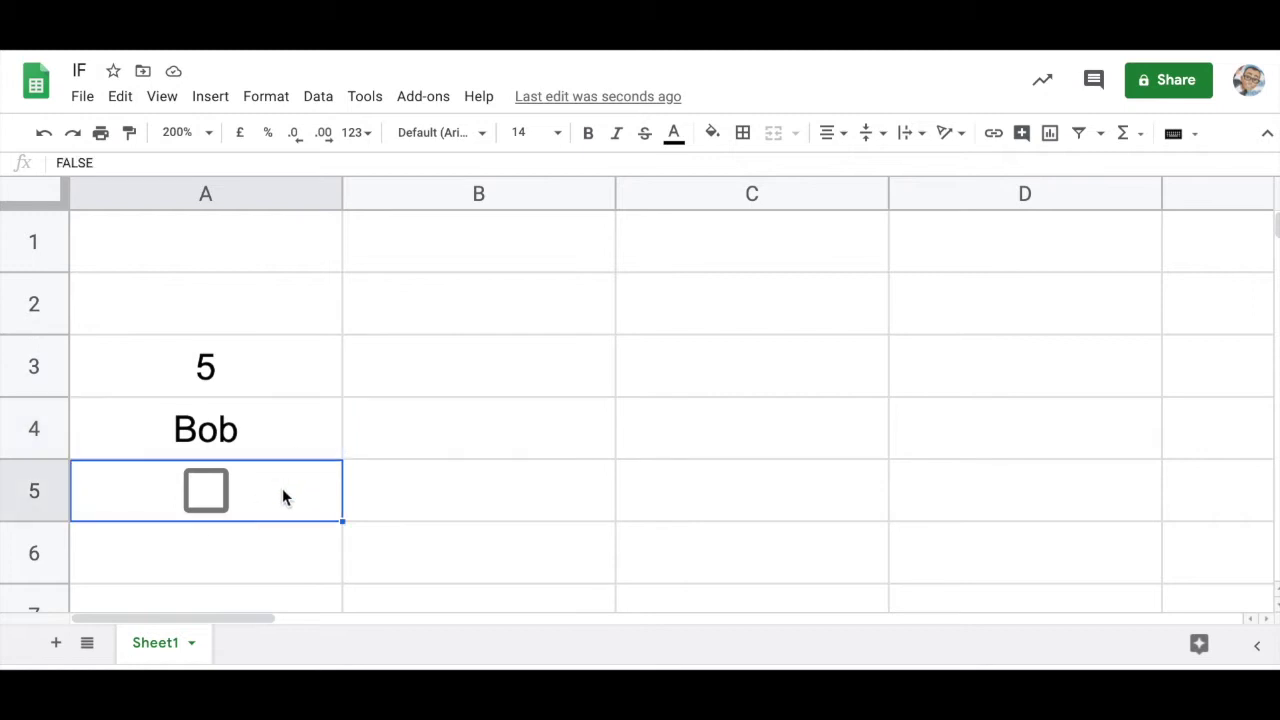
pyautogui.click(205, 492)
pyautogui.click(209, 497)
pyautogui.click(209, 497)
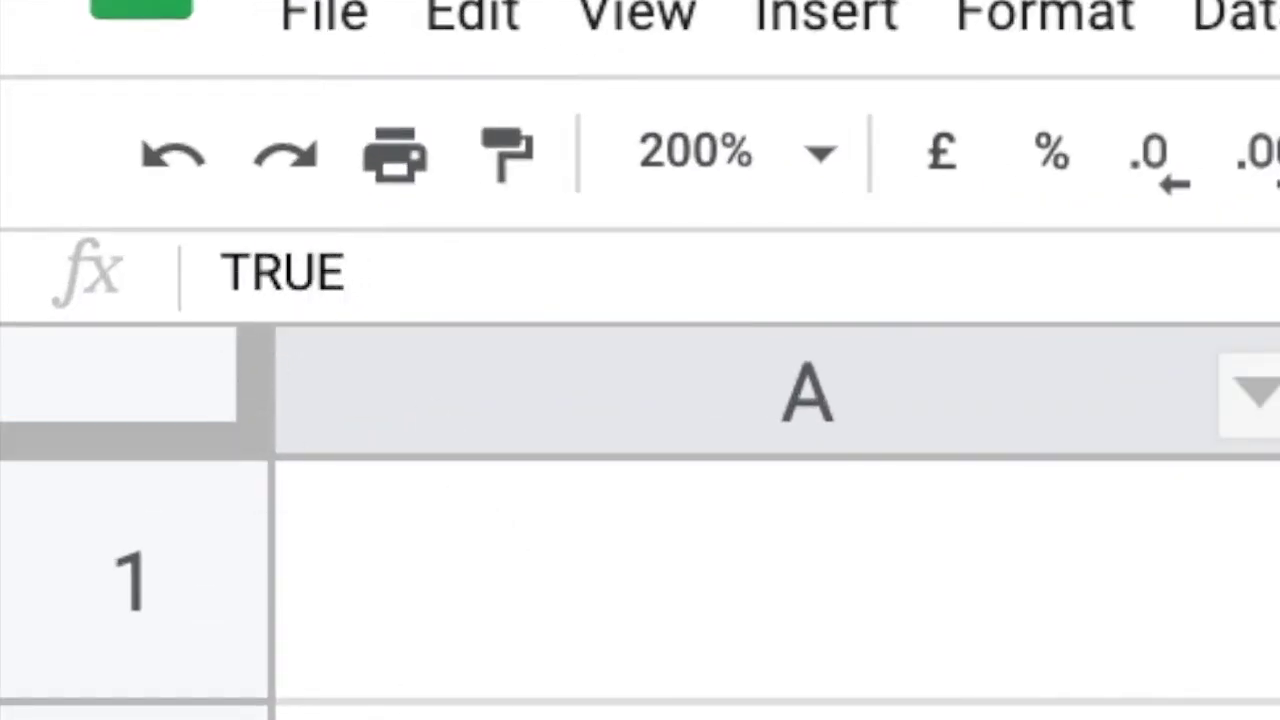
pyautogui.press('space')
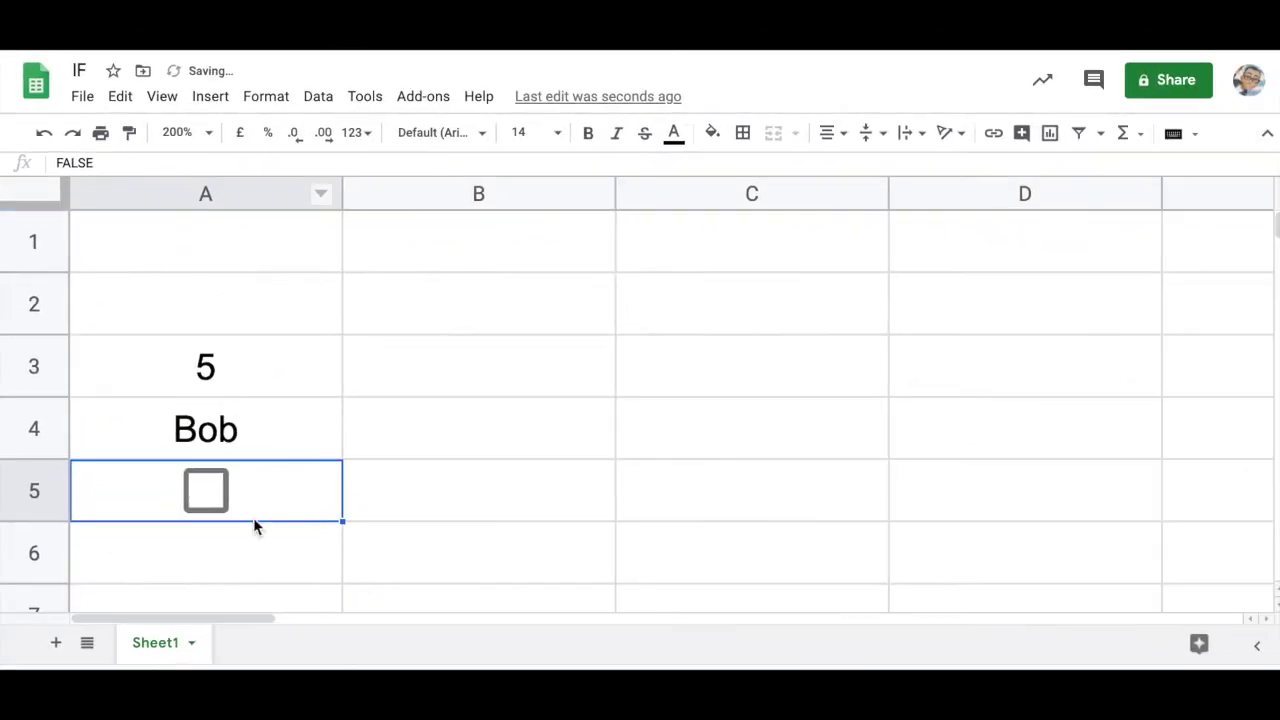
pyautogui.click(213, 485)
pyautogui.click(213, 485)
# - Start B3's formula as =IF(A3=5, and preview the condition's TRUE result
pyautogui.click(496, 372)
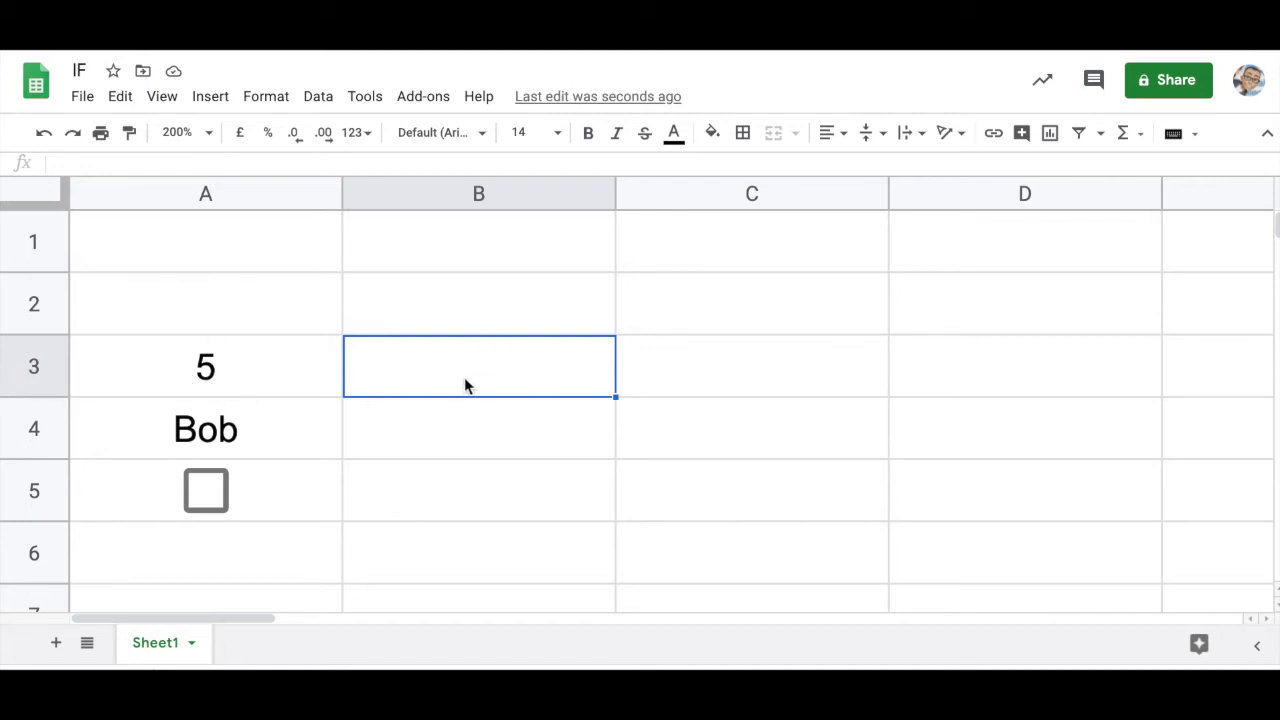
pyautogui.write('=')
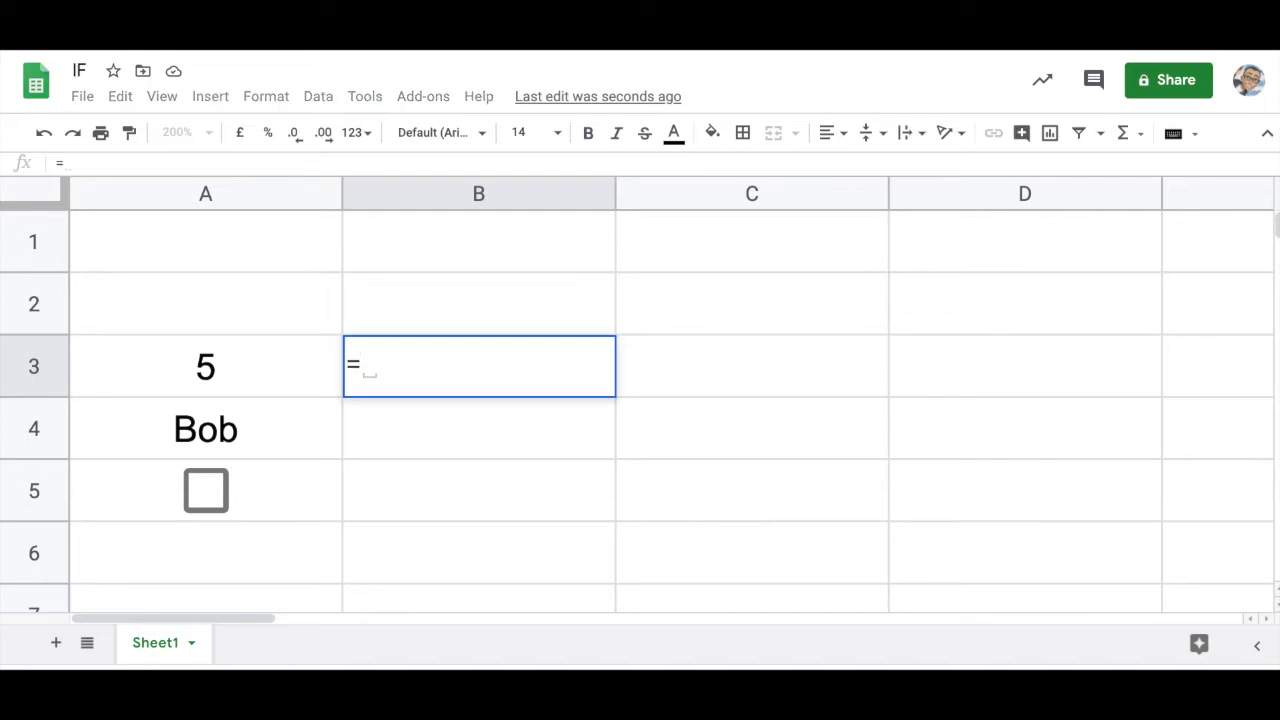
pyautogui.write('i')
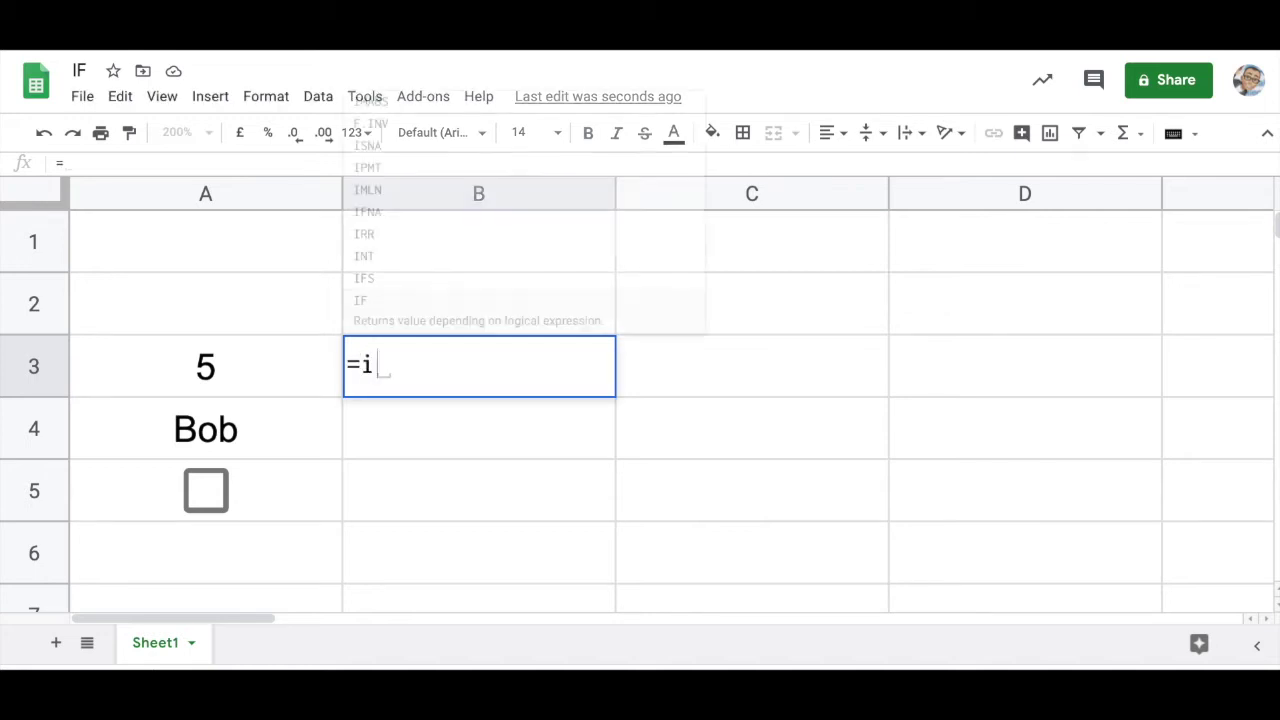
pyautogui.write('f')
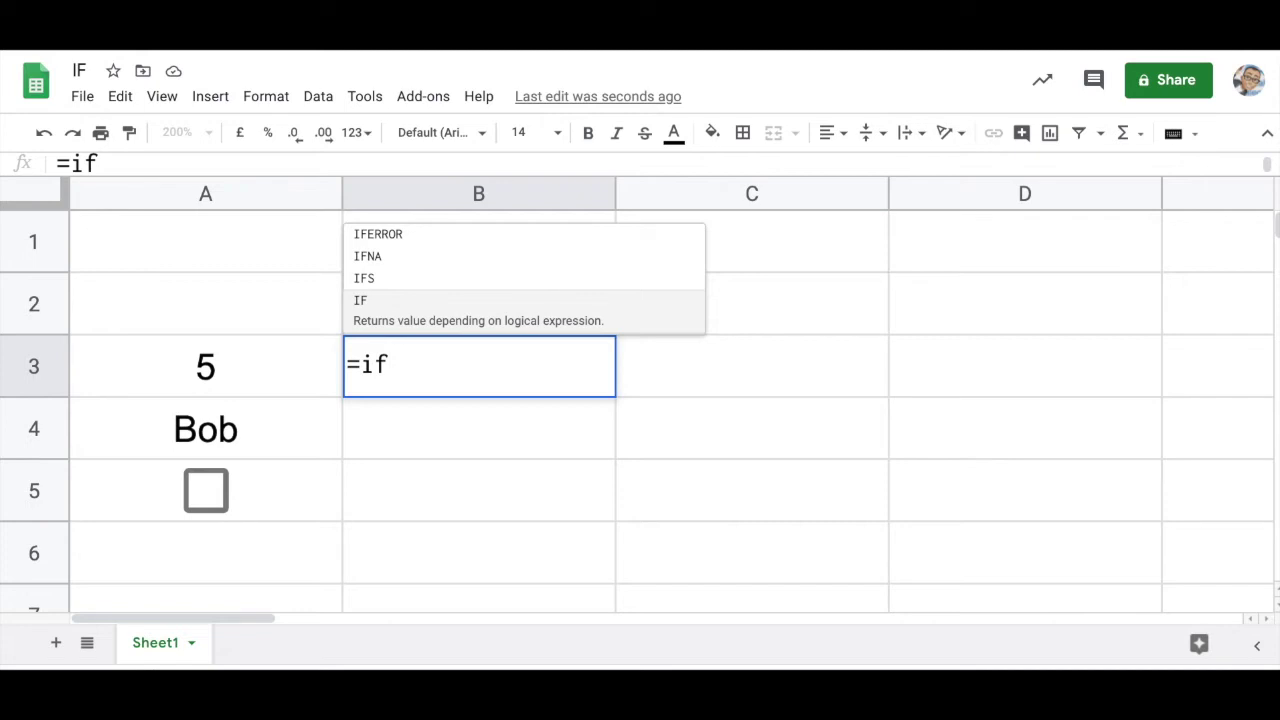
pyautogui.write('(')
pyautogui.press('BackSpace')
pyautogui.press('BackSpace')
pyautogui.press('BackSpace')
pyautogui.write('IF')
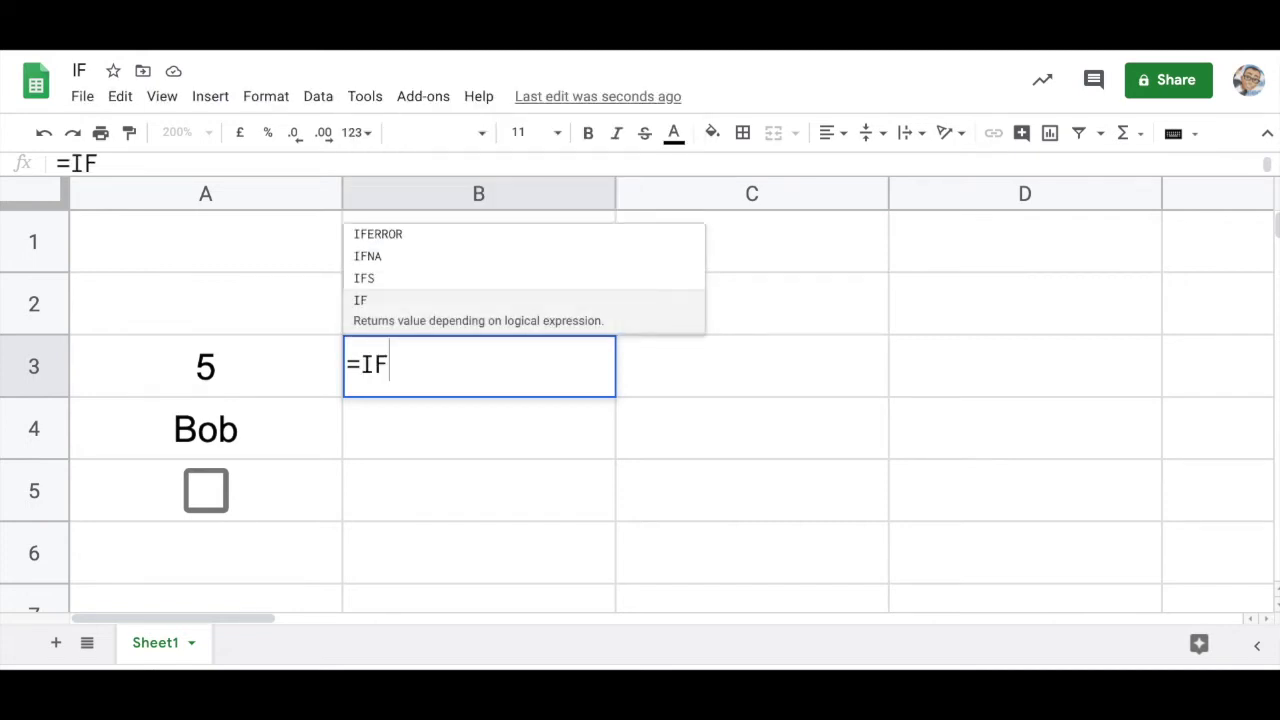
pyautogui.write('(')
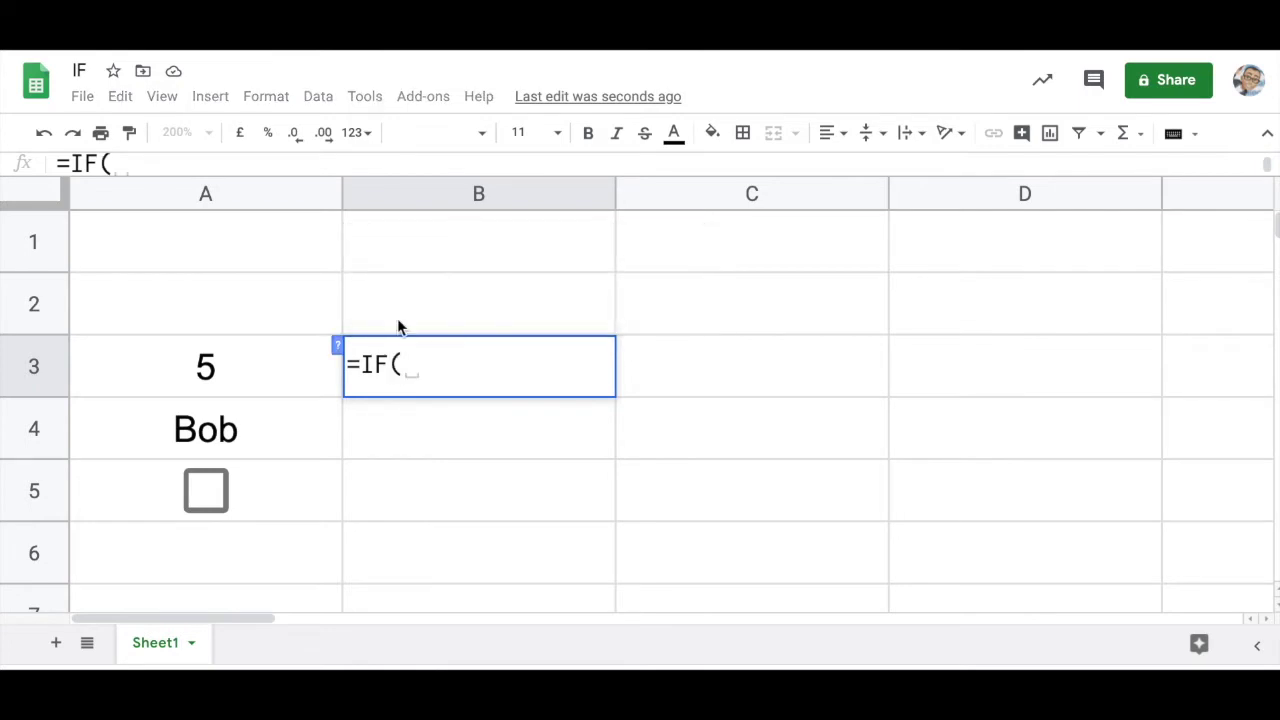
pyautogui.click(272, 364)
pyautogui.write('=5')
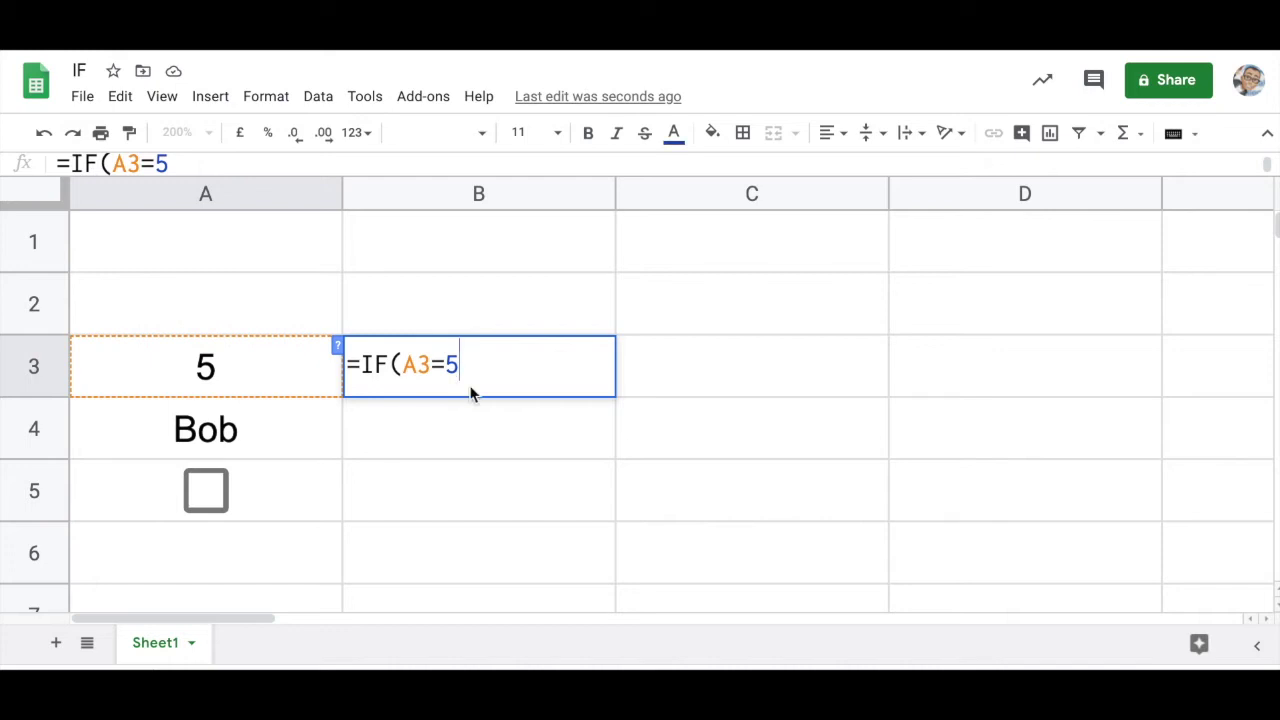
pyautogui.write(',')
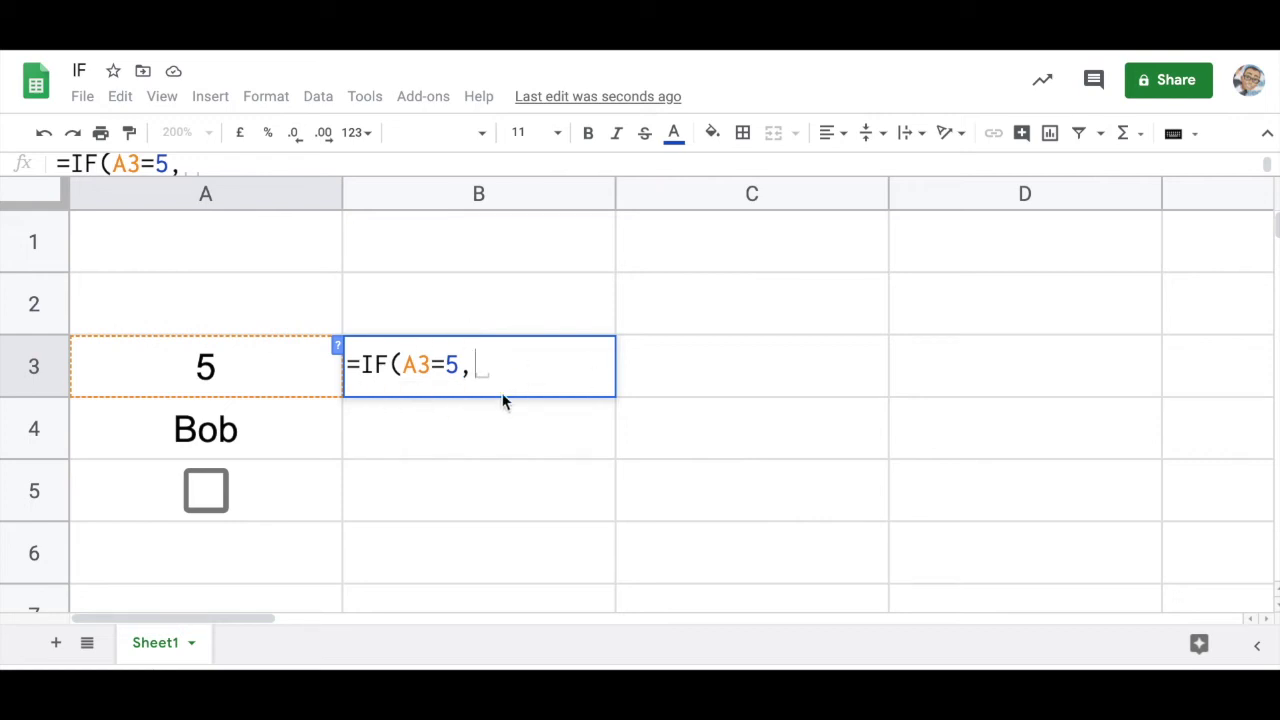
pyautogui.moveTo(406, 364); pyautogui.dragTo(458, 366)
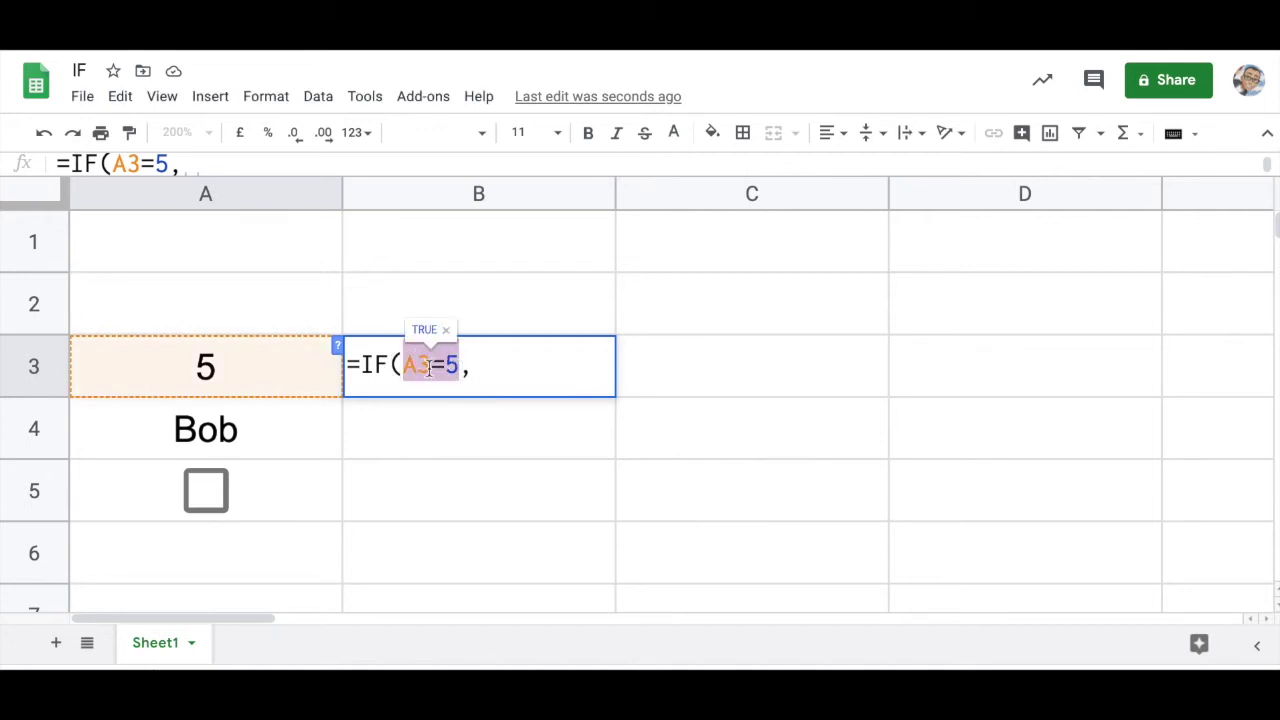
pyautogui.click(479, 364)
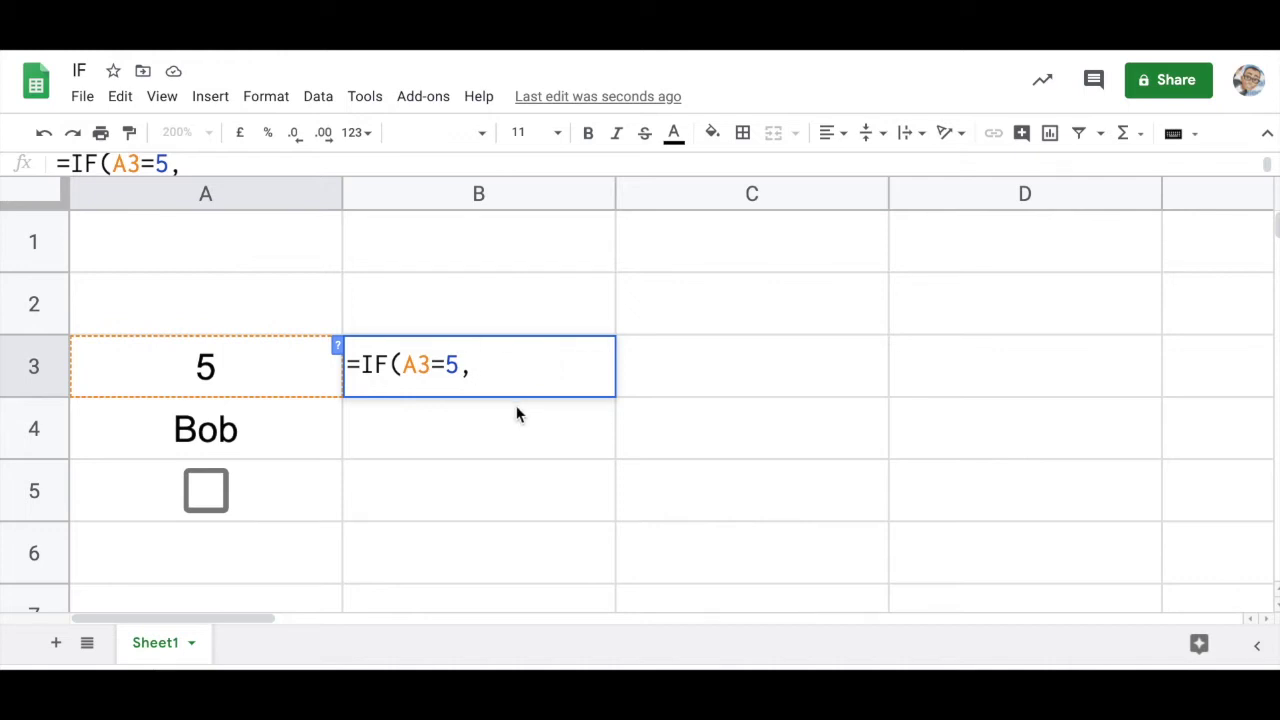
# - Complete B3's IF with the results "This is a five" and "This is not a five"
pyautogui.write('"THI')
pyautogui.press('BackSpace')
pyautogui.press('BackSpace')
pyautogui.write('his i')
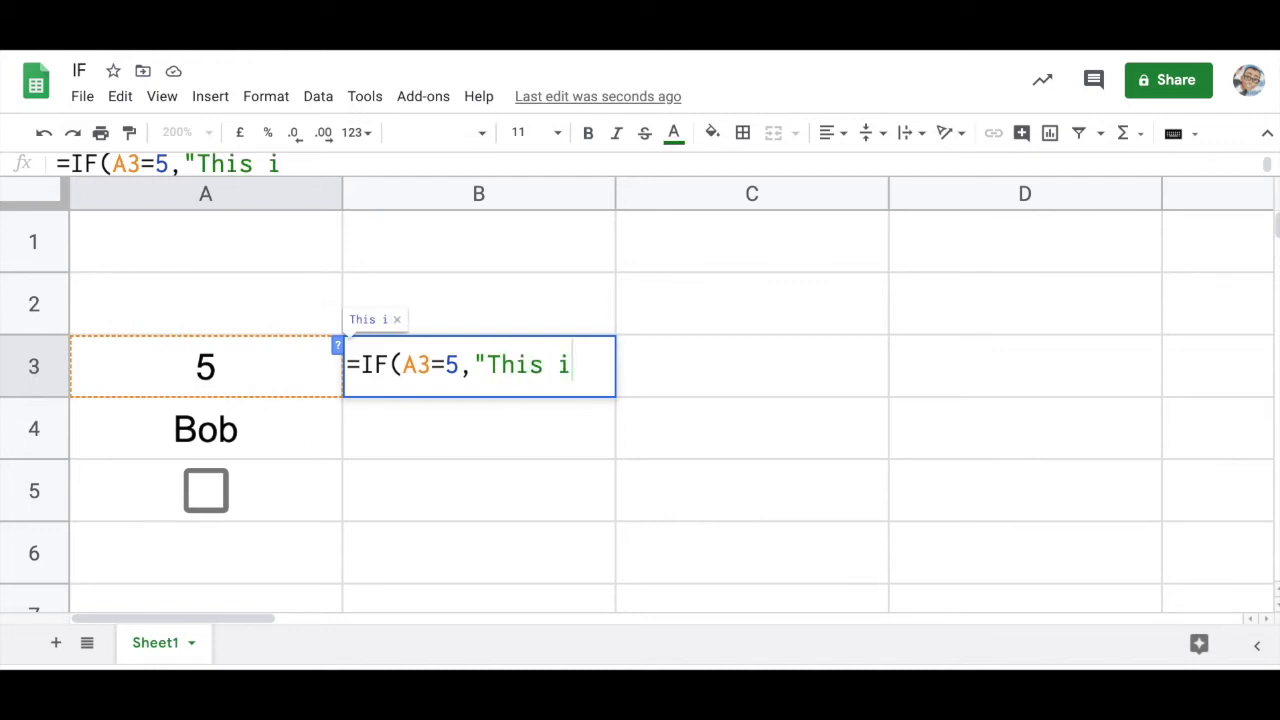
pyautogui.write('s a five')
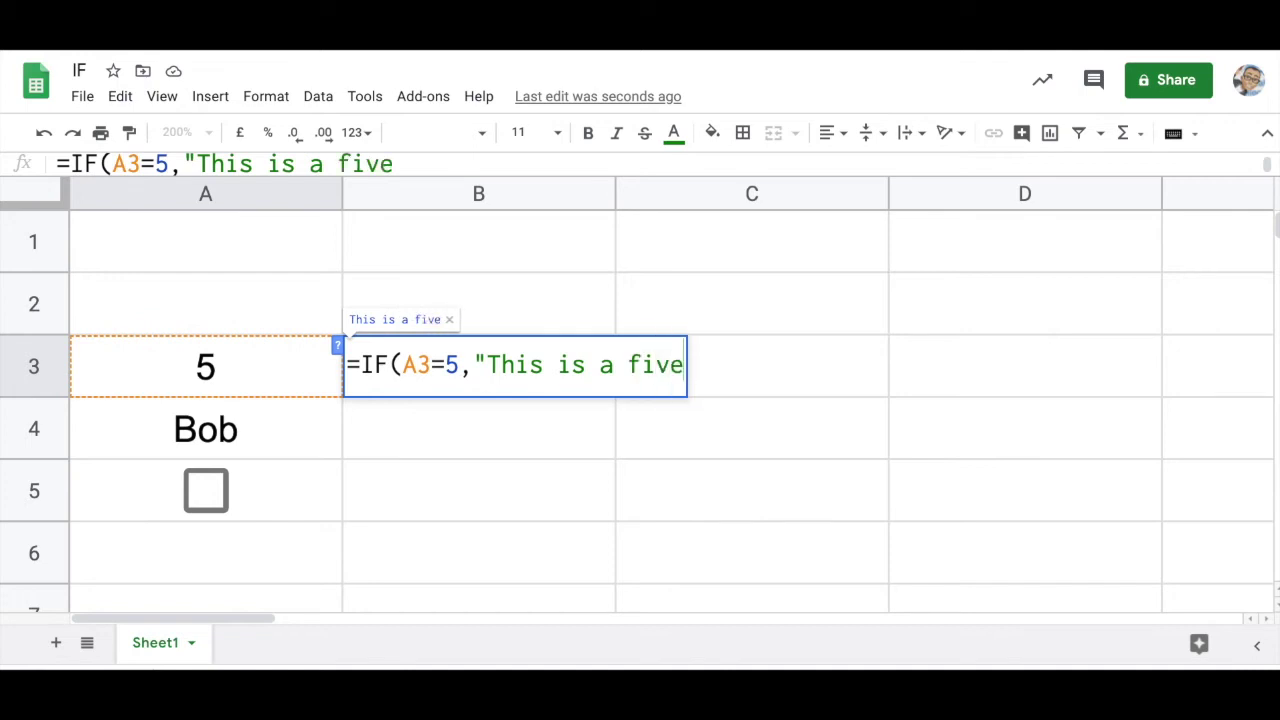
pyautogui.write('"')
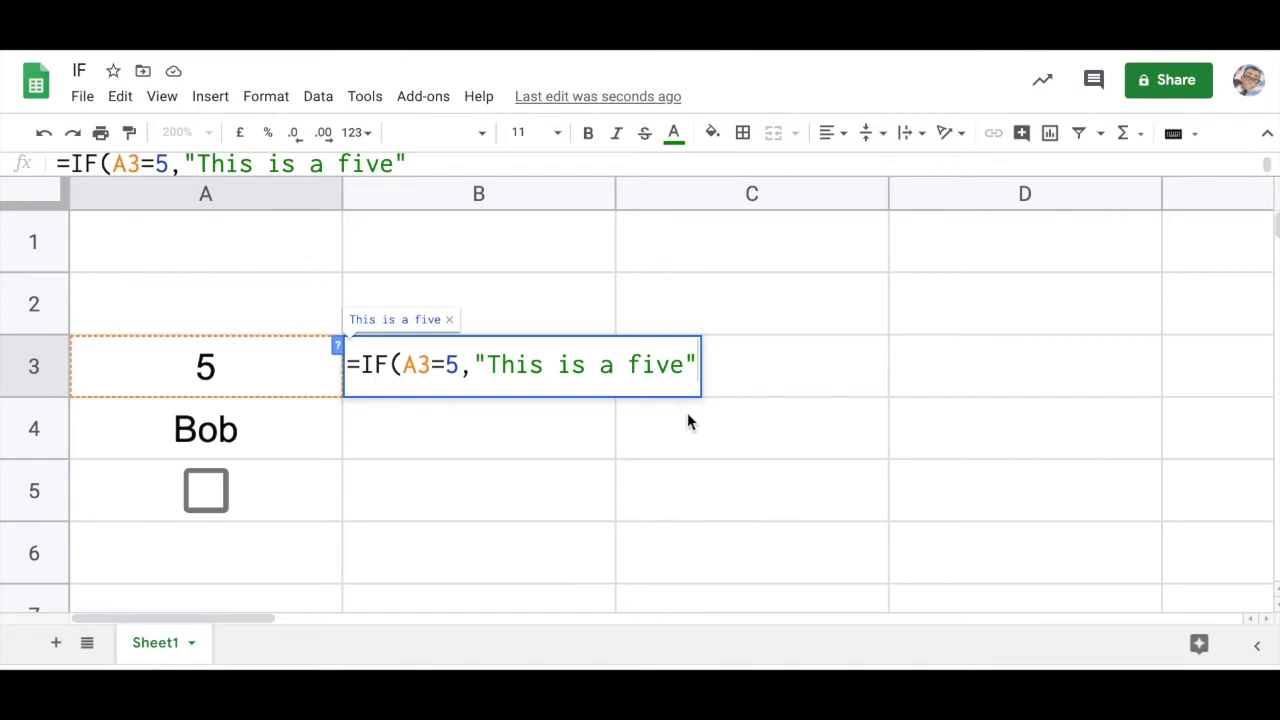
pyautogui.write(',')
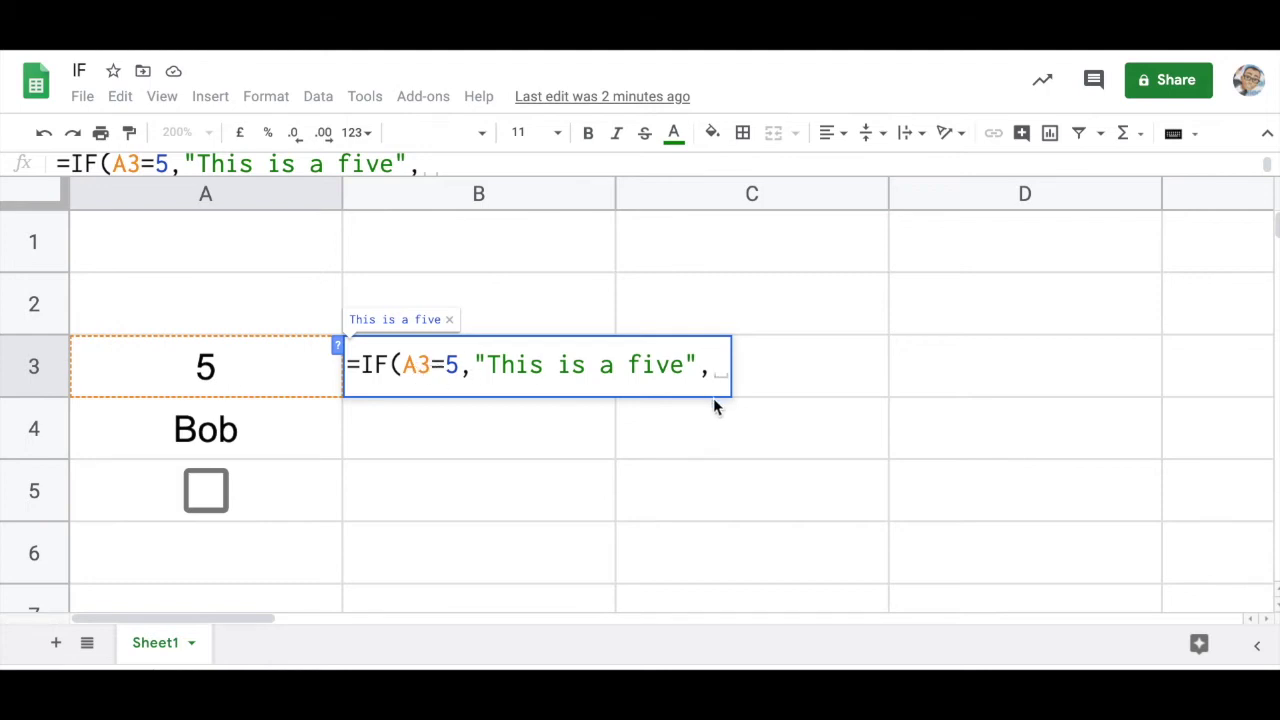
pyautogui.press('BackSpace')
pyautogui.write('"This is not a f')
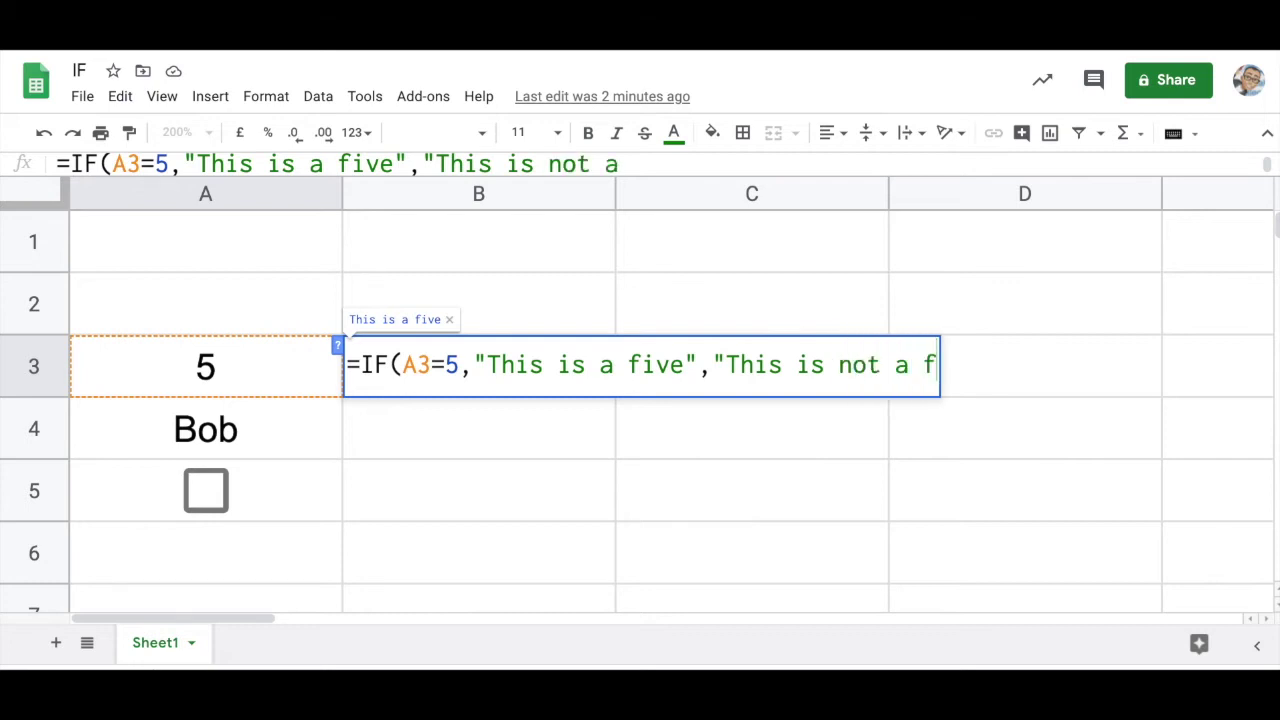
pyautogui.write('ive"')
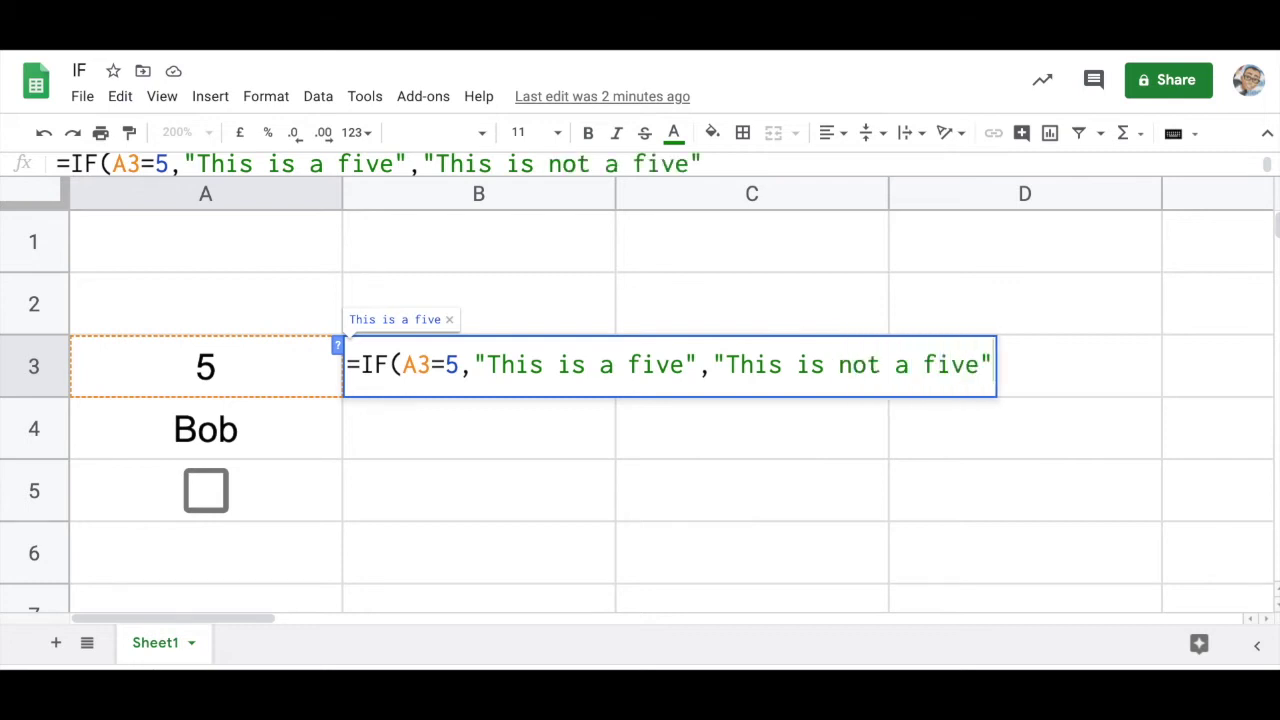
pyautogui.write(')')
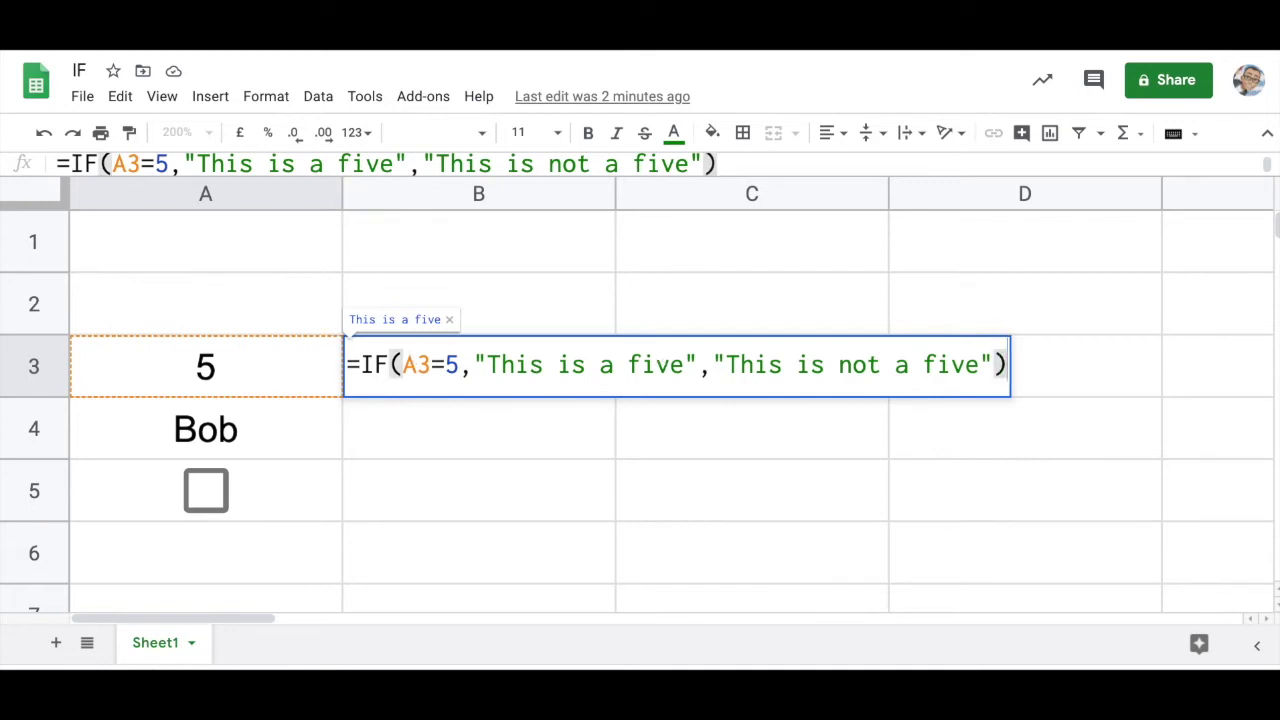
# - Commit B3's formula and test it by entering 3, then 5, in A3
pyautogui.press('Return')
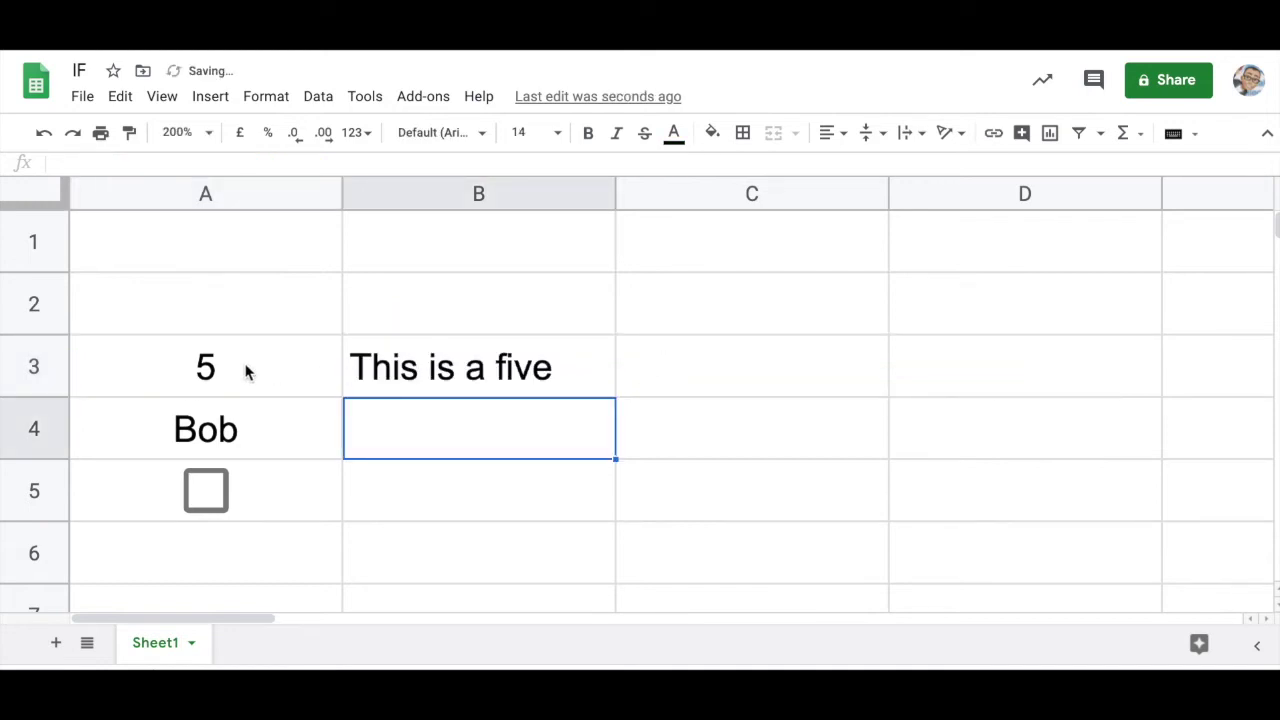
pyautogui.click(260, 376)
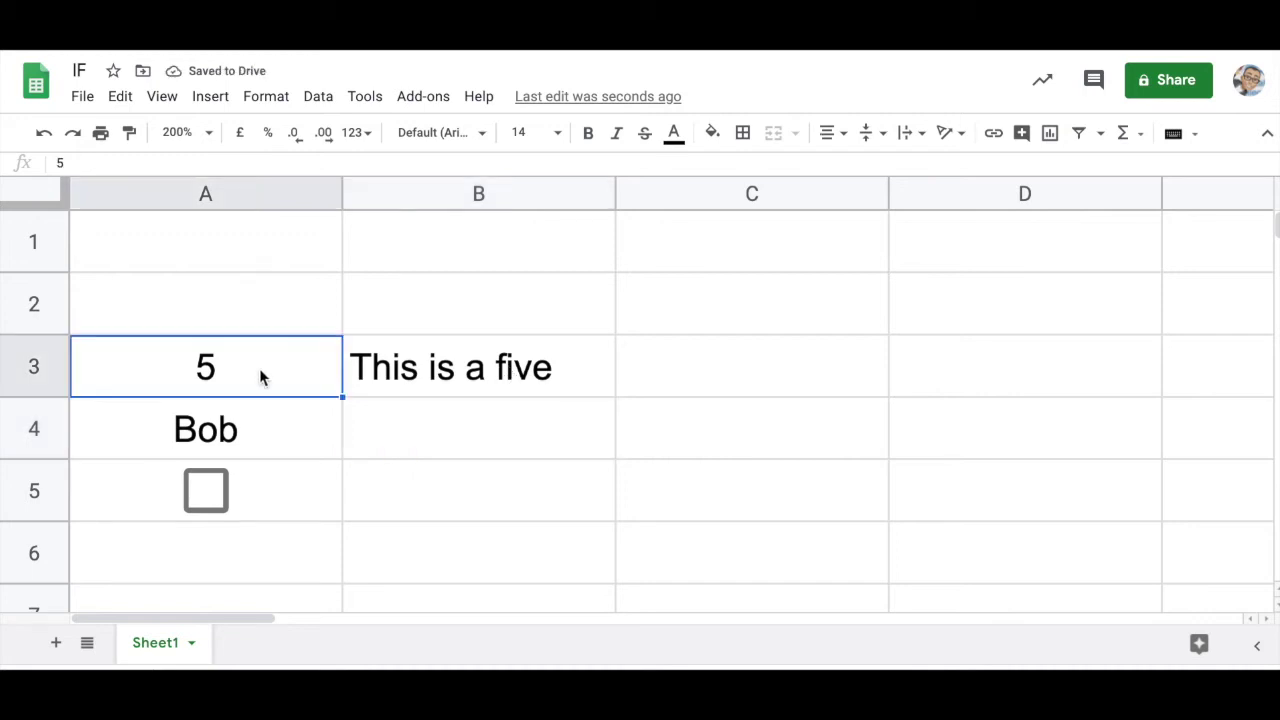
pyautogui.write('3')
pyautogui.press('Return')
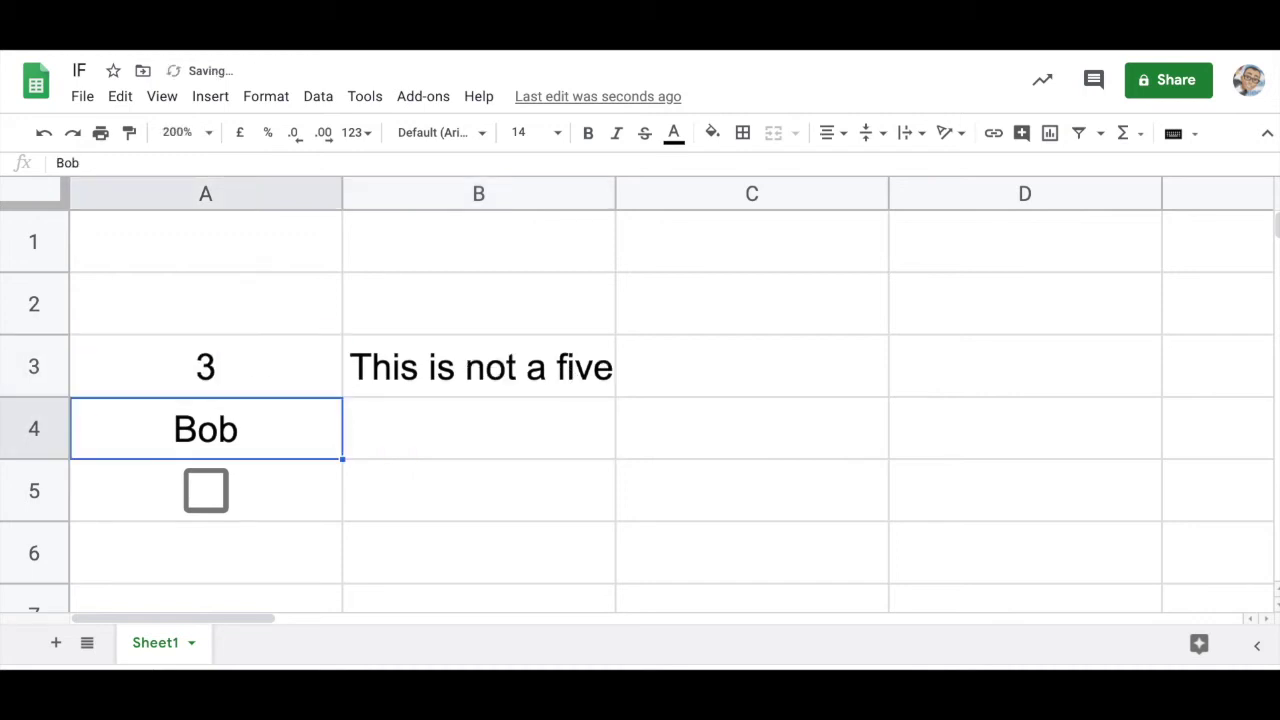
pyautogui.click(266, 376)
pyautogui.write('5')
pyautogui.press('Return')
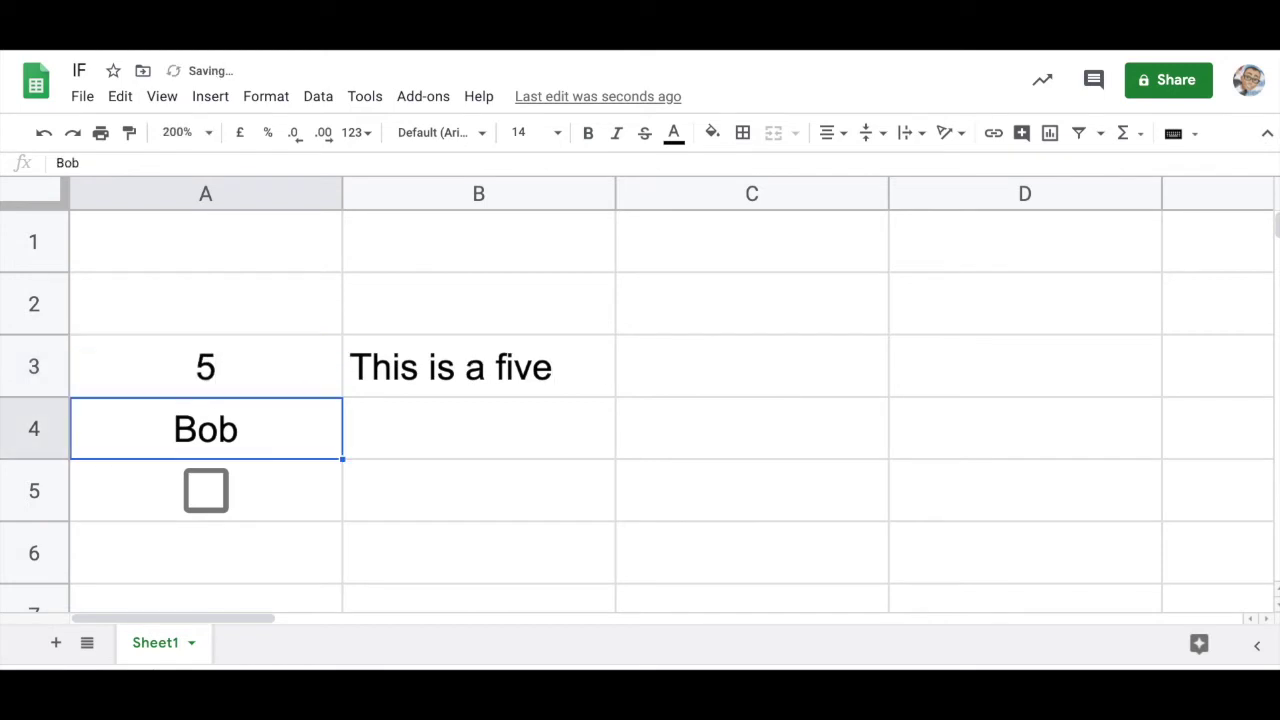
# - Try 8 and the word Five in A3, restore 5, and review B3's formula
pyautogui.click(279, 369)
pyautogui.write('8')
pyautogui.press('Return')
pyautogui.click(255, 368)
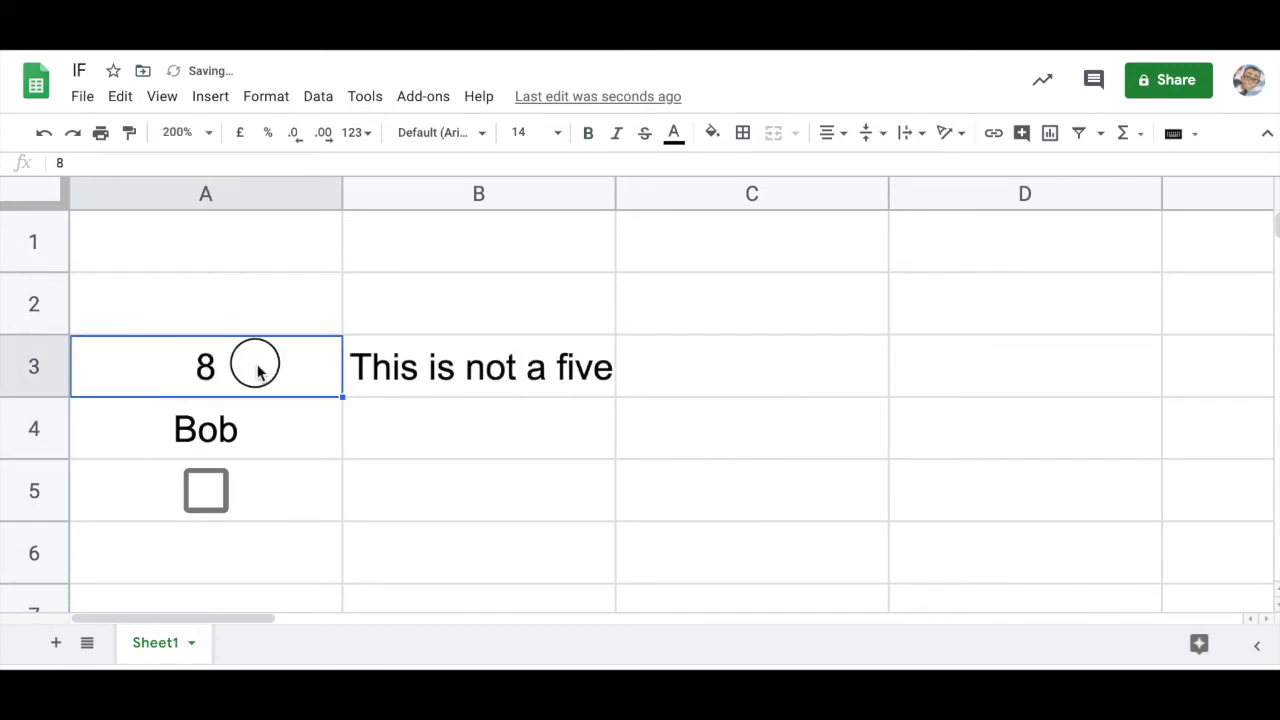
pyautogui.write('FIve')
pyautogui.press('BackSpace')
pyautogui.press('BackSpace')
pyautogui.press('BackSpace')
pyautogui.write('ive')
pyautogui.press('Return')
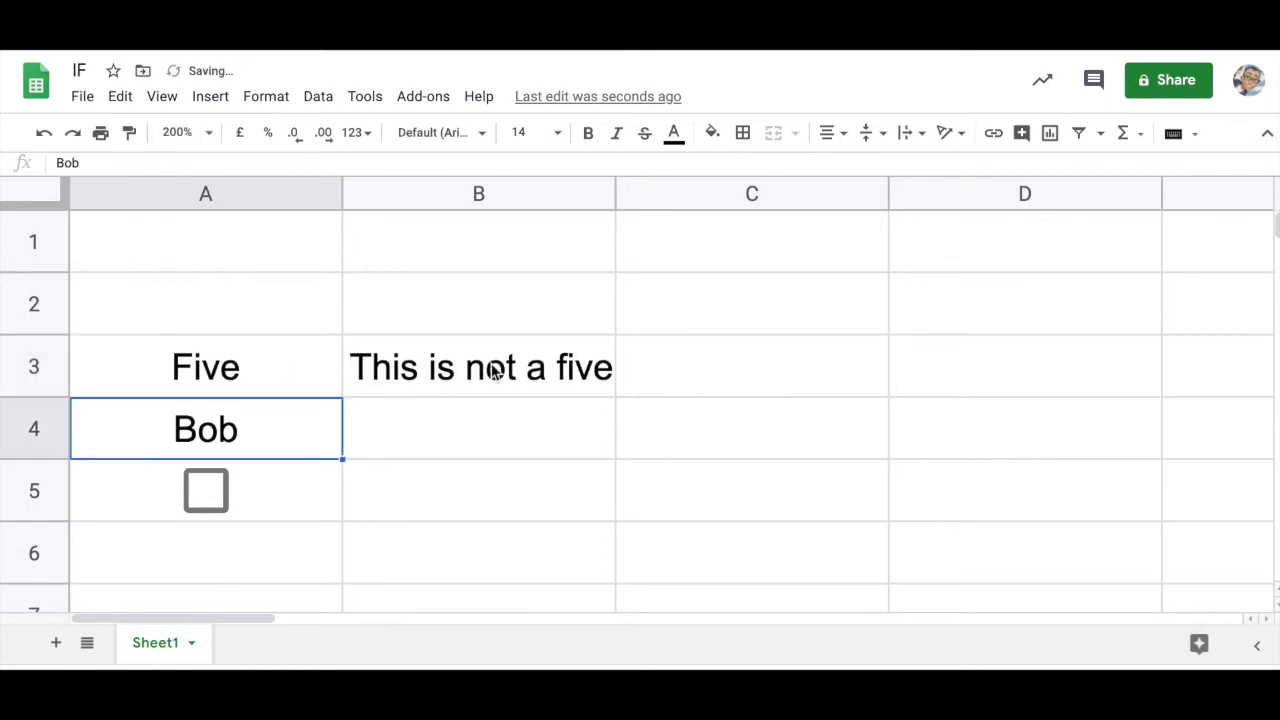
pyautogui.click(255, 368)
pyautogui.write('5')
pyautogui.press('Return')
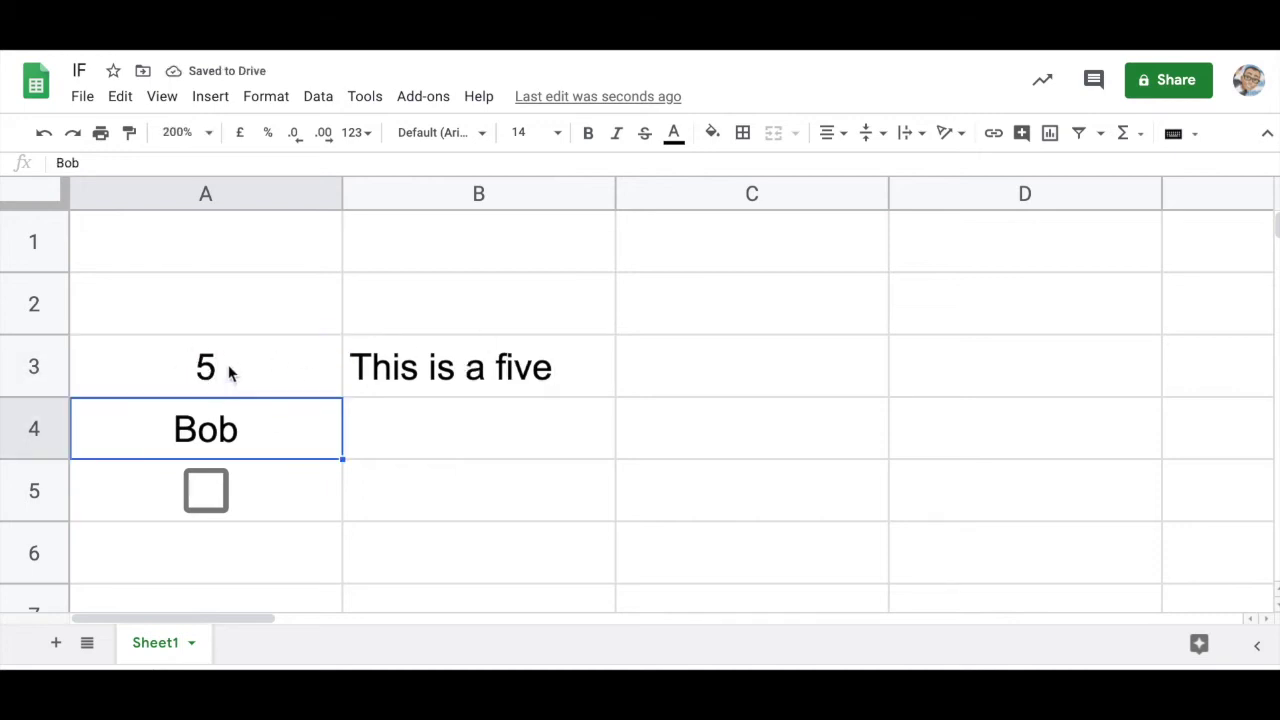
pyautogui.doubleClick(540, 366)
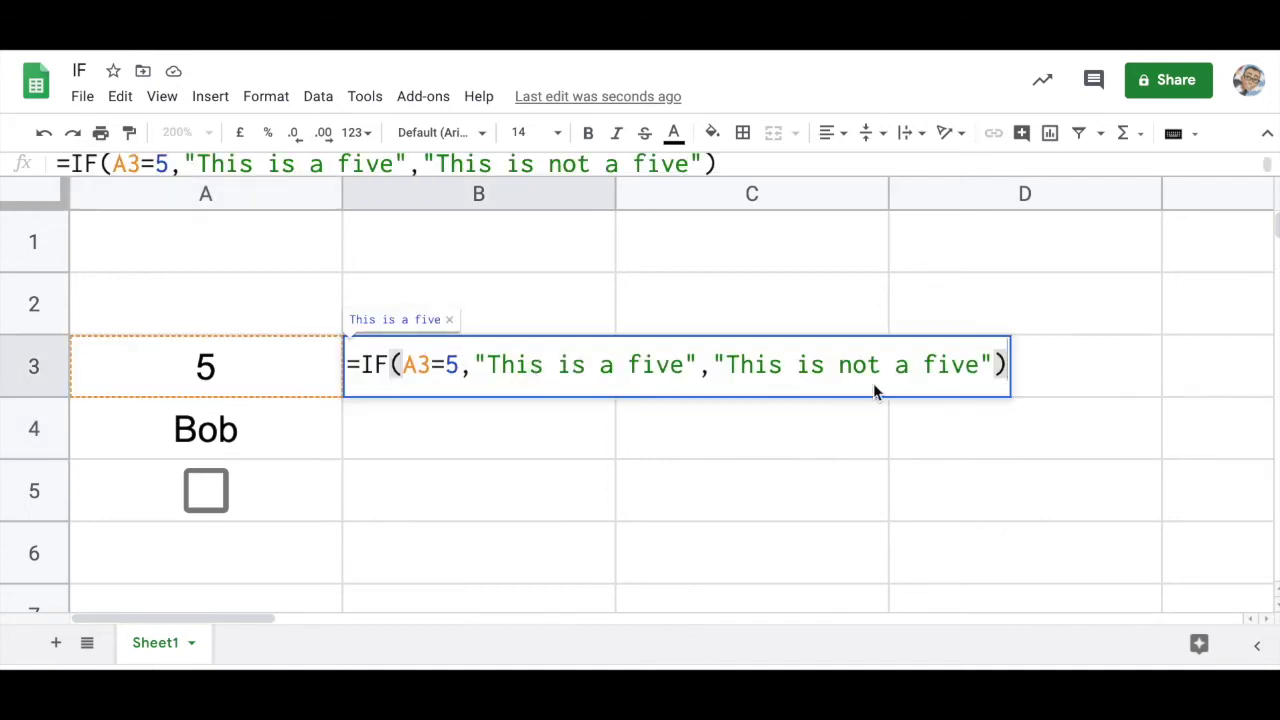
pyautogui.press('Return')
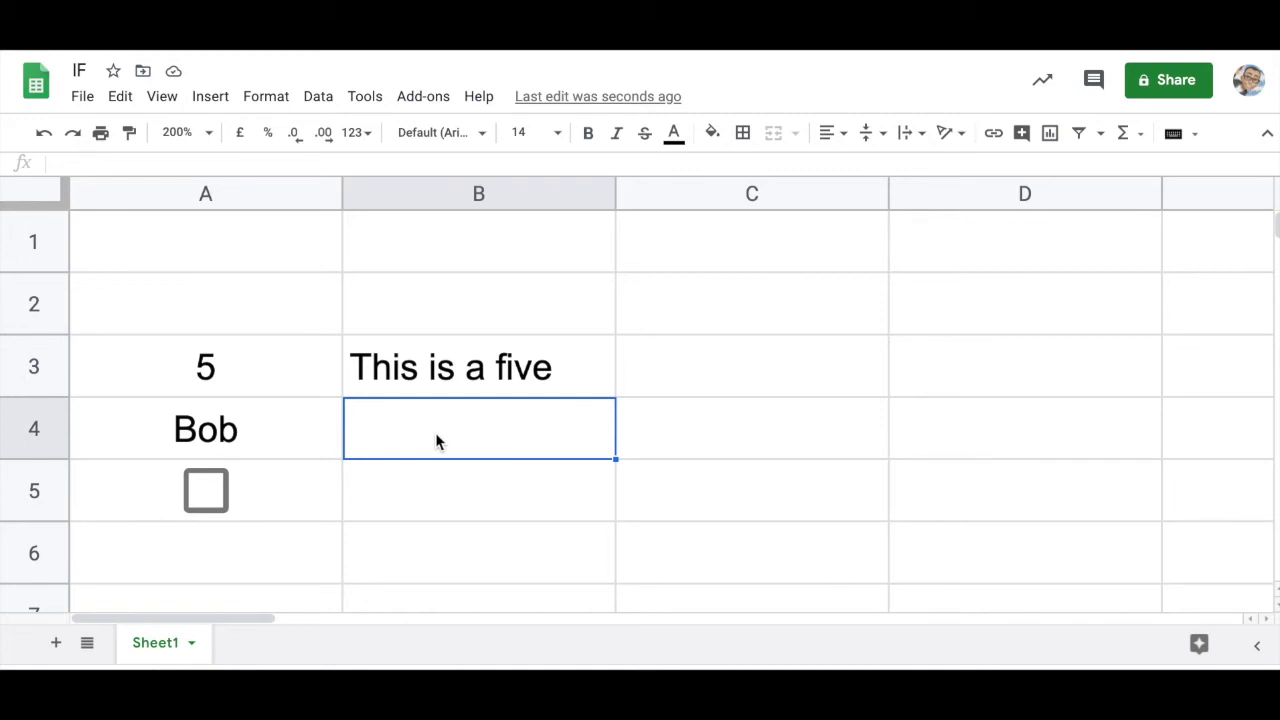
# - Enter =if(A4="Bob","Hi Bob","Who are you?") in B4
pyautogui.write('=')
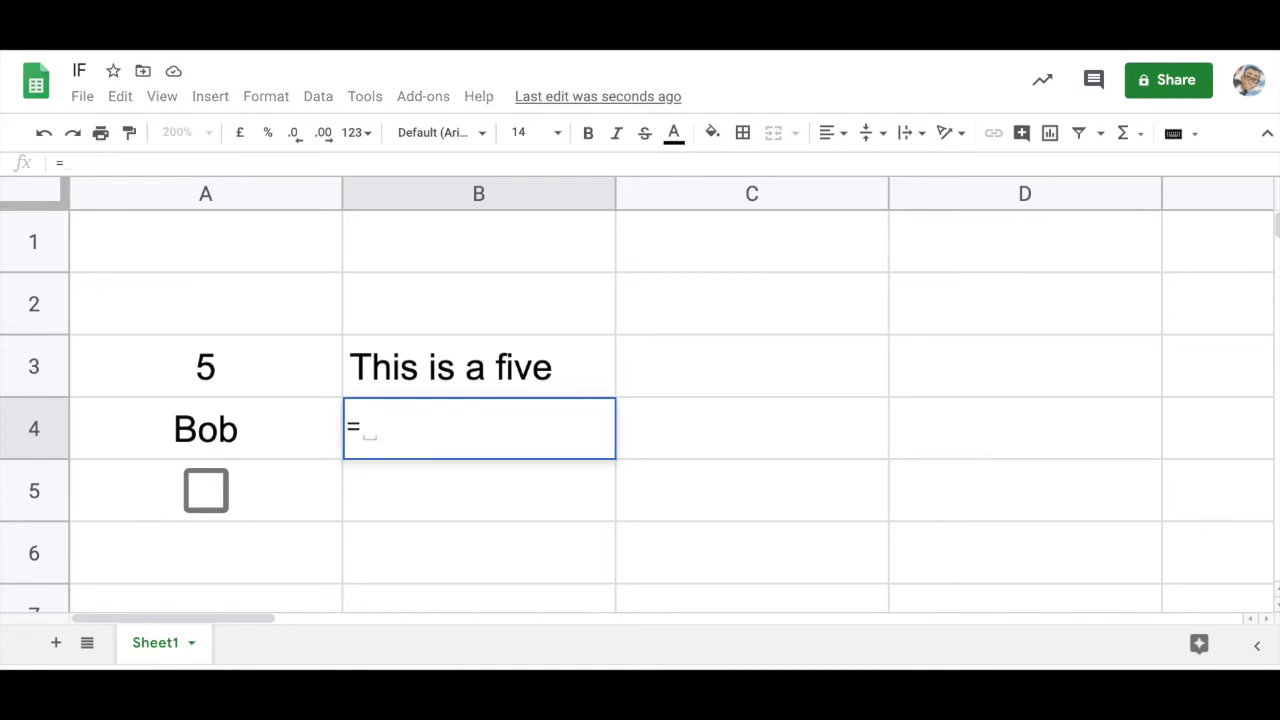
pyautogui.write('if')
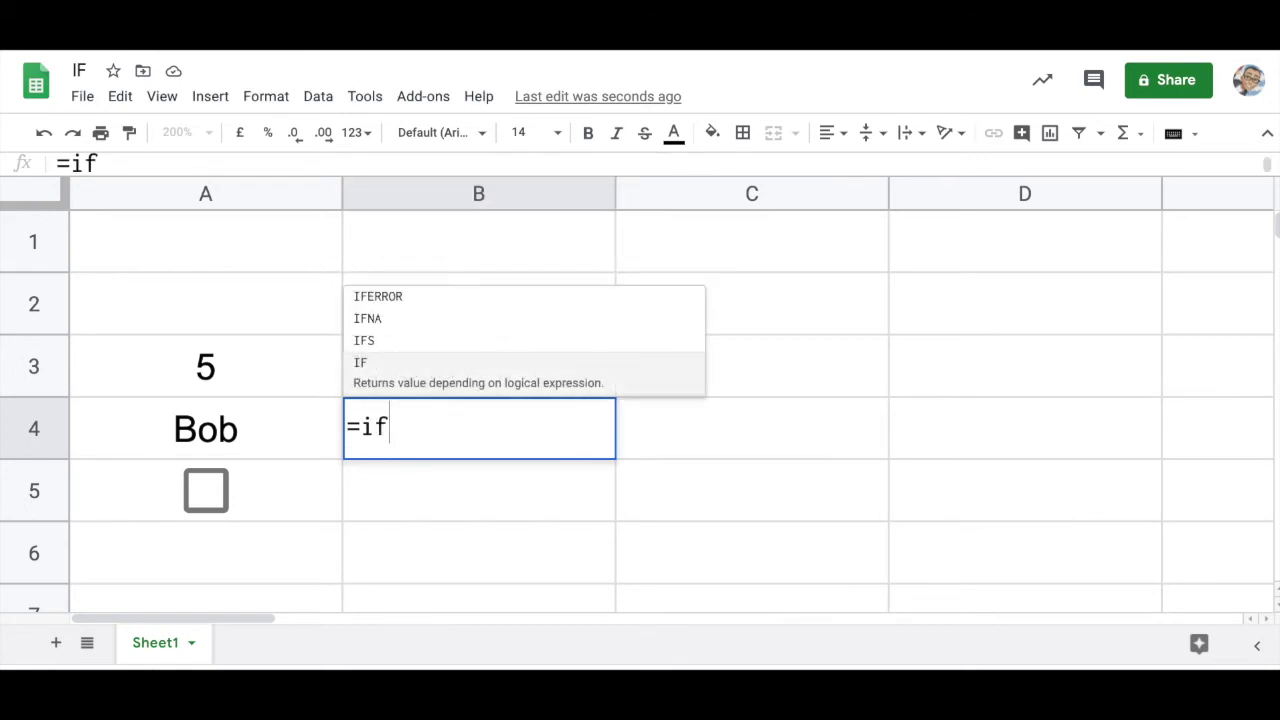
pyautogui.write('(')
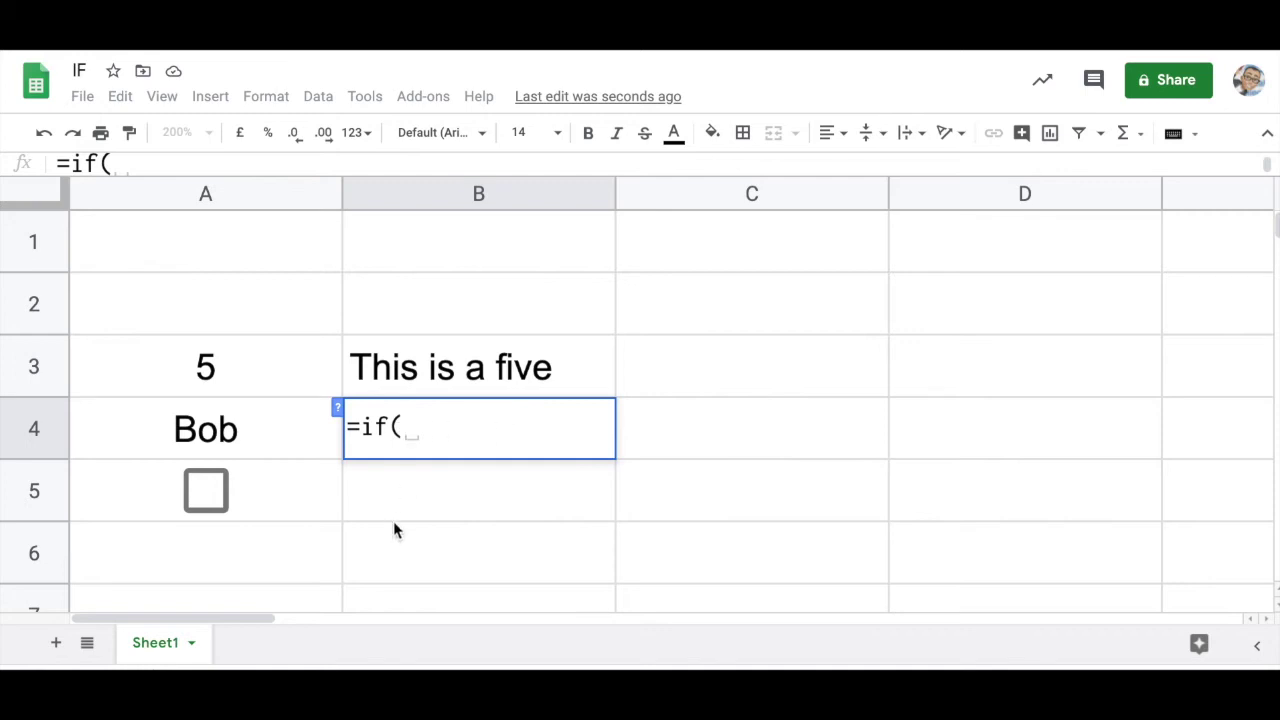
pyautogui.click(279, 426)
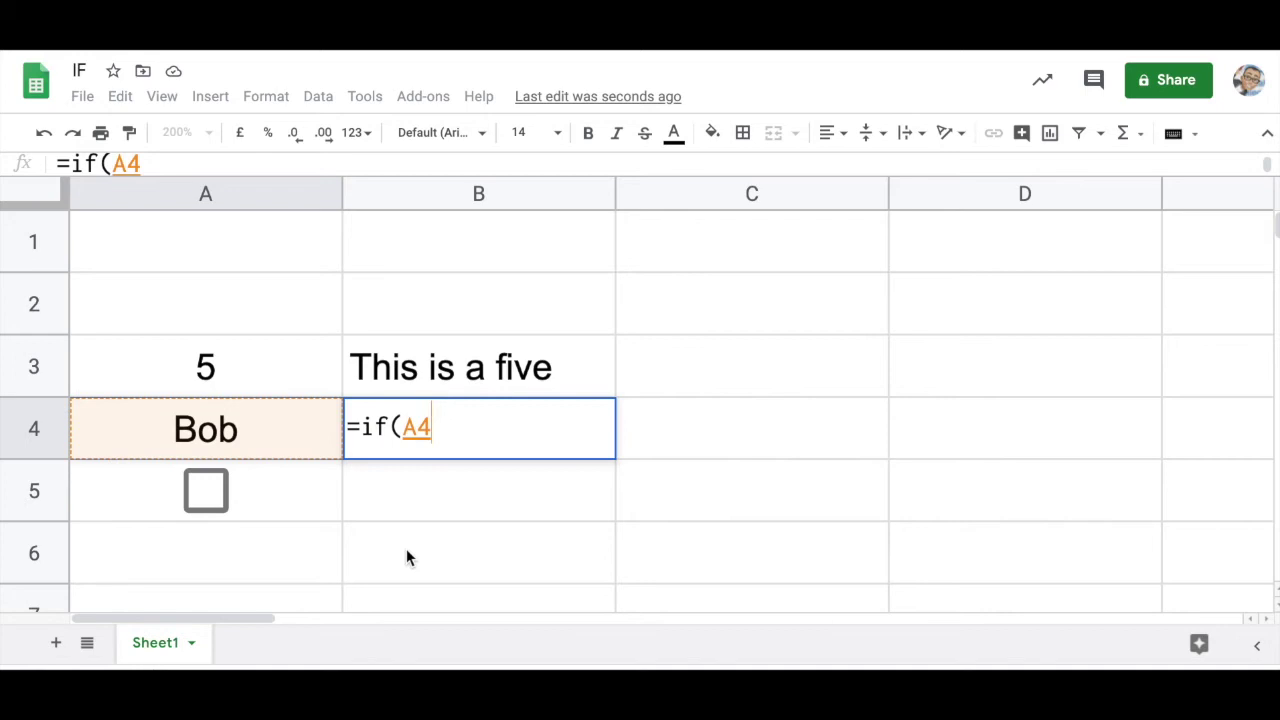
pyautogui.write('=')
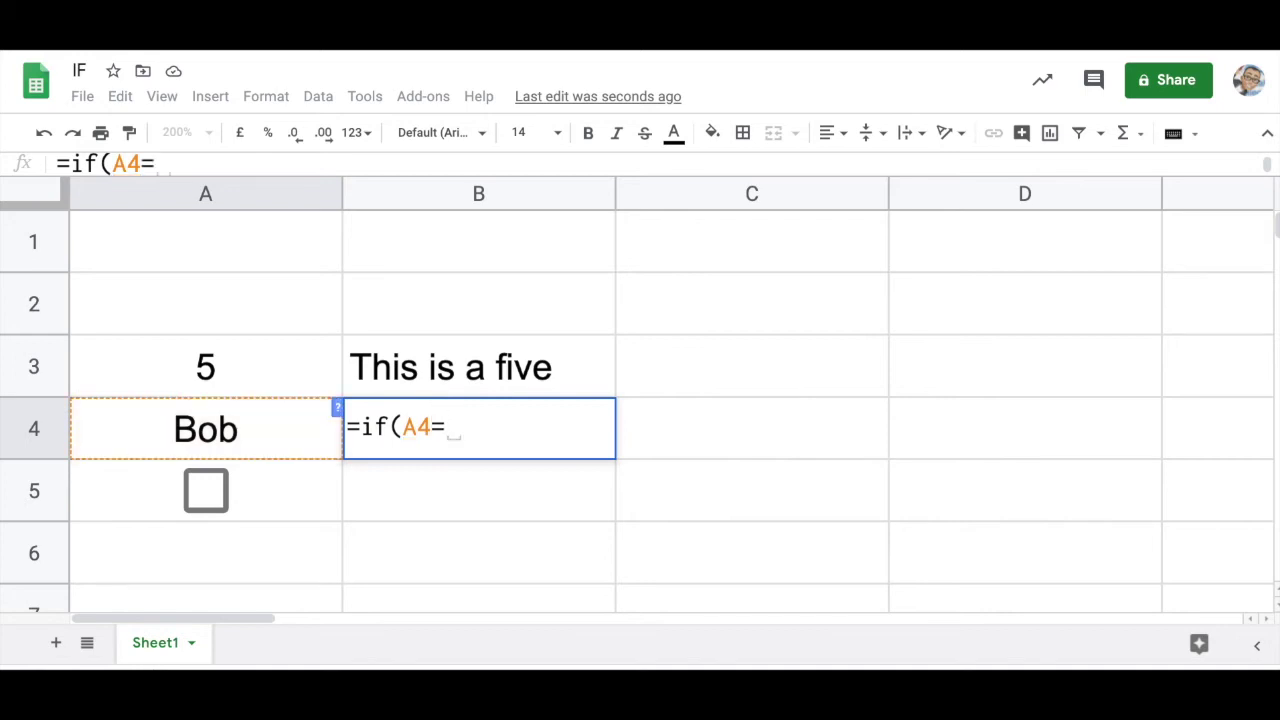
pyautogui.write('"B')
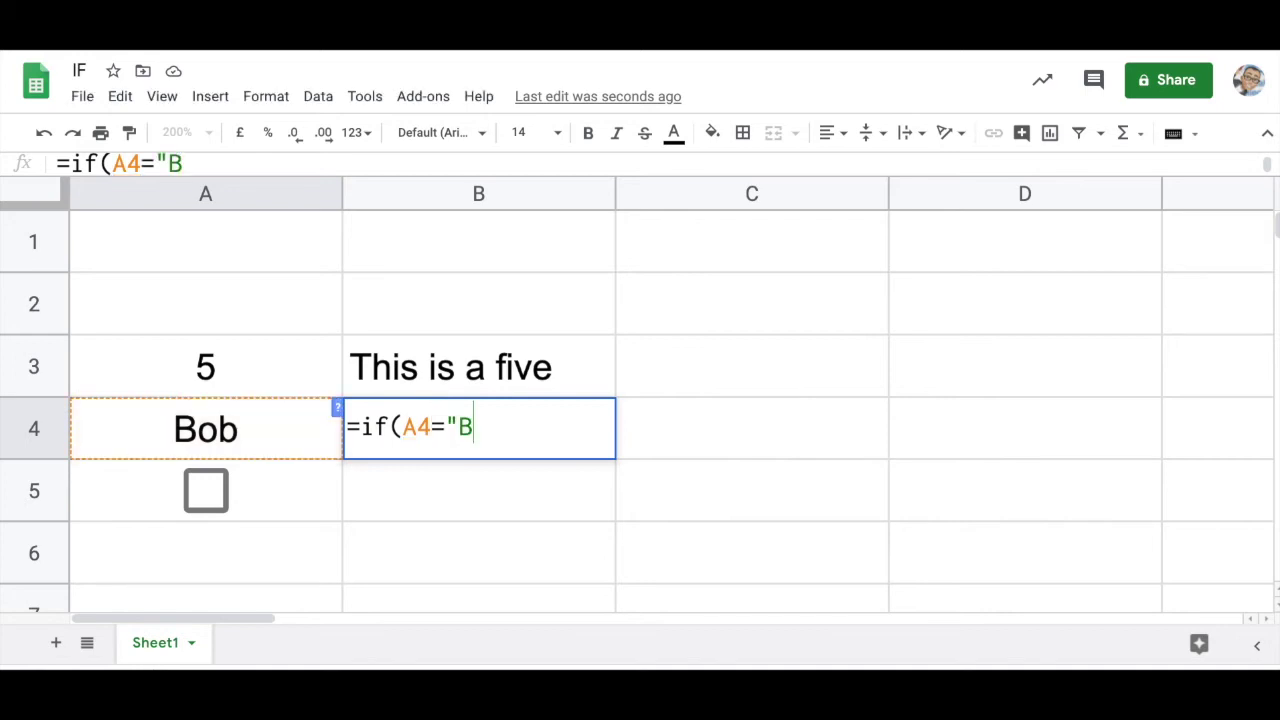
pyautogui.write('ob"')
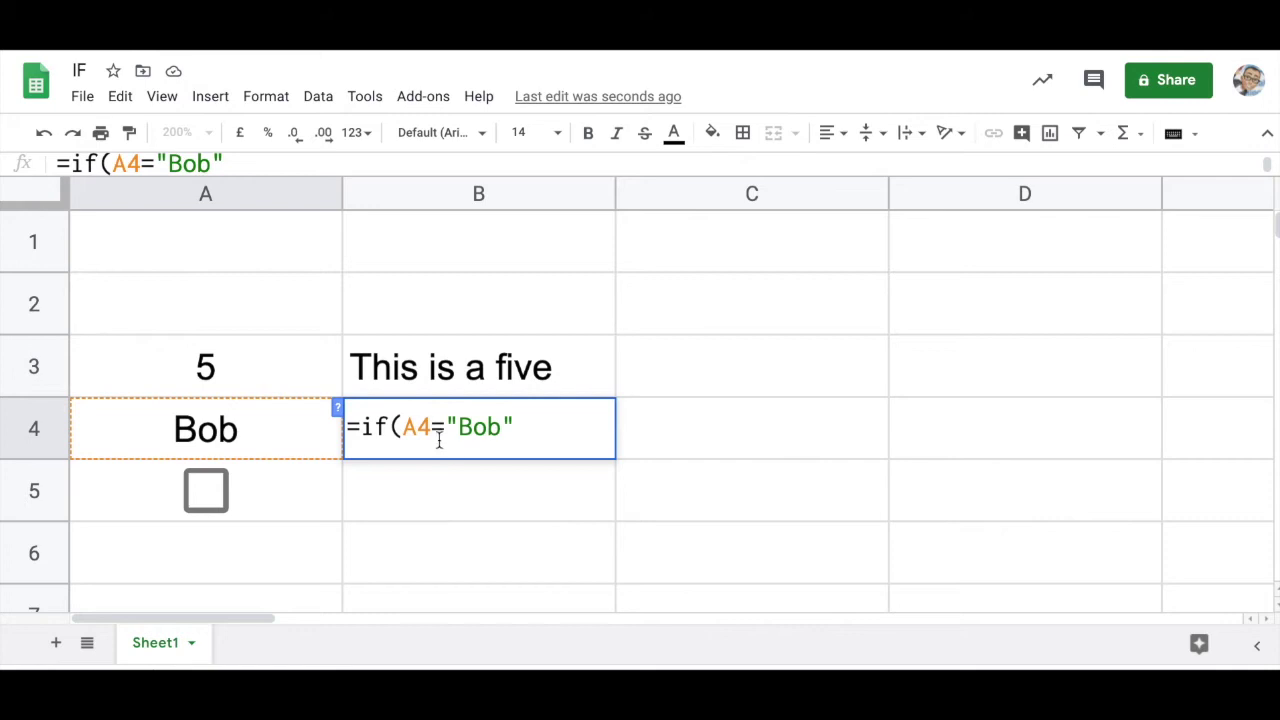
pyautogui.write(',')
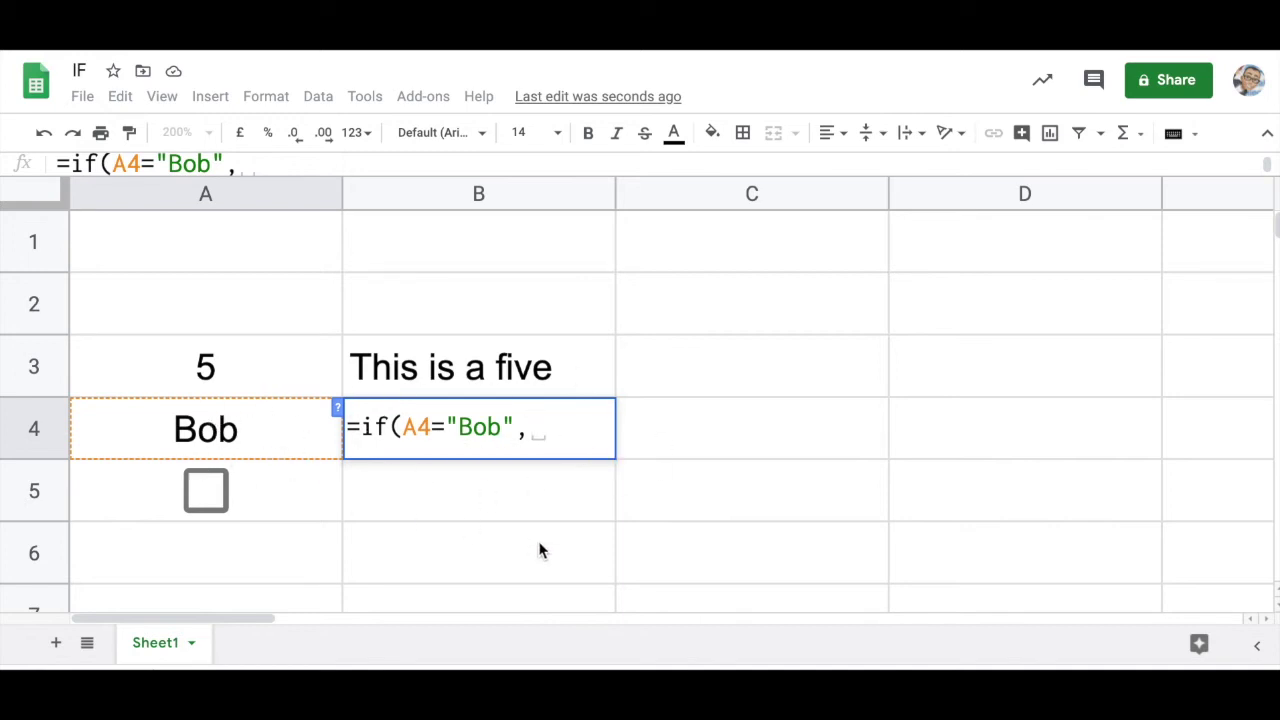
pyautogui.write('Hi B')
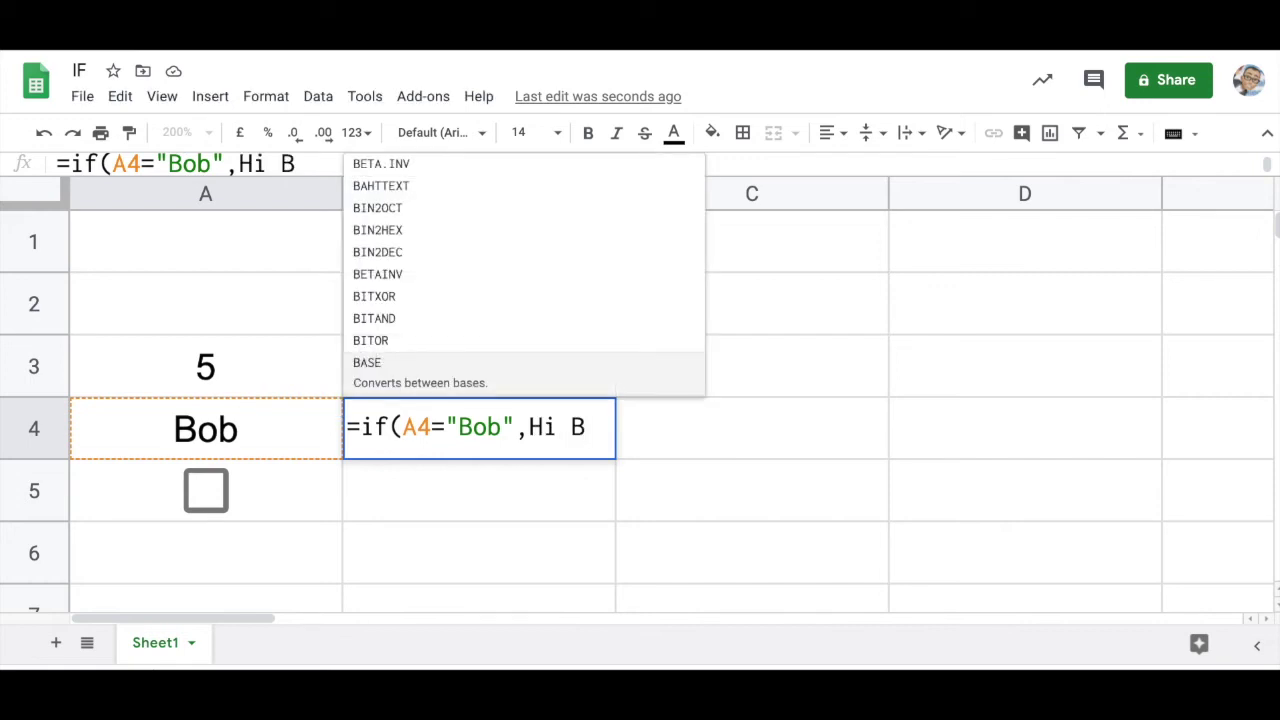
pyautogui.write('ob')
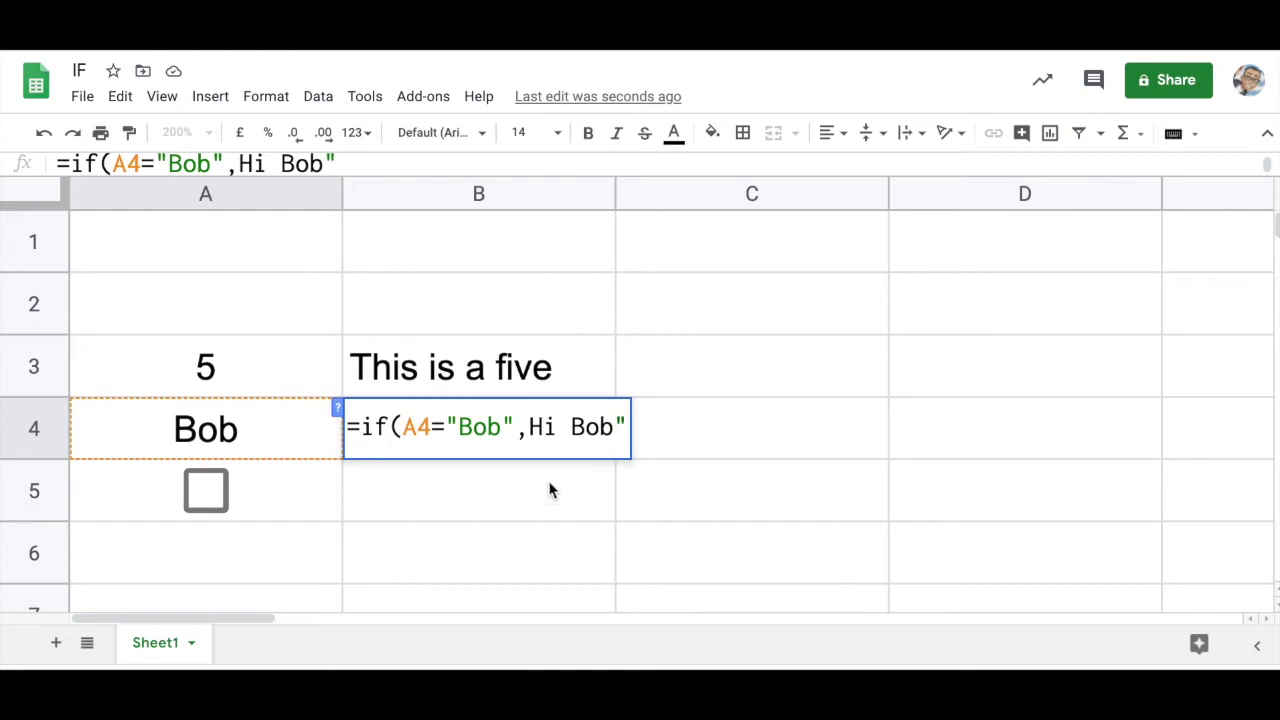
pyautogui.click(529, 427)
pyautogui.write('"')
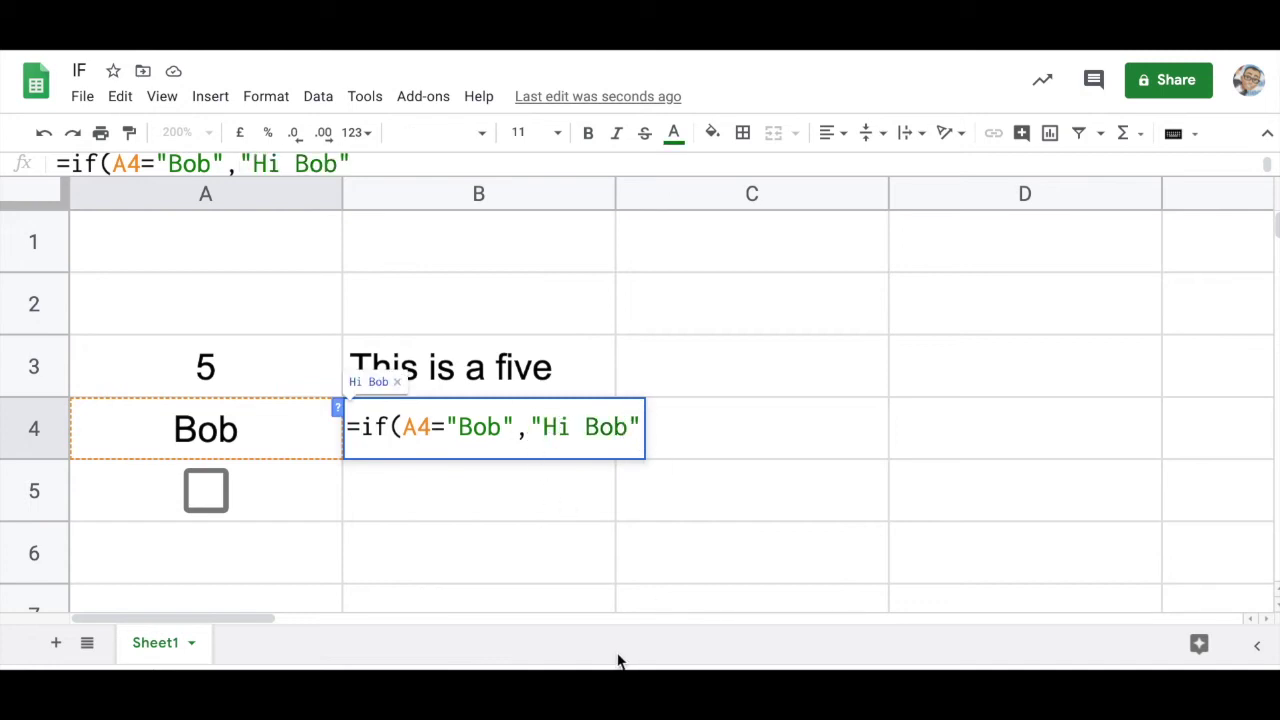
pyautogui.write(',')
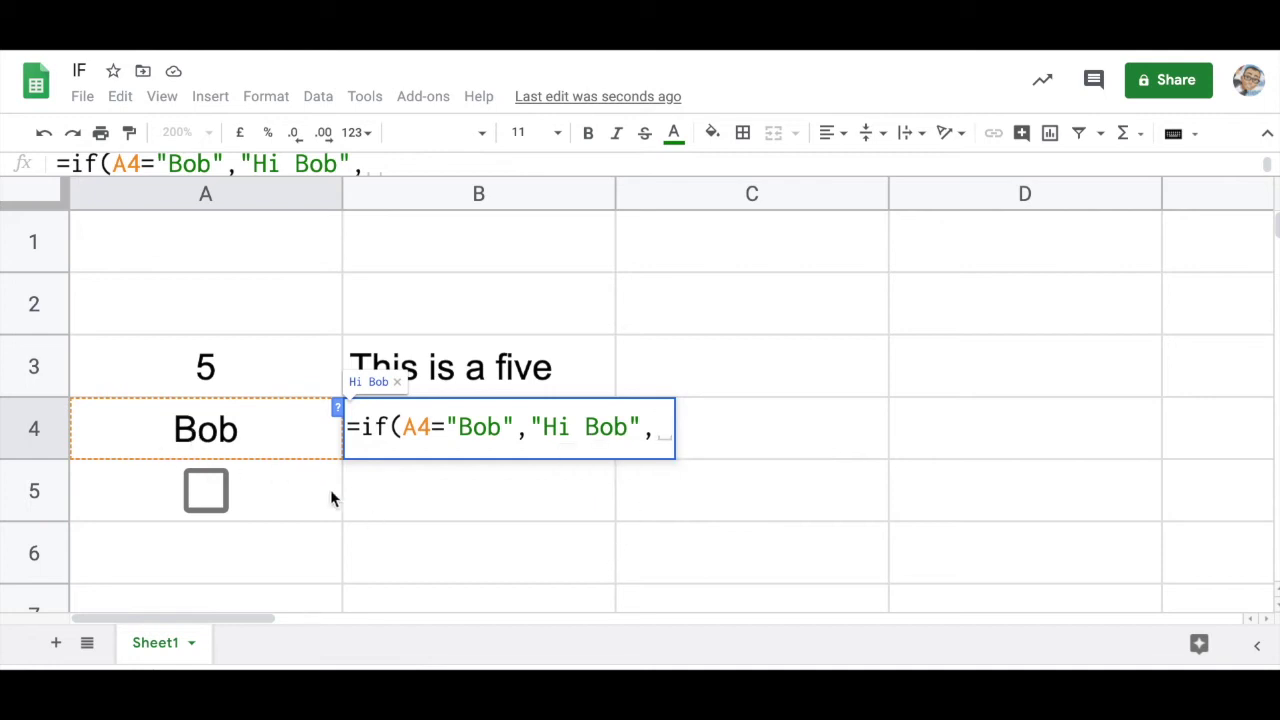
pyautogui.write('"Who')
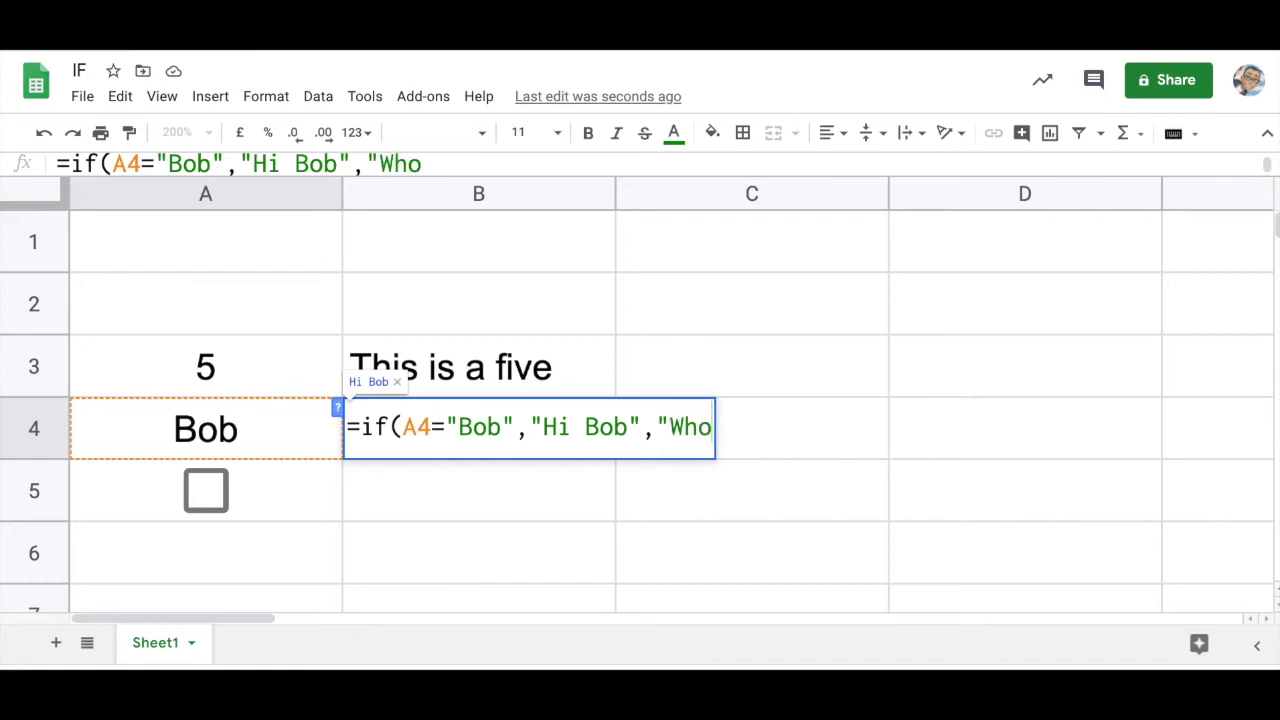
pyautogui.write(' are you?"')
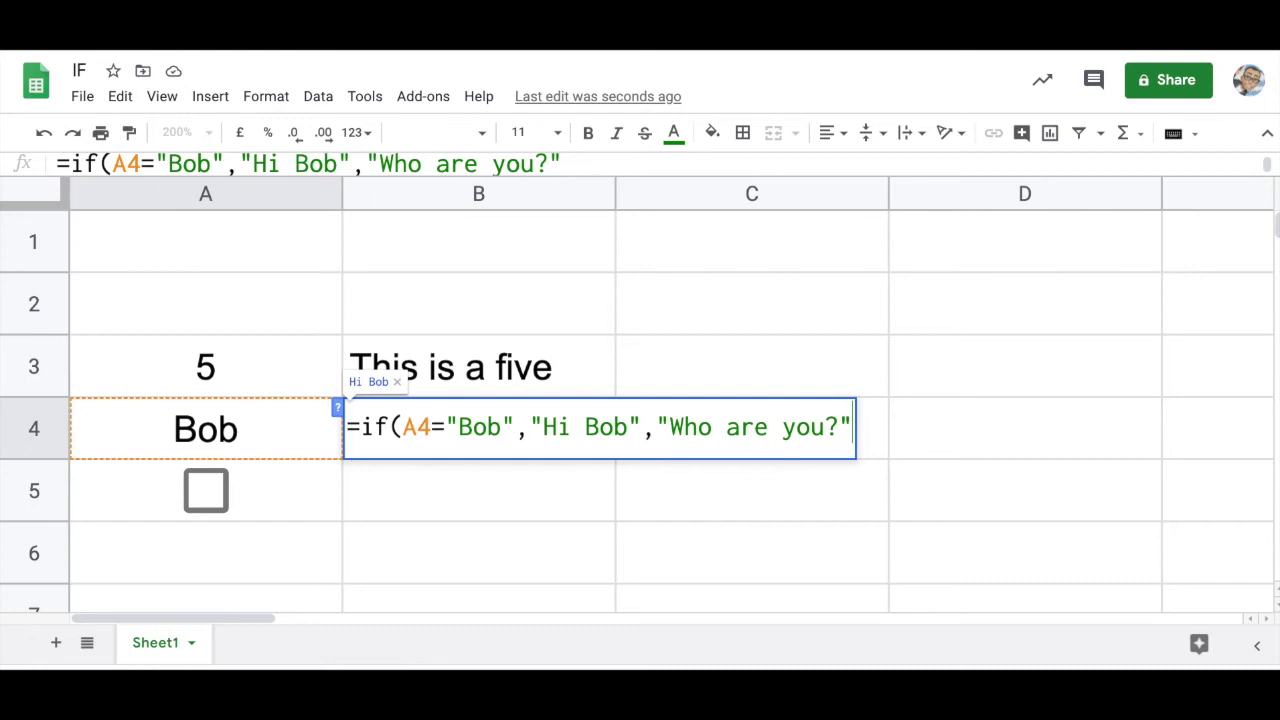
pyautogui.write(')')
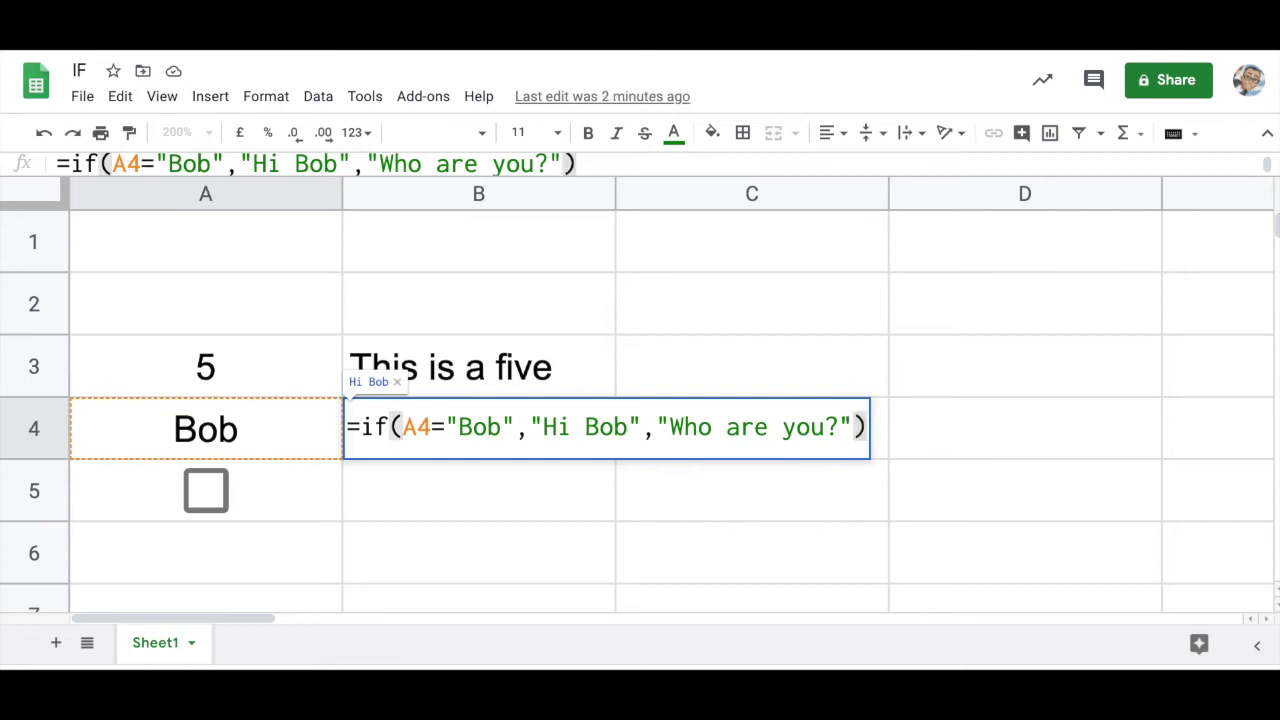
pyautogui.press('Return')
# - Enter Bill, then Bob, then lowercase bob in A4 to test B4's greeting
pyautogui.click(187, 431)
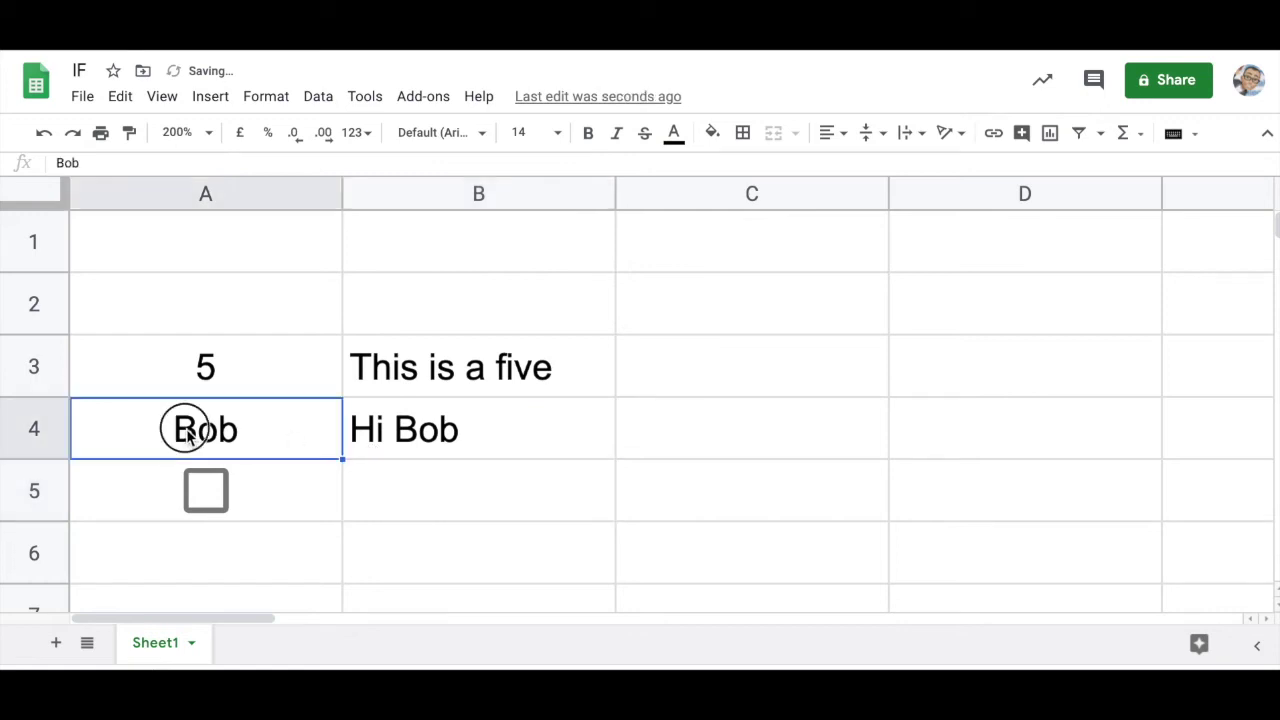
pyautogui.write('Bill')
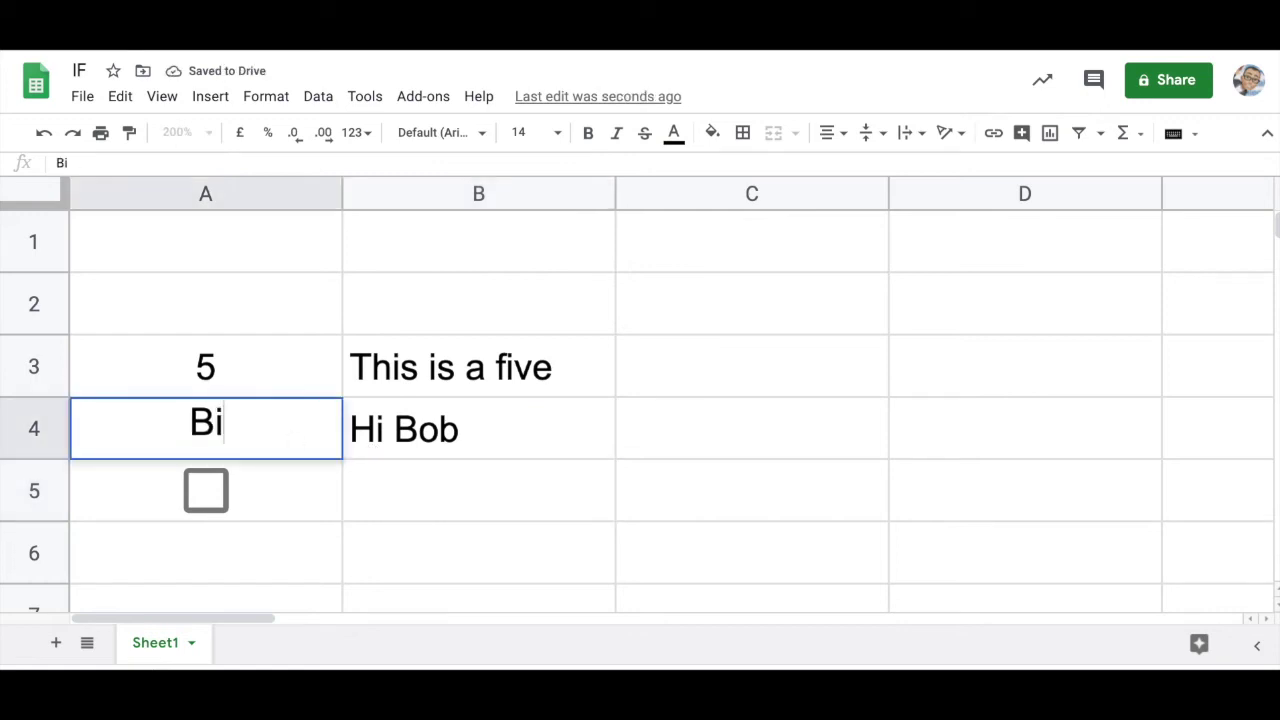
pyautogui.press('Return')
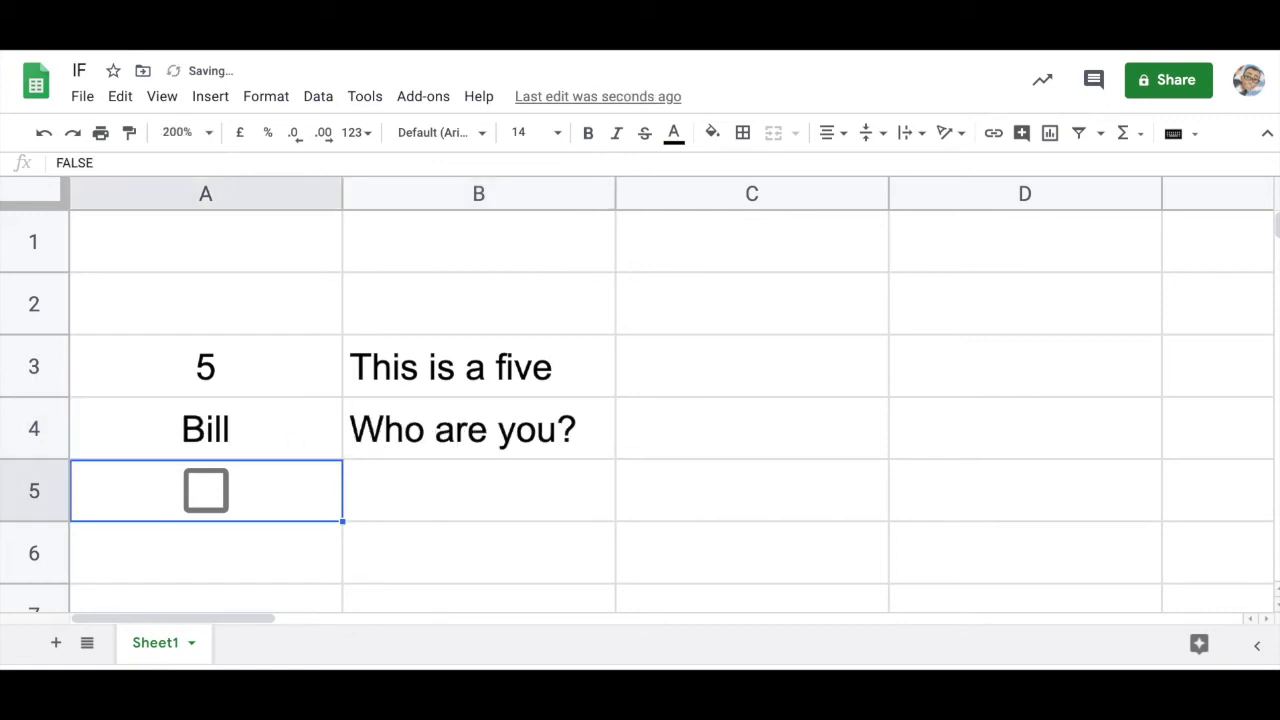
pyautogui.click(220, 432)
pyautogui.write('Bob')
pyautogui.press('Return')
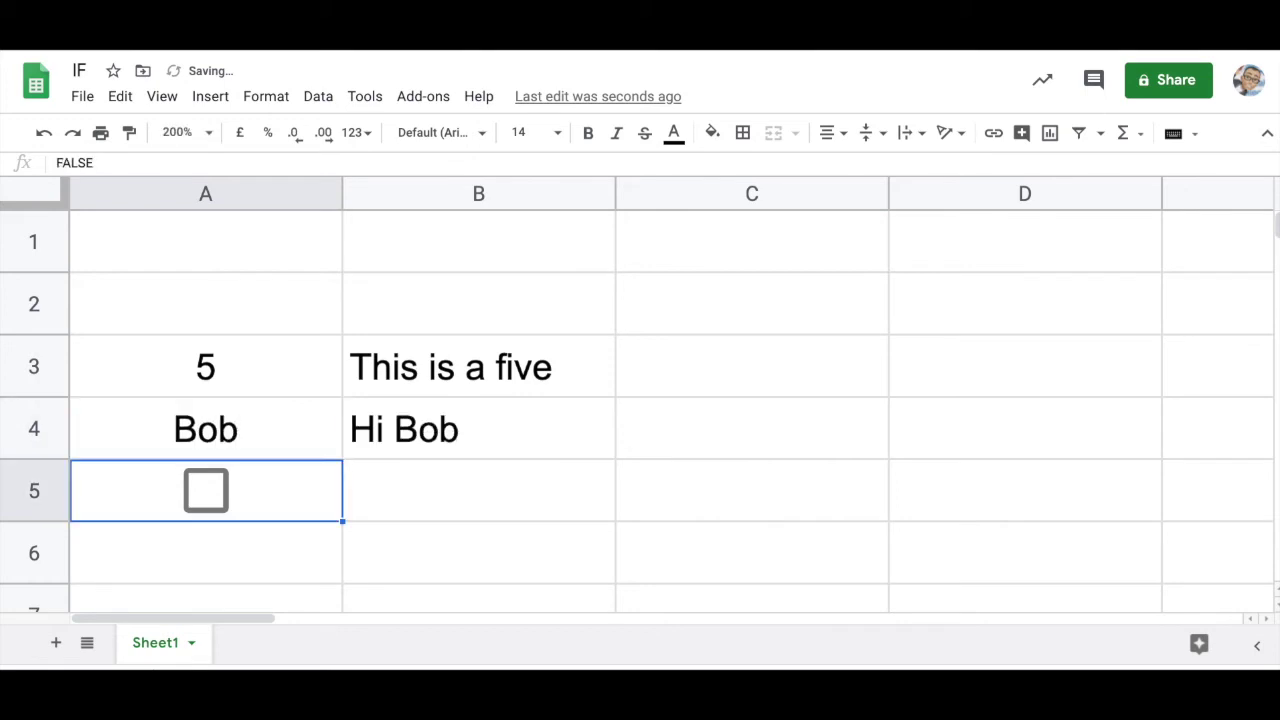
pyautogui.click(228, 429)
pyautogui.write('bob')
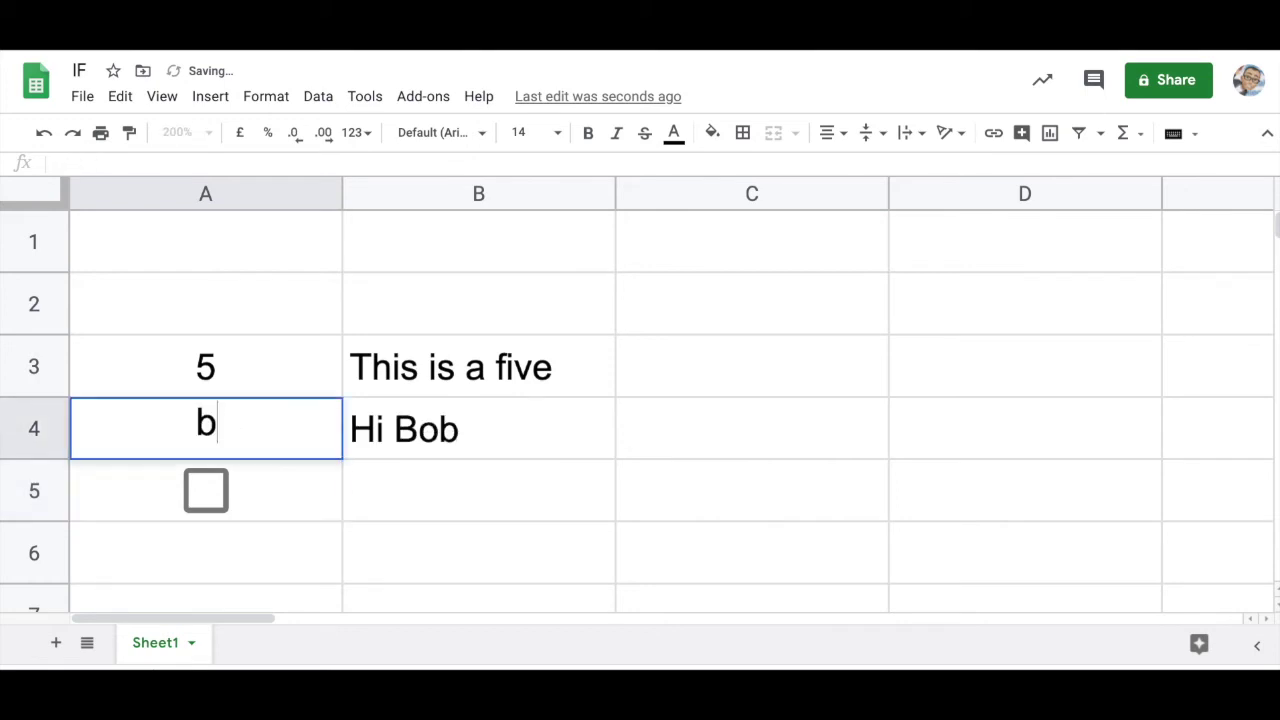
pyautogui.press('Return')
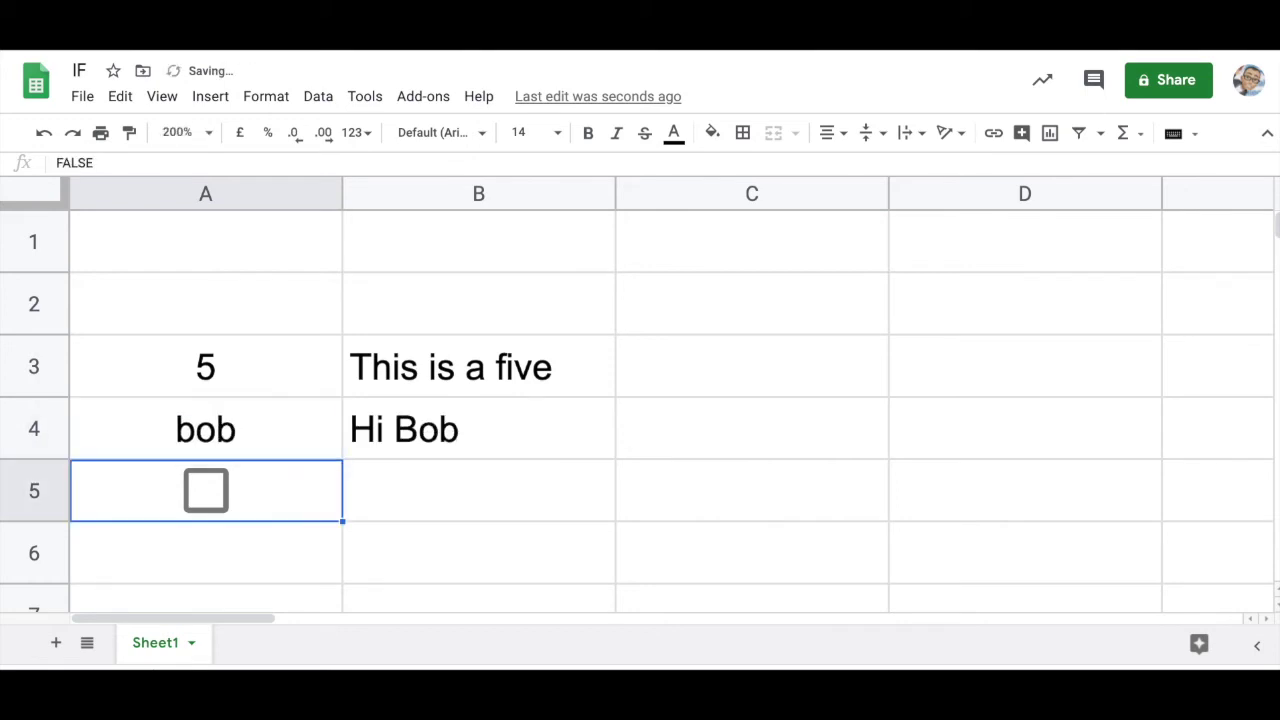
# - Review B4's formula, confirming it still returns Hi Bob for lowercase bob
pyautogui.click(200, 437)
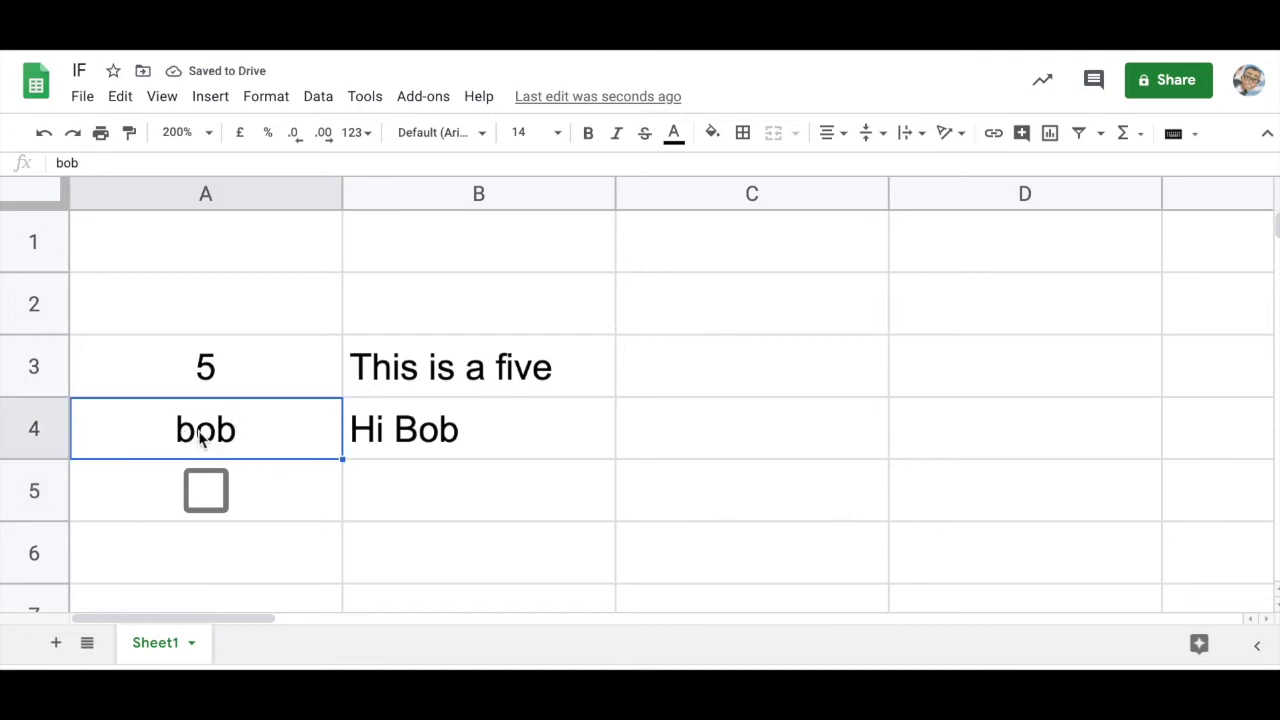
pyautogui.click(445, 425)
pyautogui.doubleClick(455, 437)
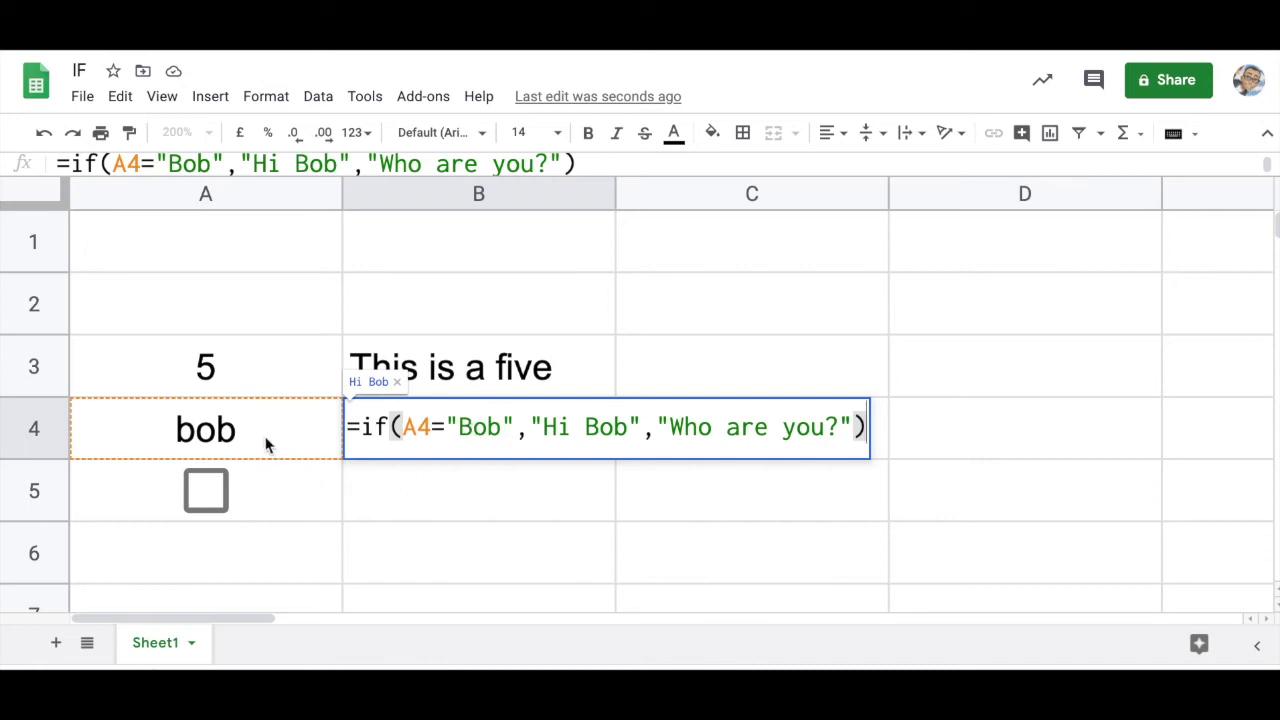
pyautogui.press('Return')
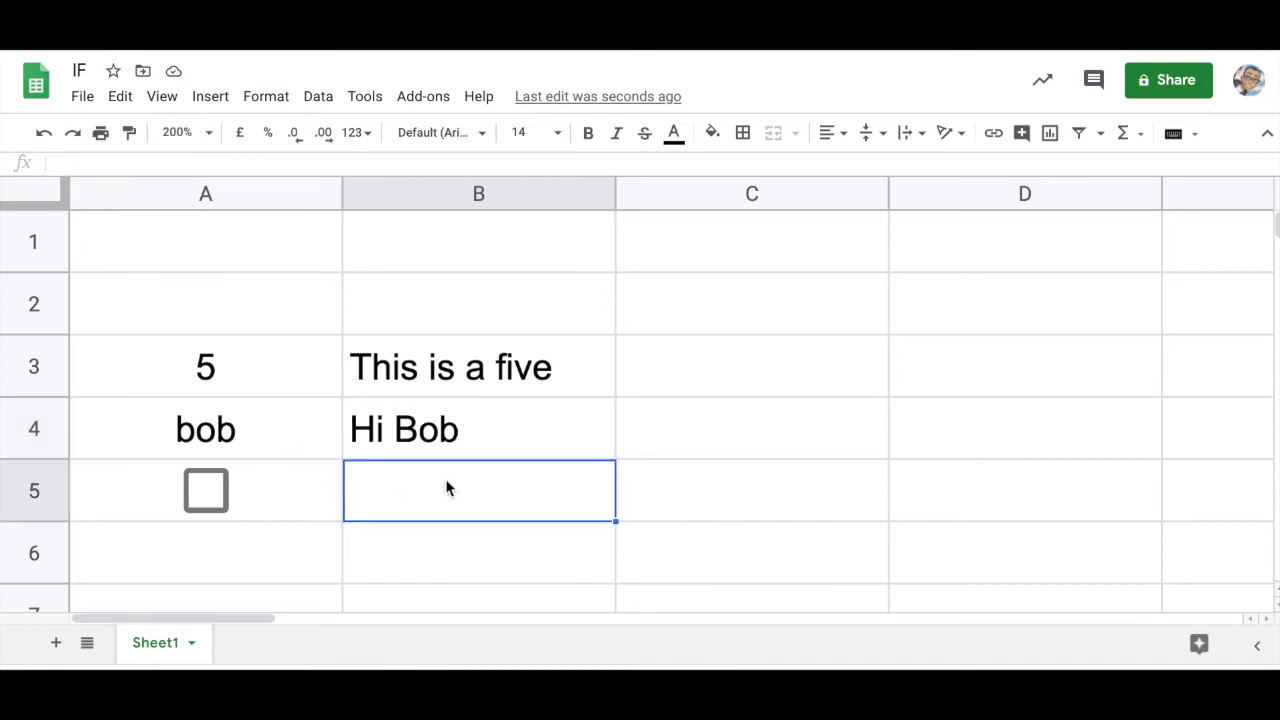
pyautogui.click(206, 490)
pyautogui.click(206, 490)
pyautogui.click(207, 494)
pyautogui.click(207, 494)
pyautogui.click(207, 494)
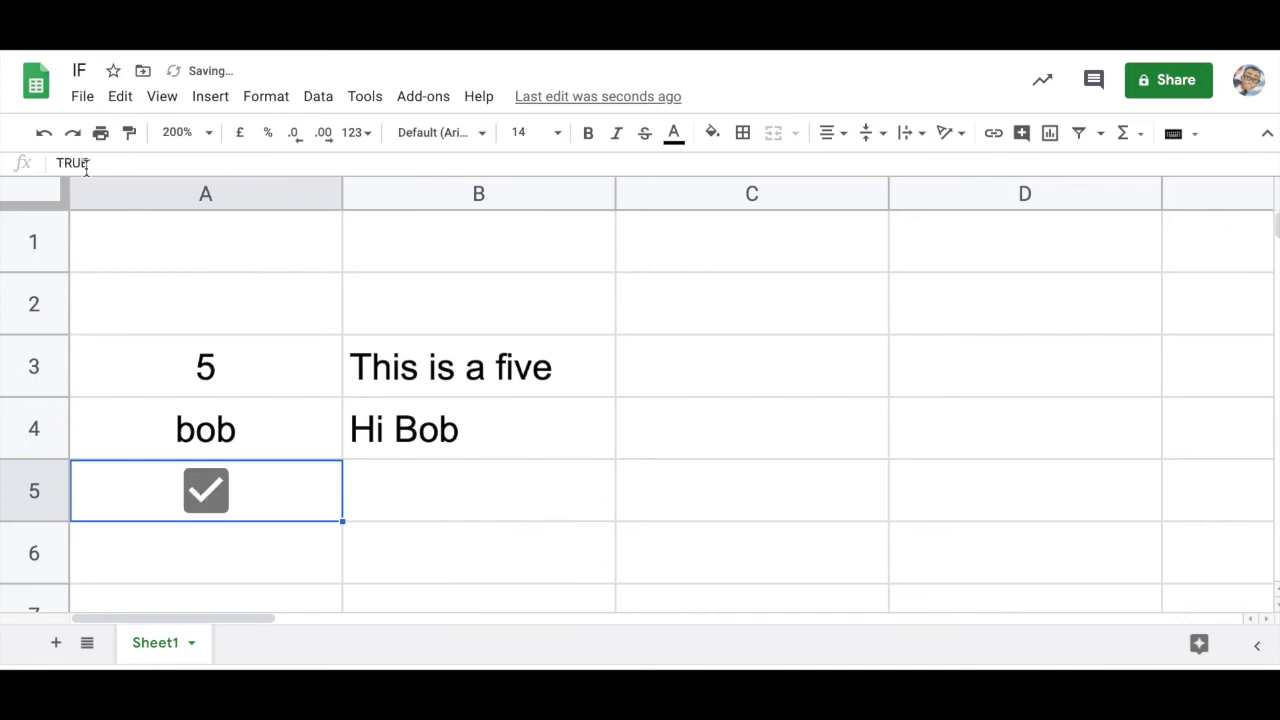
pyautogui.click(206, 490)
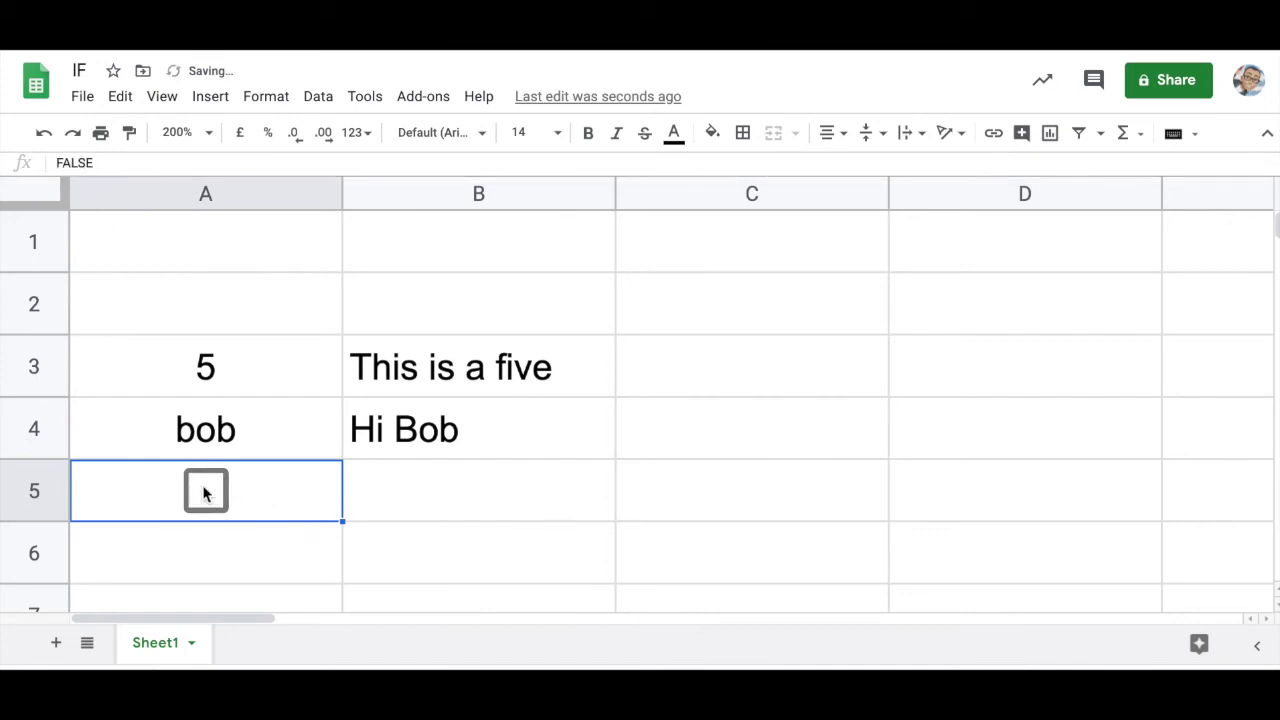
pyautogui.click(470, 500)
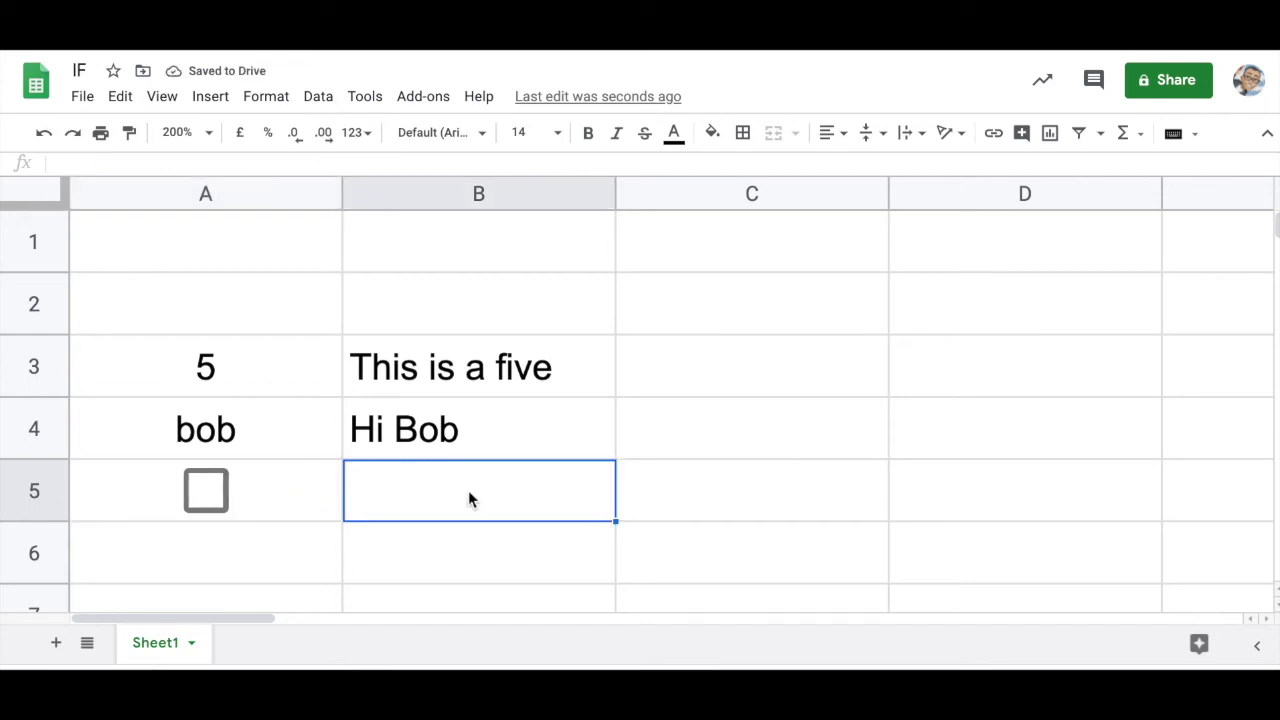
# - Enter =if(A5="TRUE","Ticked","Not ticked") in B5
pyautogui.write('=')
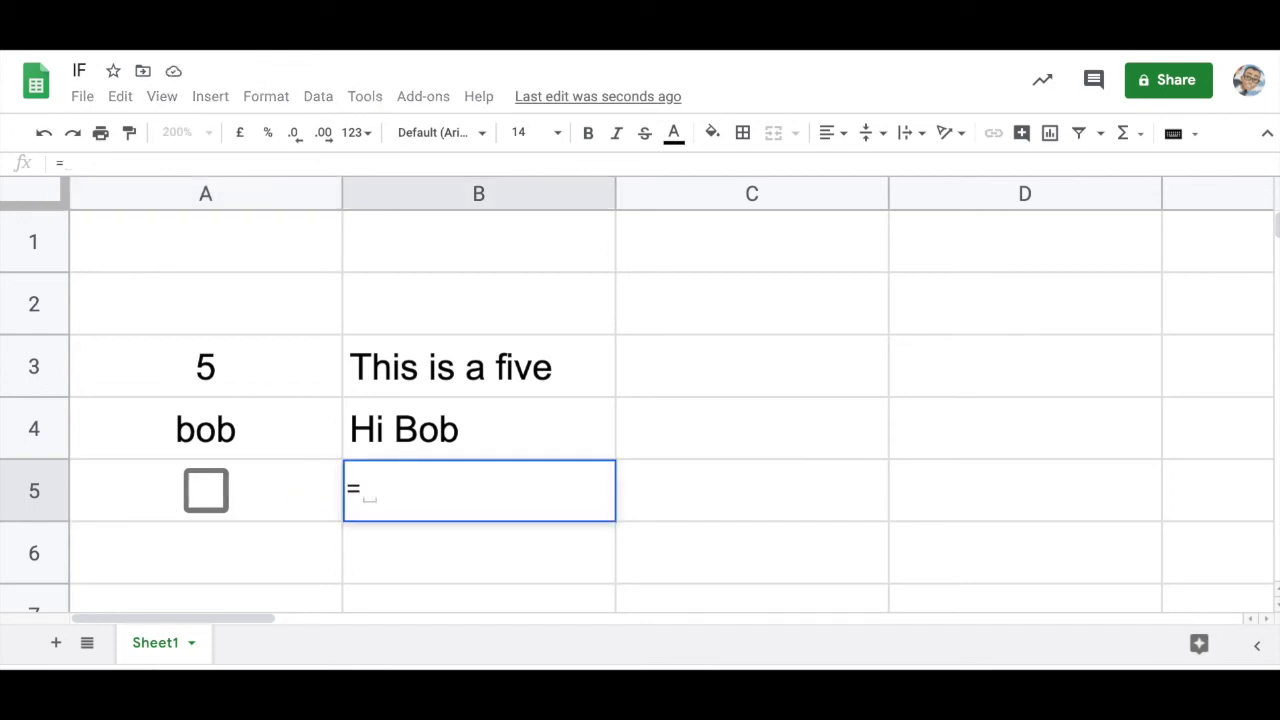
pyautogui.write('if(')
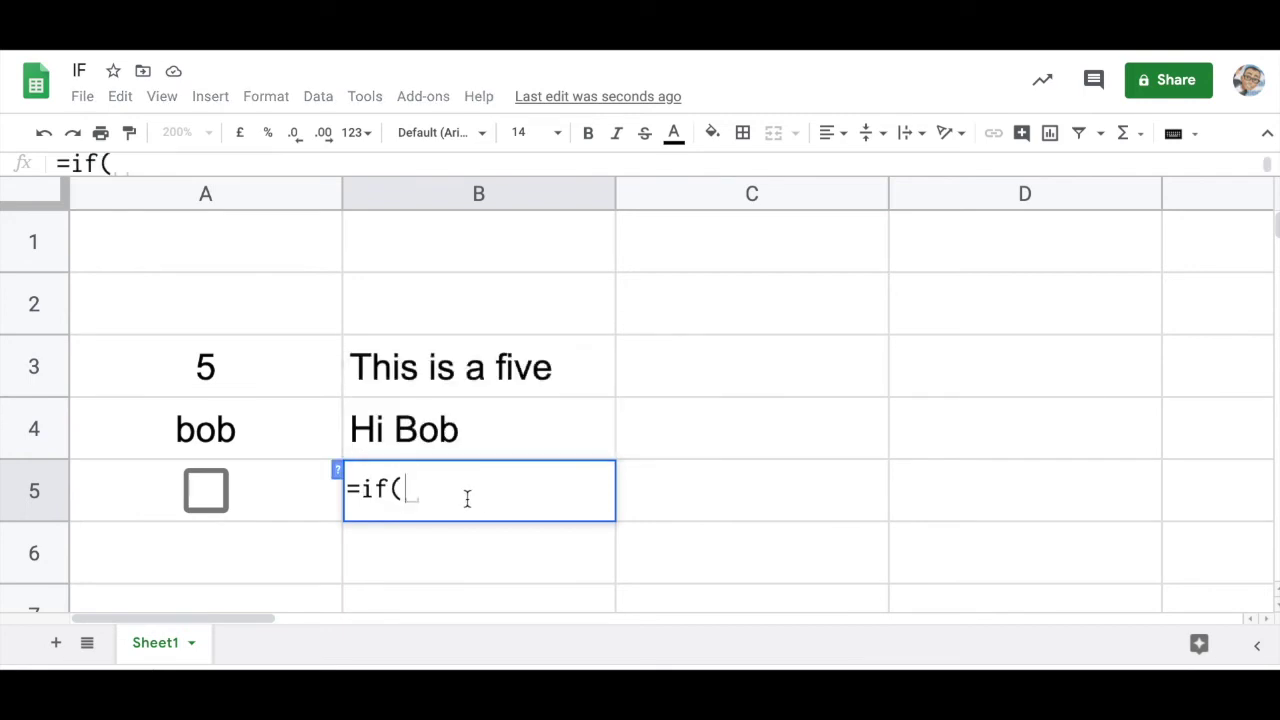
pyautogui.click(260, 486)
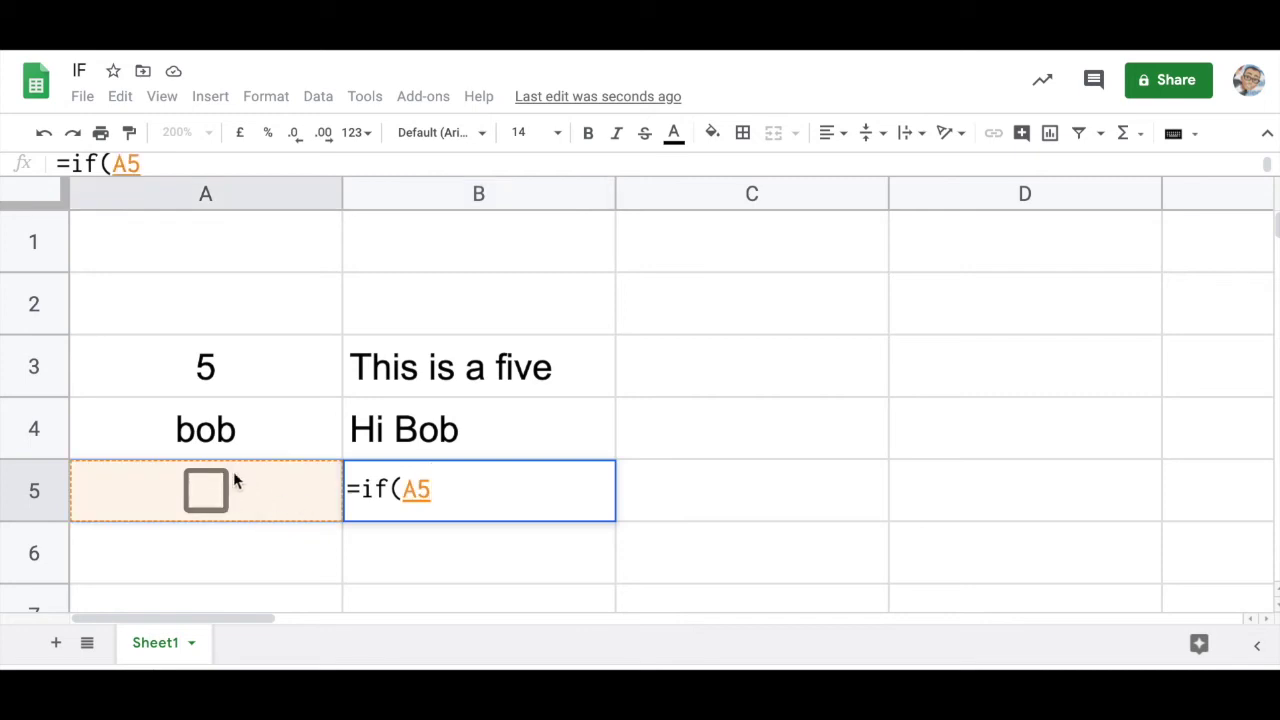
pyautogui.write('="T')
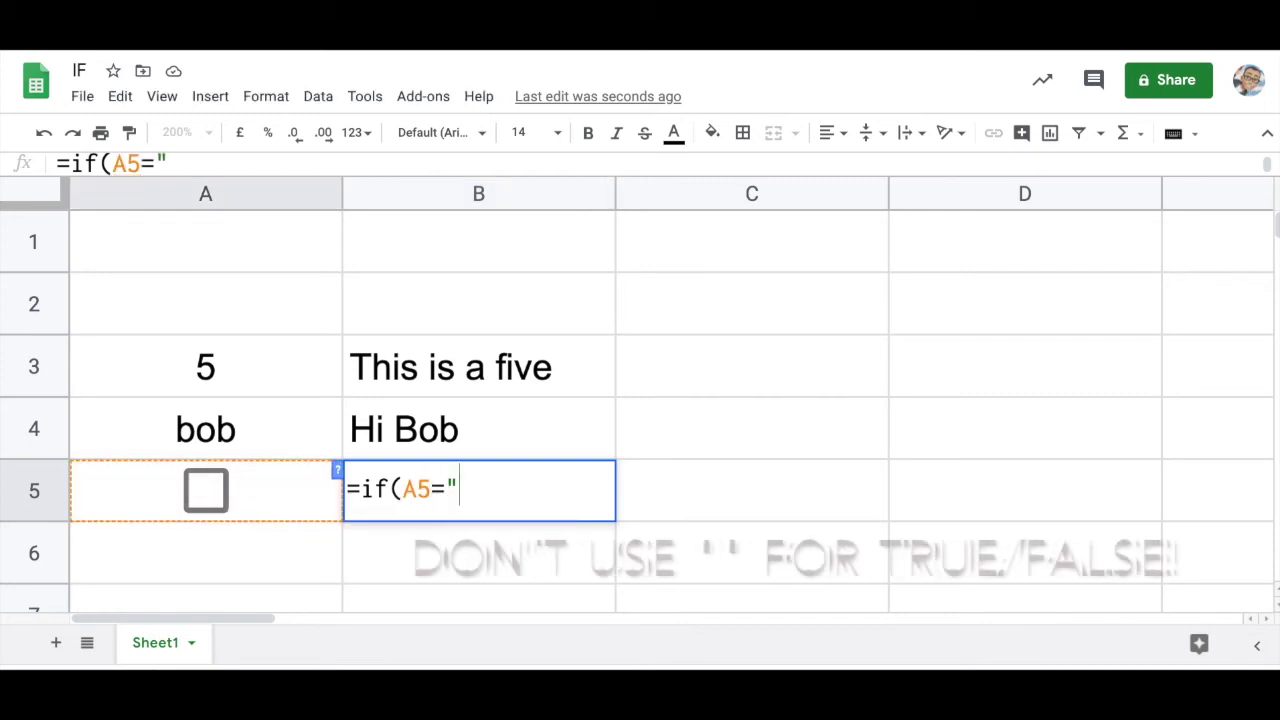
pyautogui.write('RUE",')
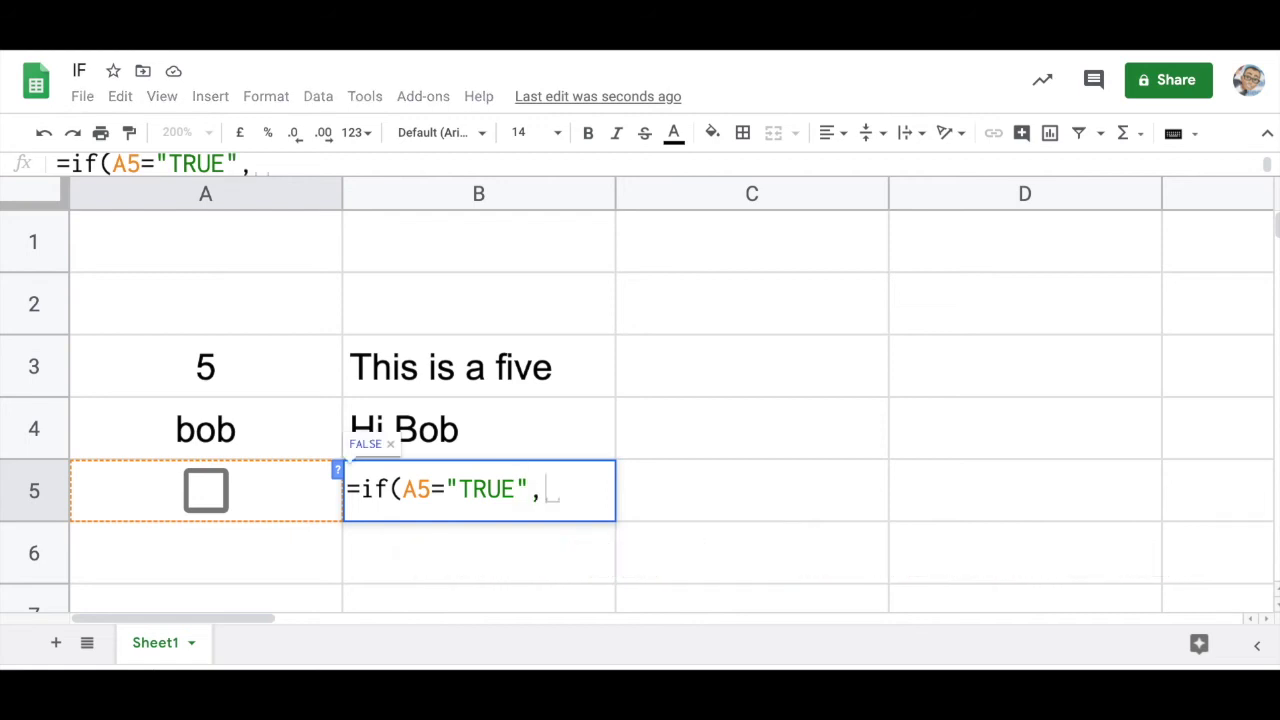
pyautogui.write(' "')
pyautogui.write('Tcik')
pyautogui.press('BackSpace')
pyautogui.press('BackSpace')
pyautogui.press('BackSpace')
pyautogui.write('icked"')
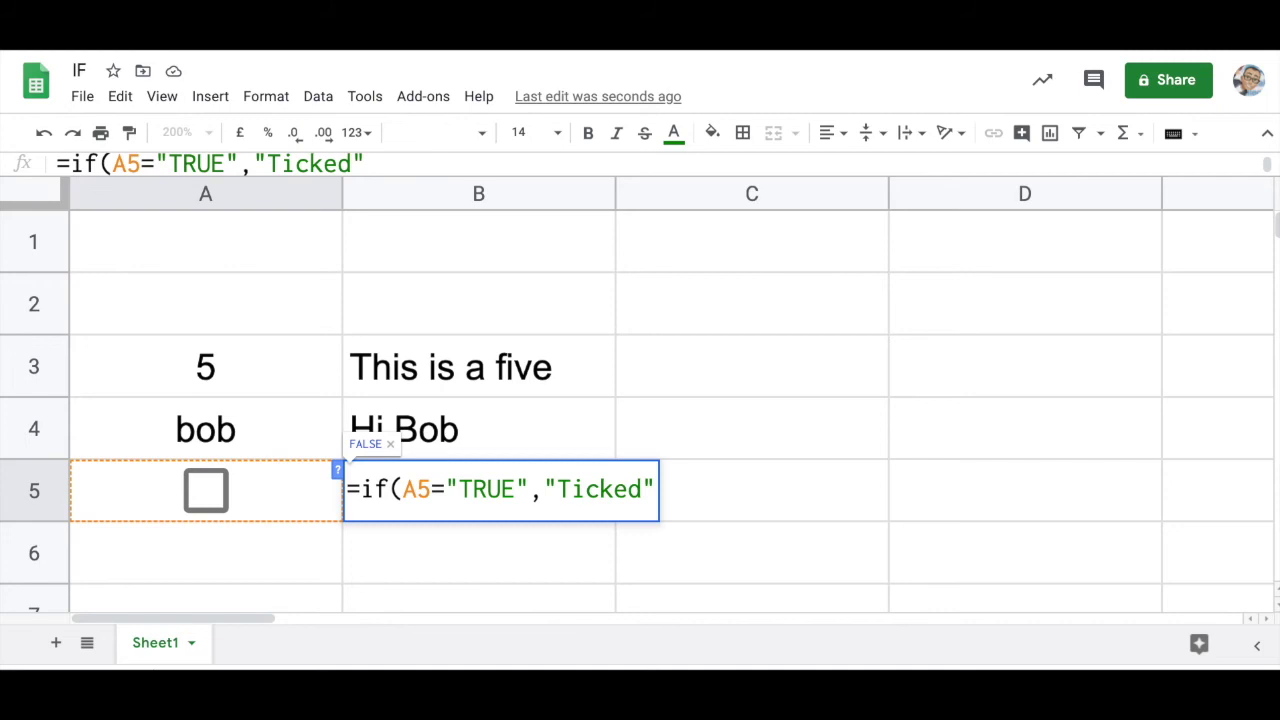
pyautogui.write(',')
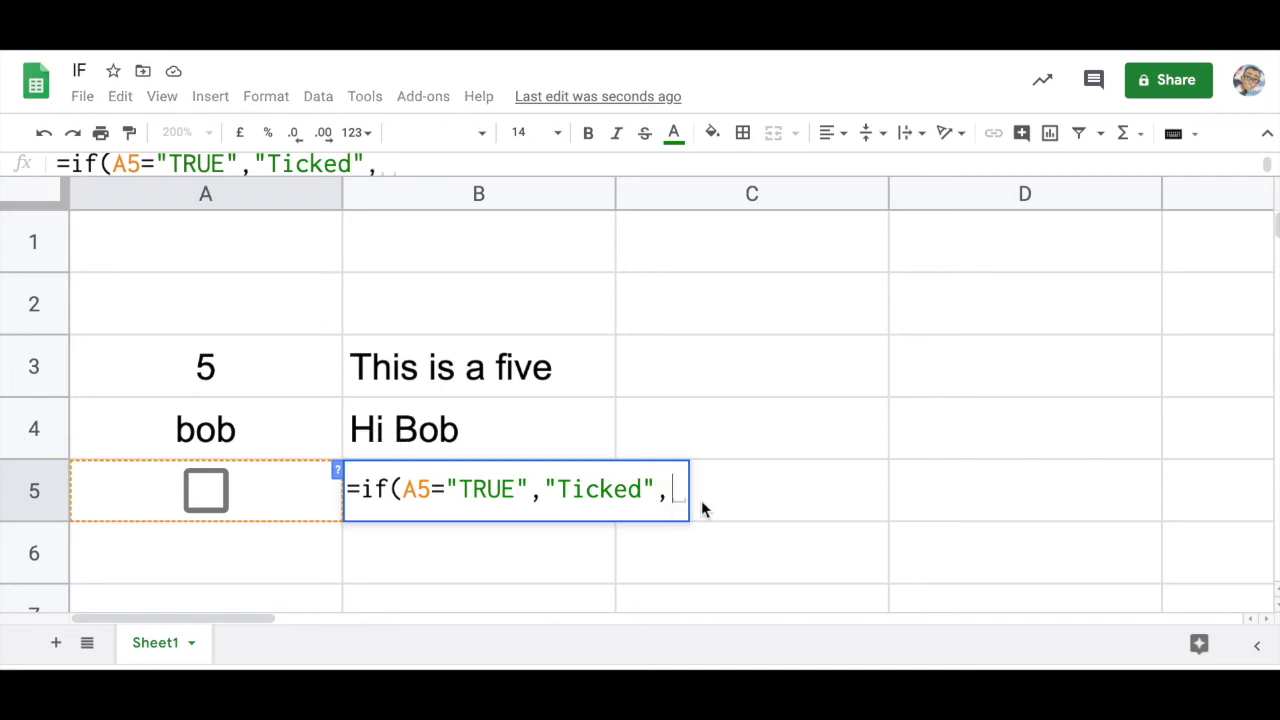
pyautogui.write('"')
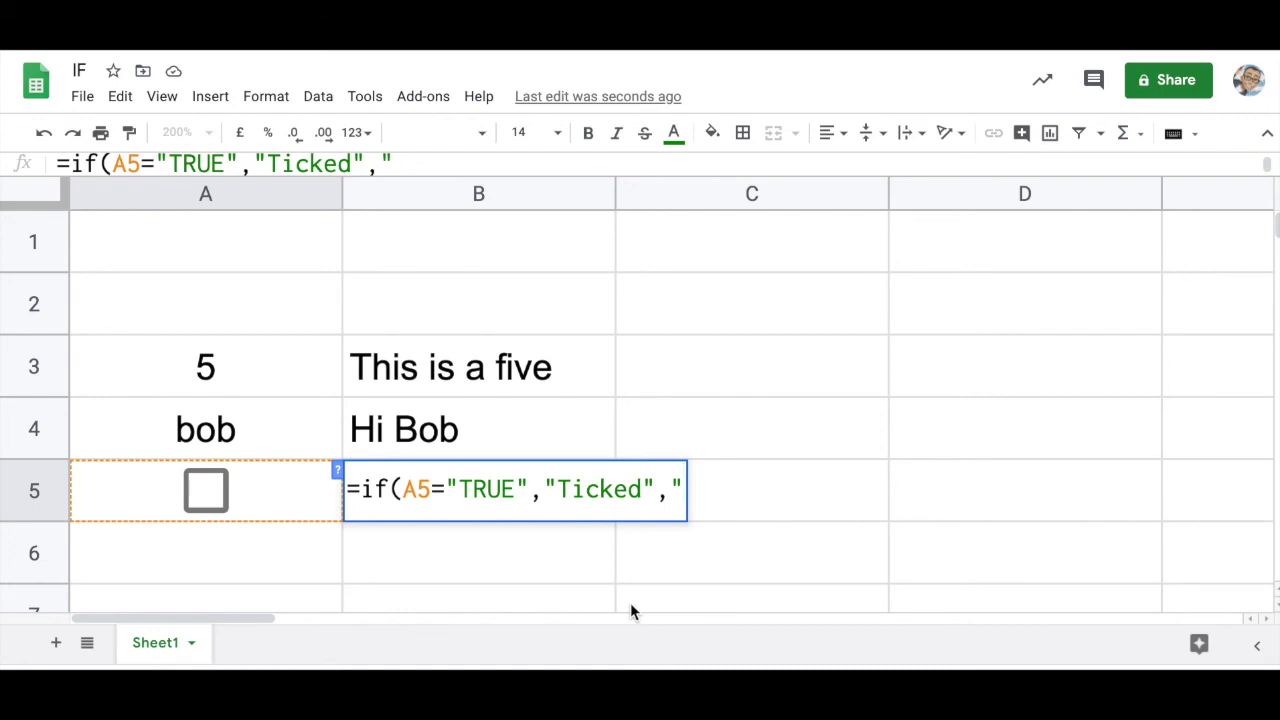
pyautogui.write('Not ')
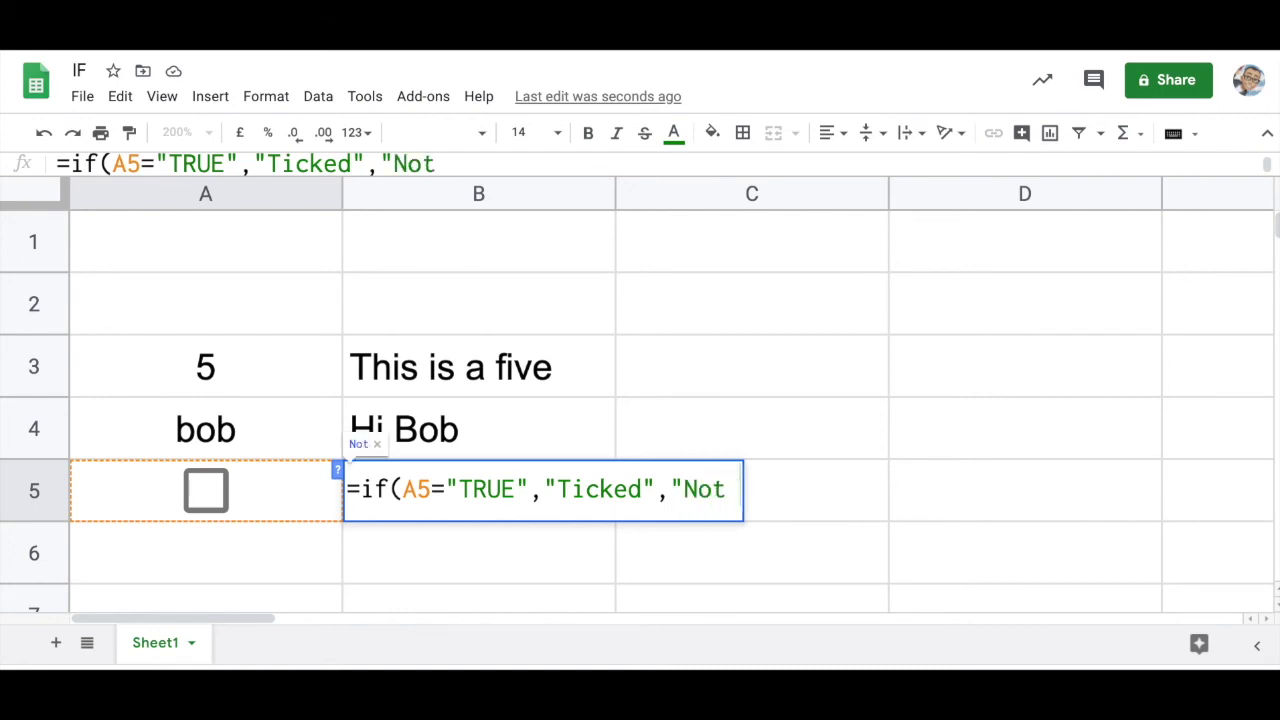
pyautogui.write('ticked"')
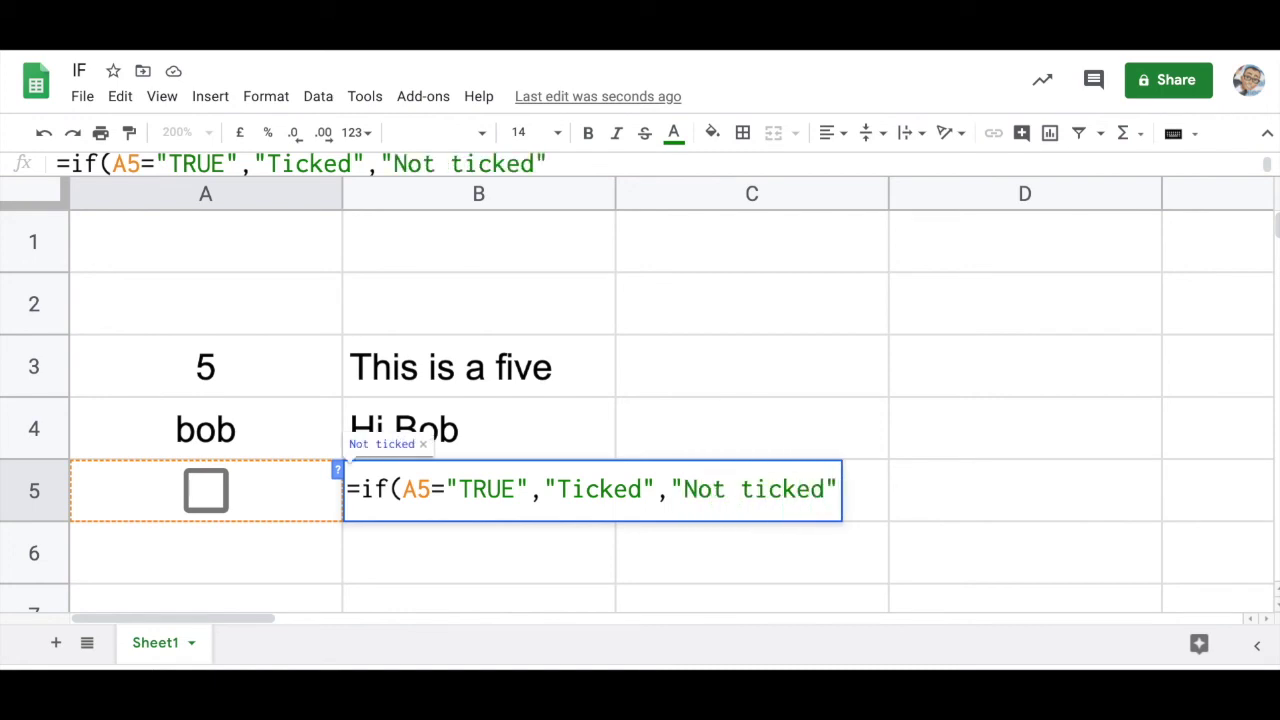
pyautogui.write(')')
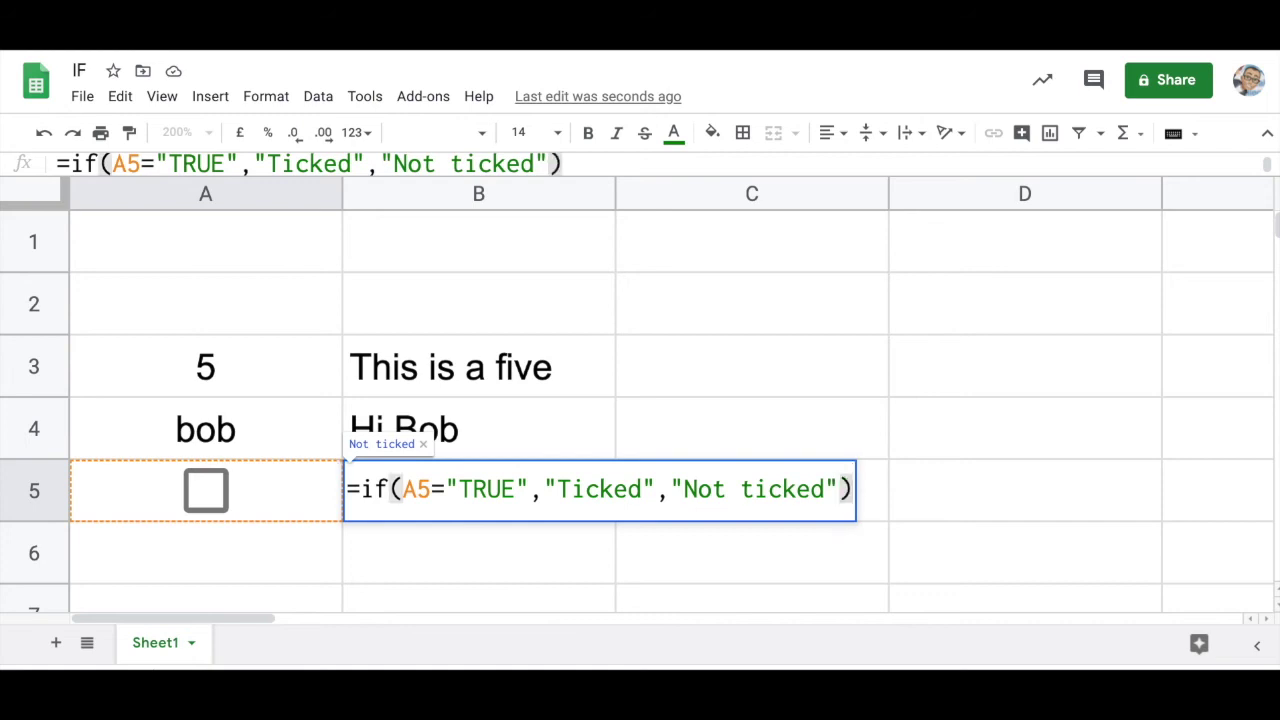
pyautogui.press('Return')
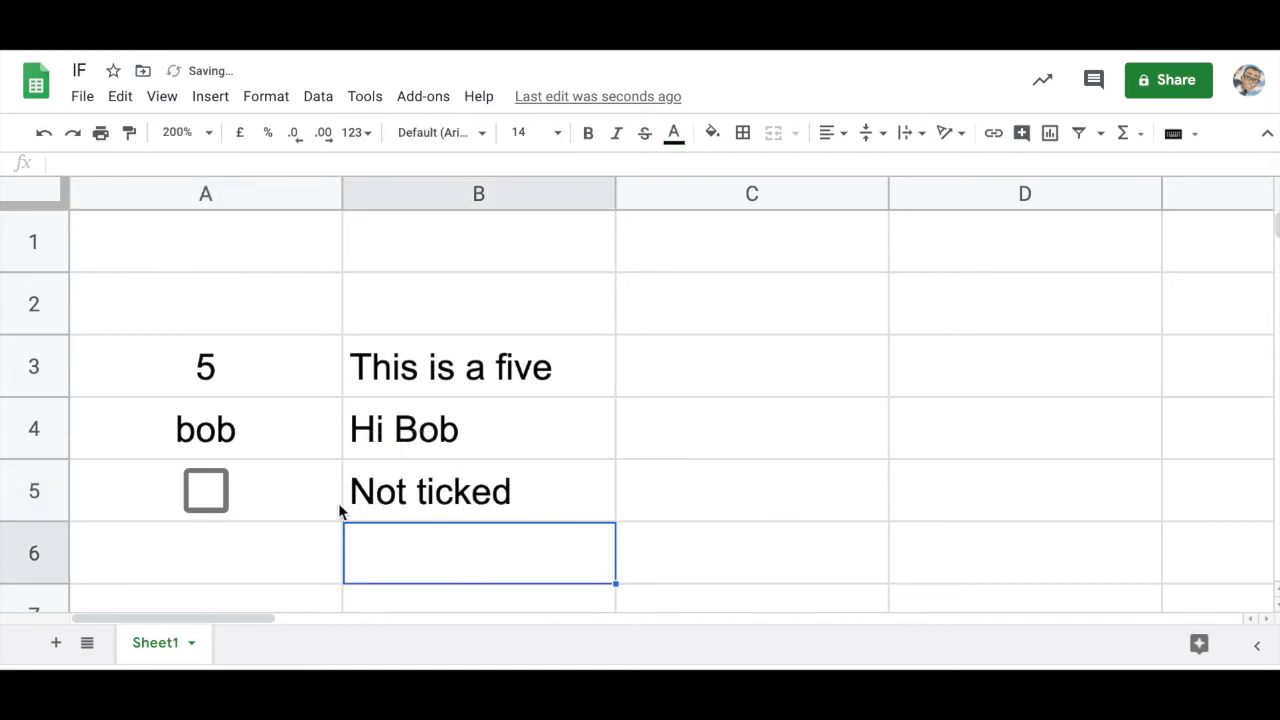
# - Toggle the A5 checkbox four times, with B5 staying Not ticked, then edit B5's formula
pyautogui.click(208, 490)
pyautogui.click(208, 492)
pyautogui.click(208, 492)
pyautogui.click(208, 492)
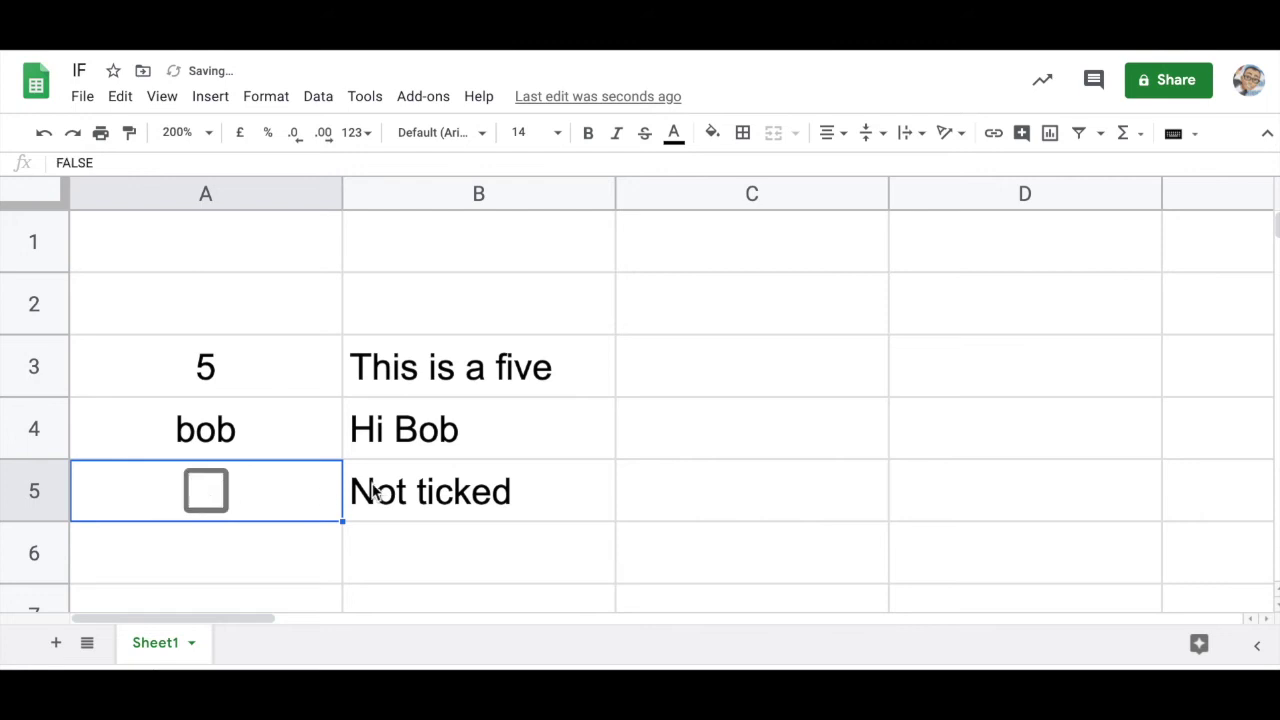
pyautogui.doubleClick(373, 490)
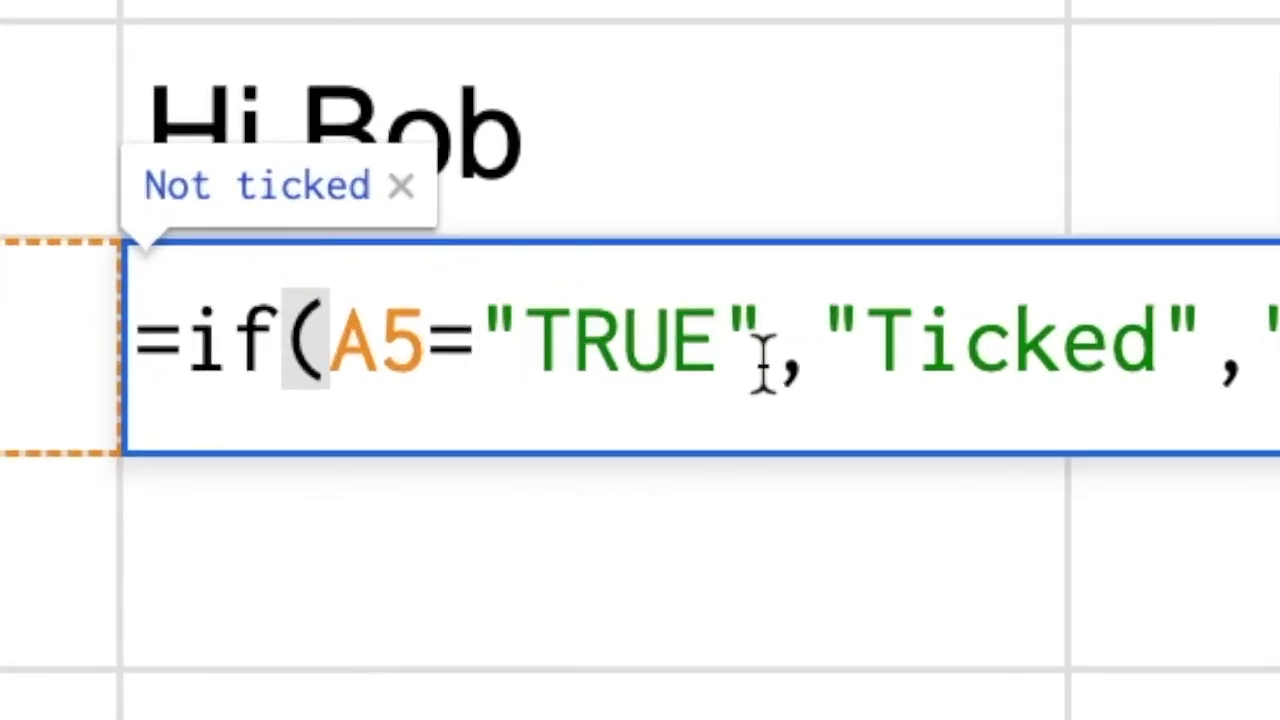
# - Leave B5's formula unchanged, then re-tick and untick A5 while B5 stays Not ticked
pyautogui.click(523, 343)
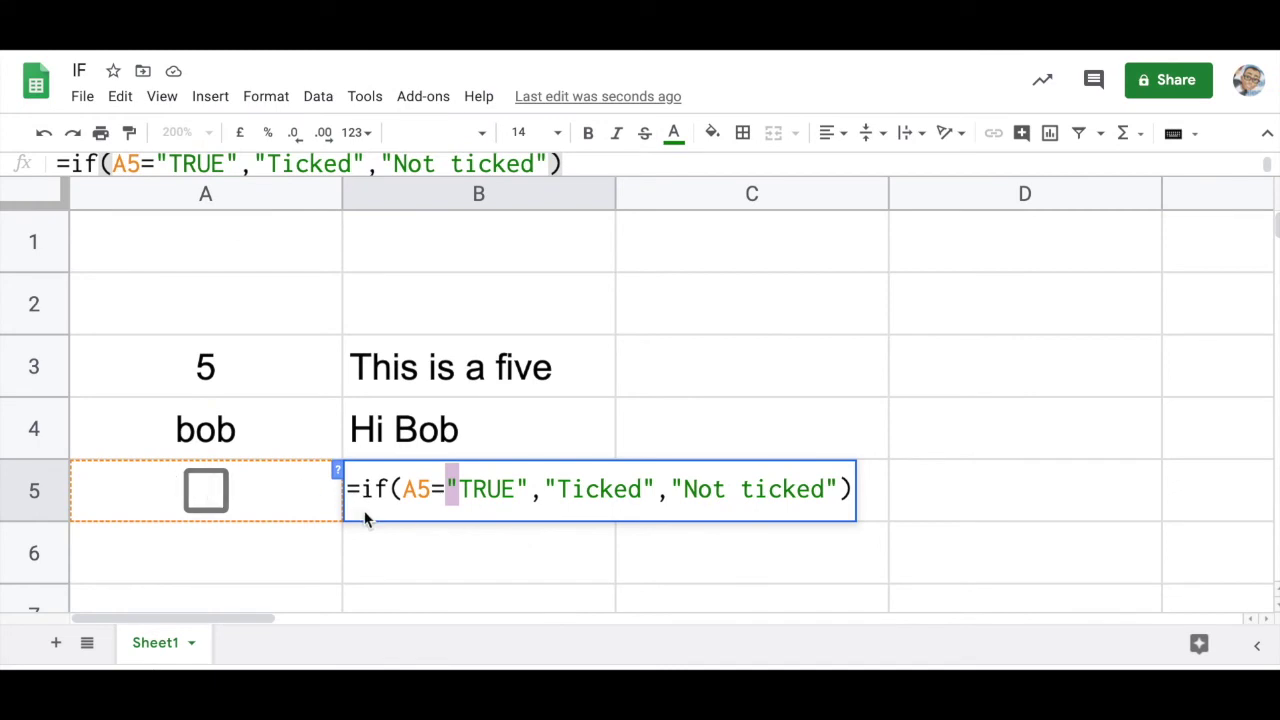
pyautogui.press('Return')
pyautogui.click(207, 490)
pyautogui.click(210, 490)
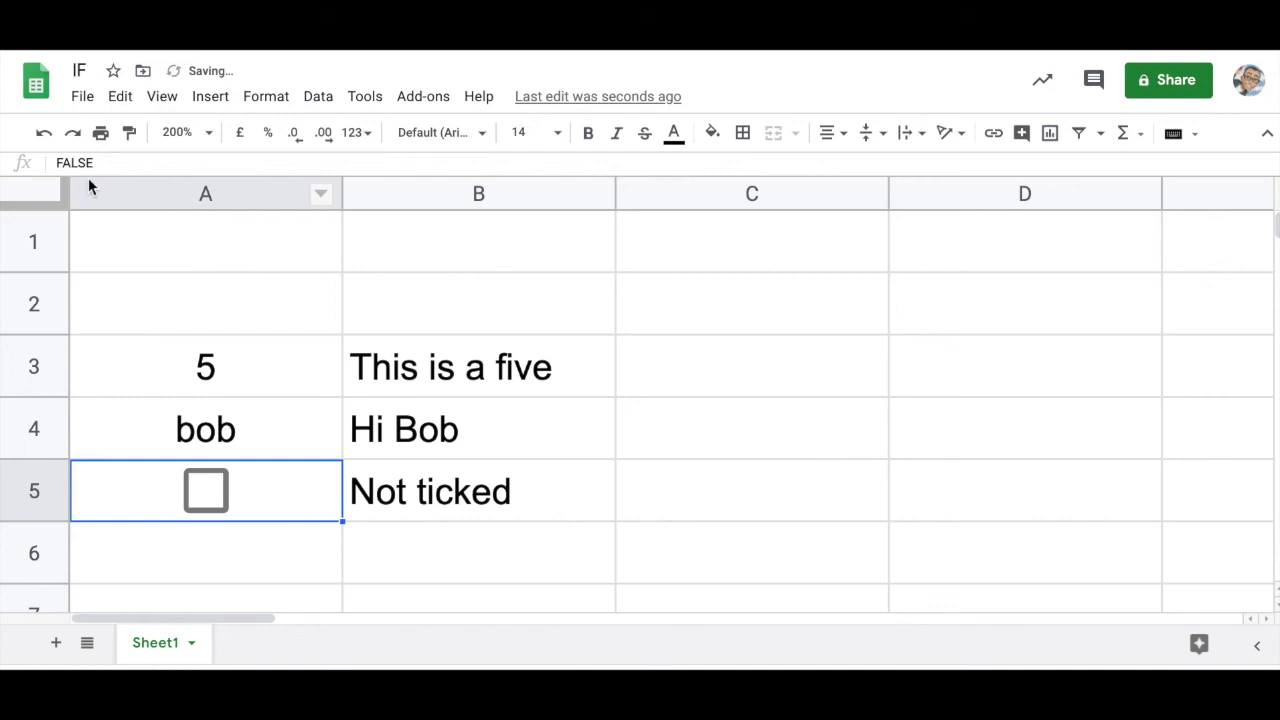
pyautogui.click(212, 505)
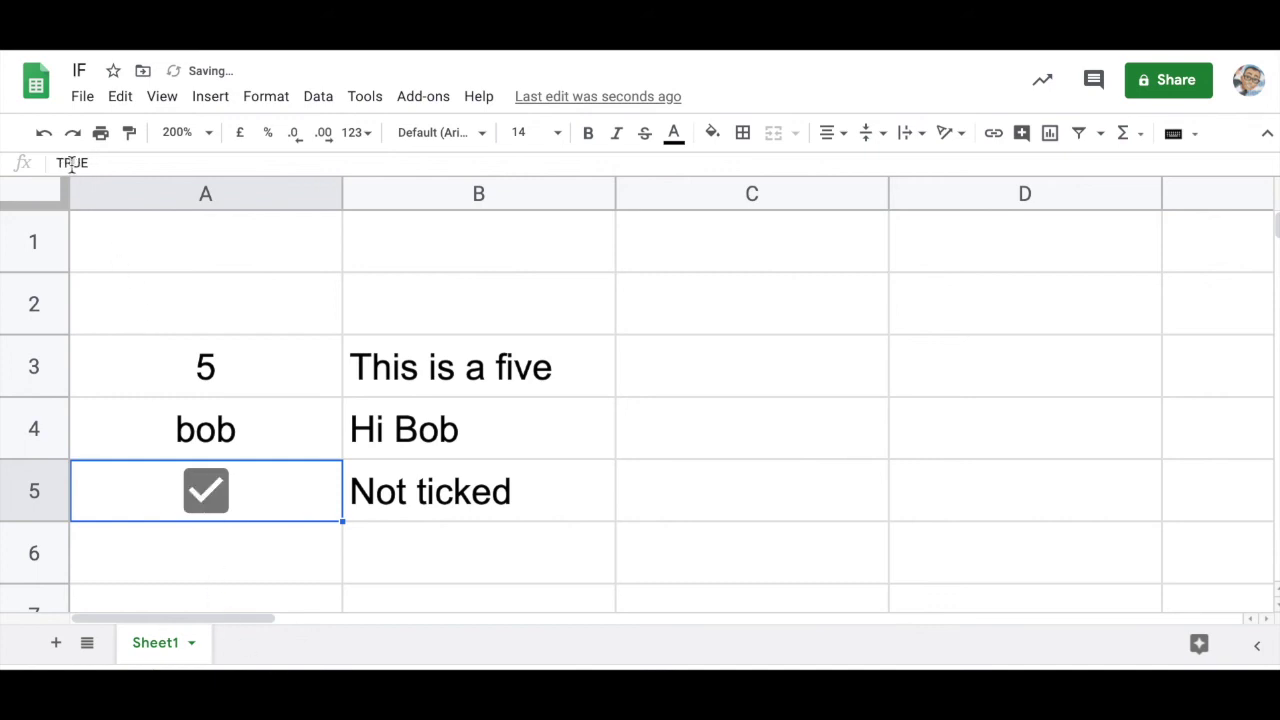
pyautogui.click(208, 492)
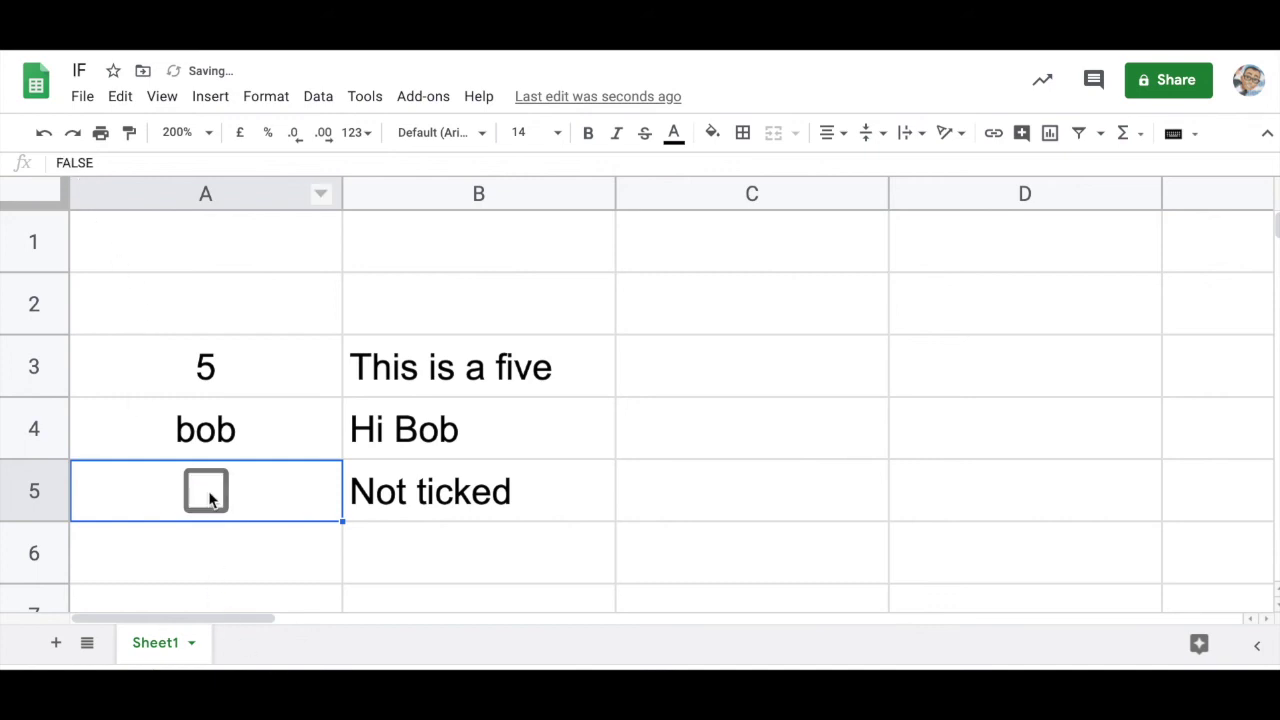
pyautogui.click(445, 505)
# - Remove the quotes around TRUE in B5's formula so it tests A5=TRUE
pyautogui.doubleClick(447, 504)
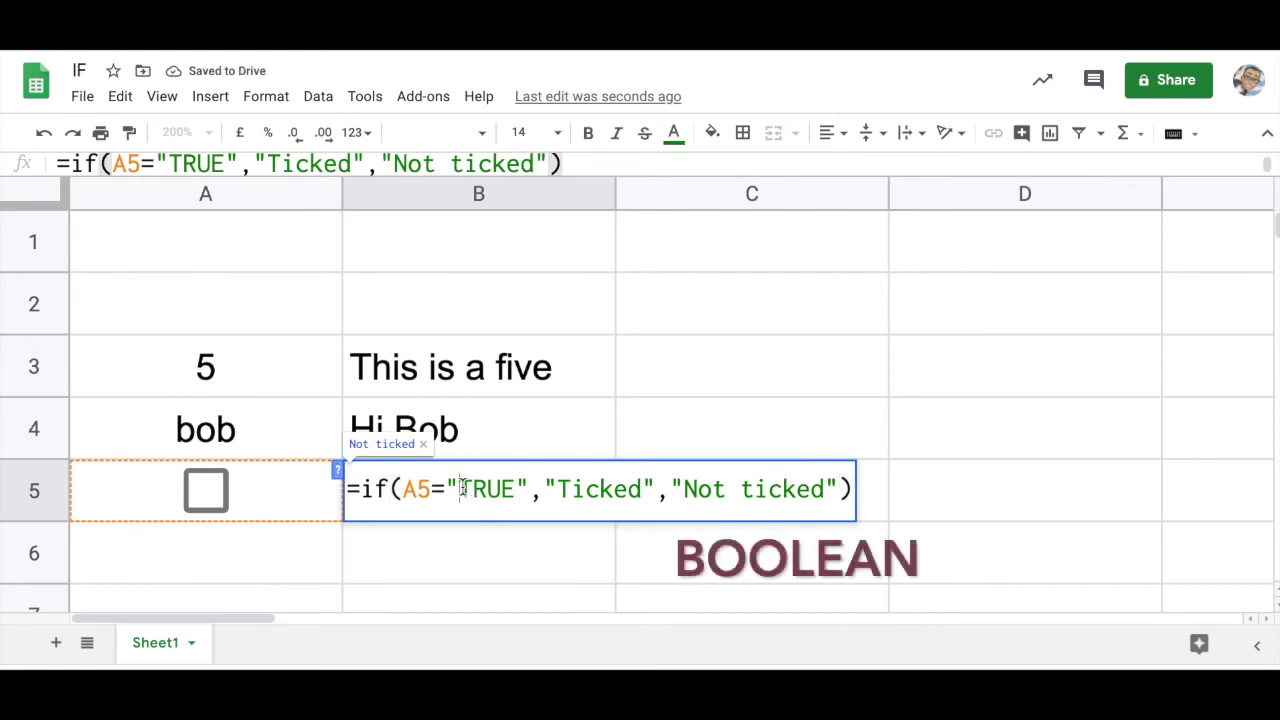
pyautogui.click(462, 488)
pyautogui.press('BackSpace')
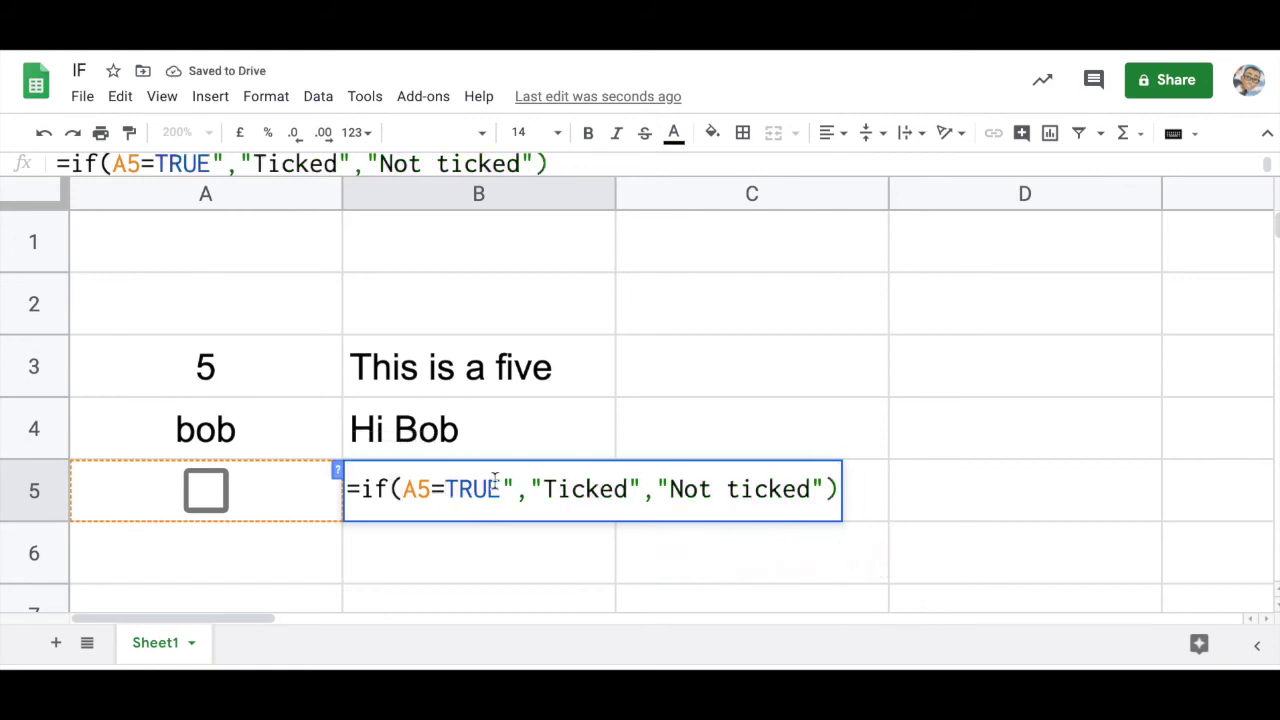
pyautogui.click(512, 488)
pyautogui.press('BackSpace')
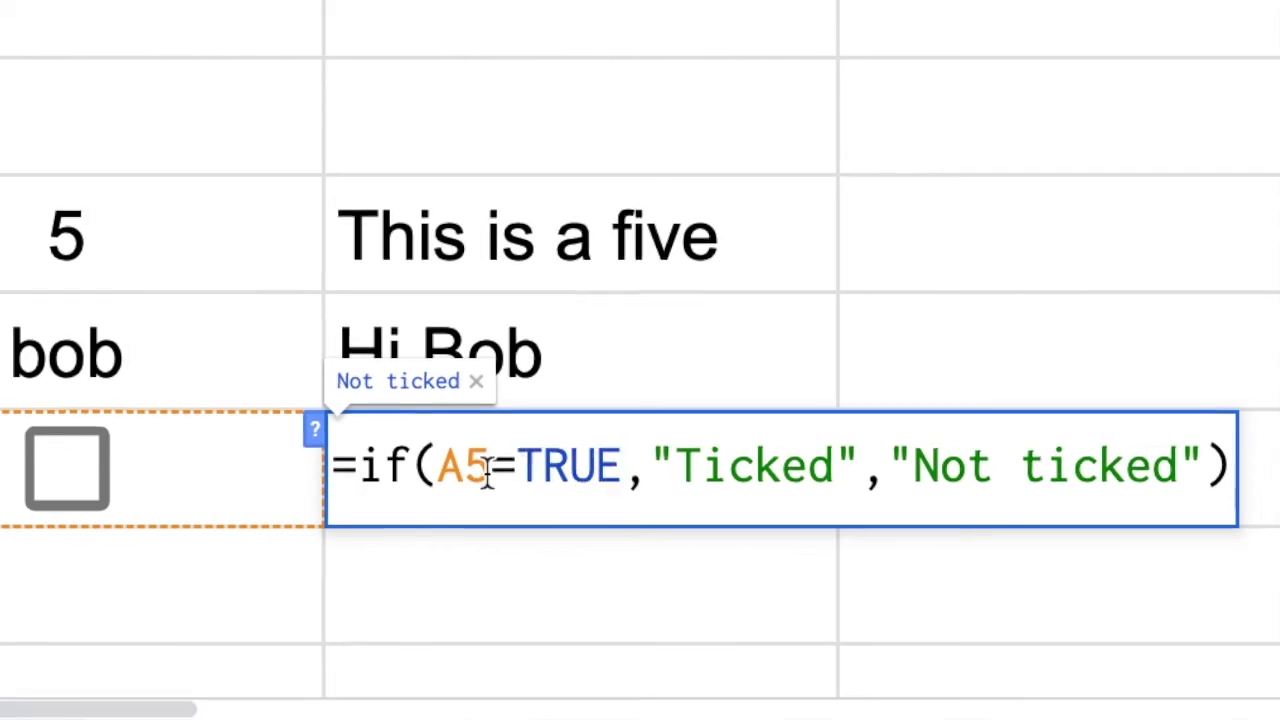
pyautogui.press('Return')
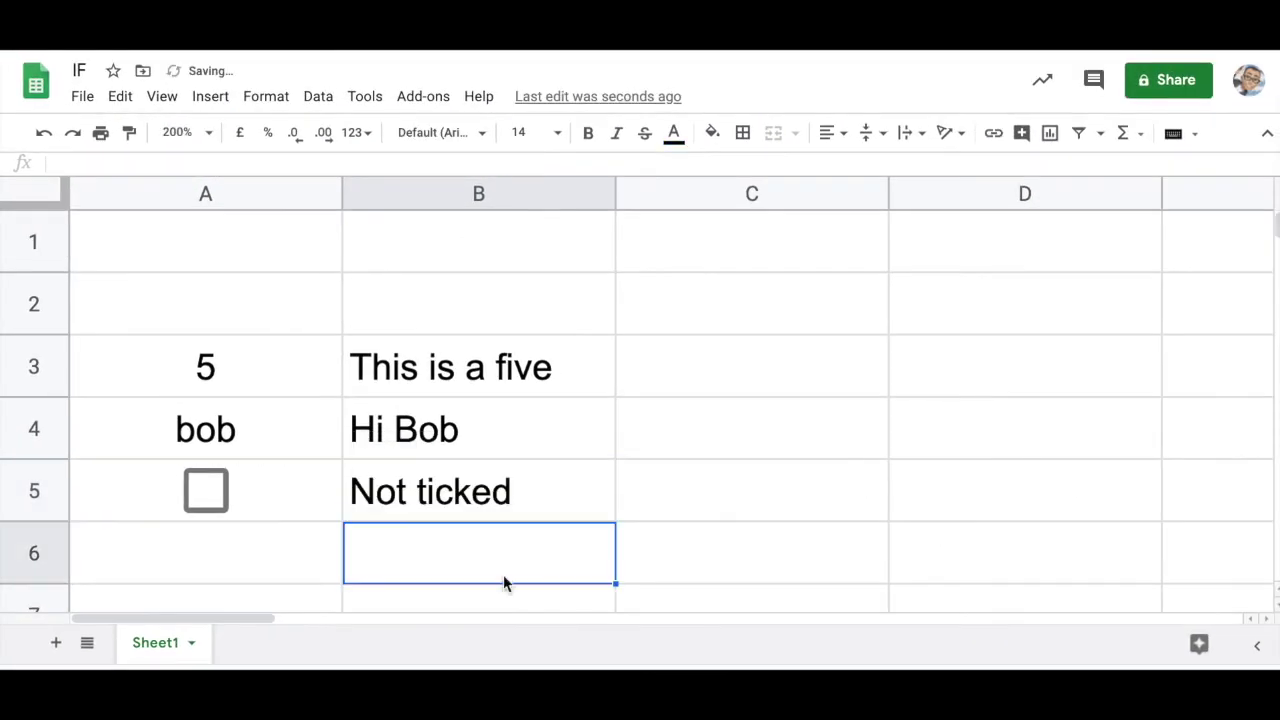
# - Toggle A5 to see B5 switch between Ticked and Not ticked, leaving it ticked
pyautogui.click(206, 491)
pyautogui.click(213, 499)
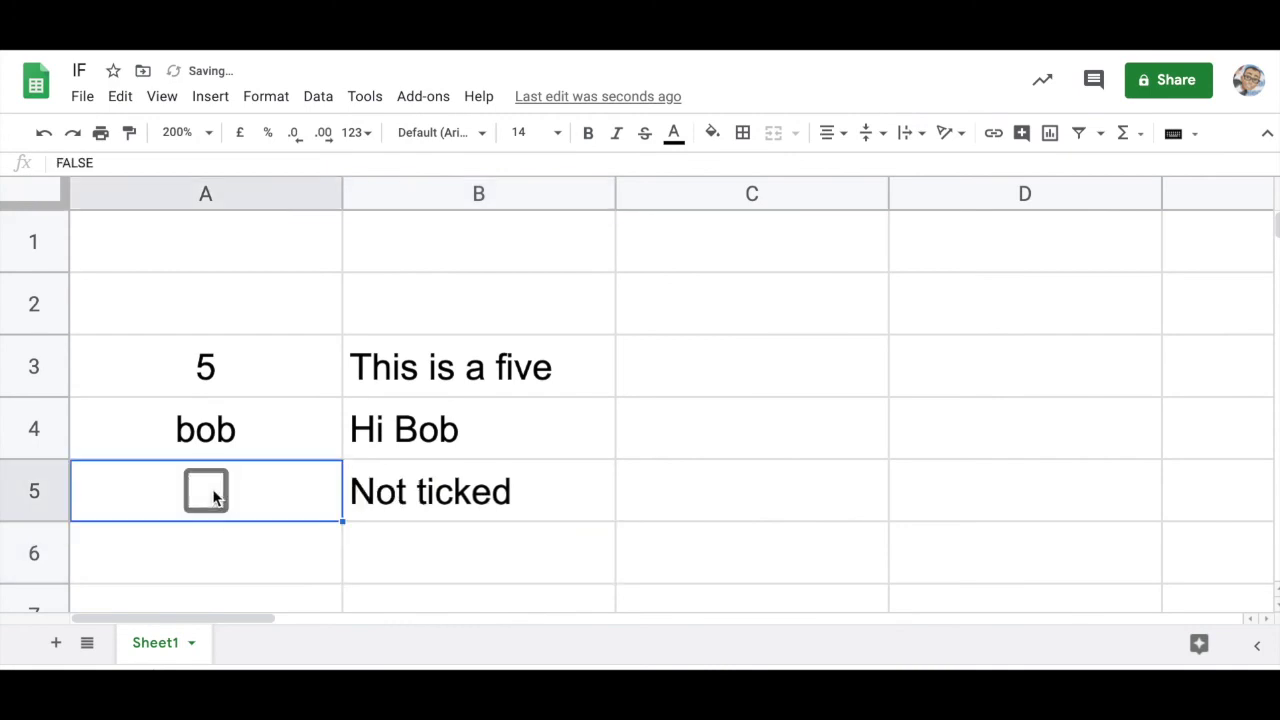
pyautogui.click(213, 499)
pyautogui.doubleClick(452, 491)
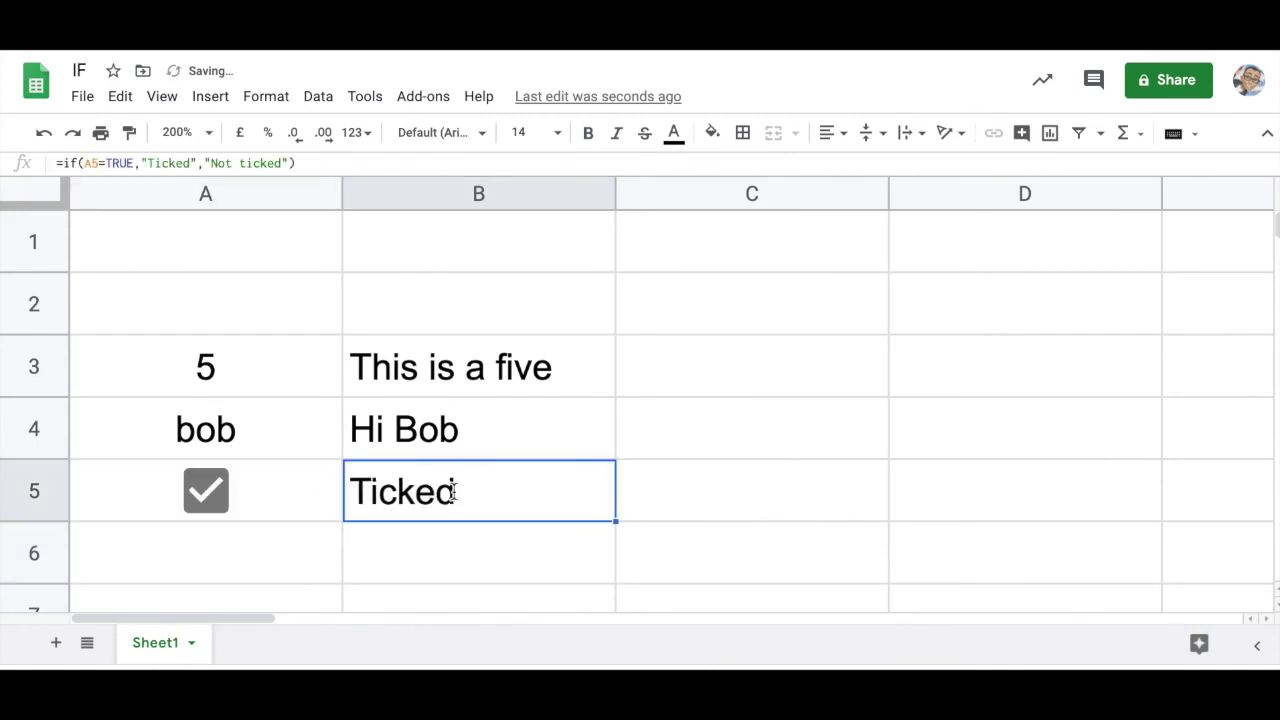
# - Change B3 to =IF(A3>5,"This is greater than five","This is not greater than five")
pyautogui.click(462, 375)
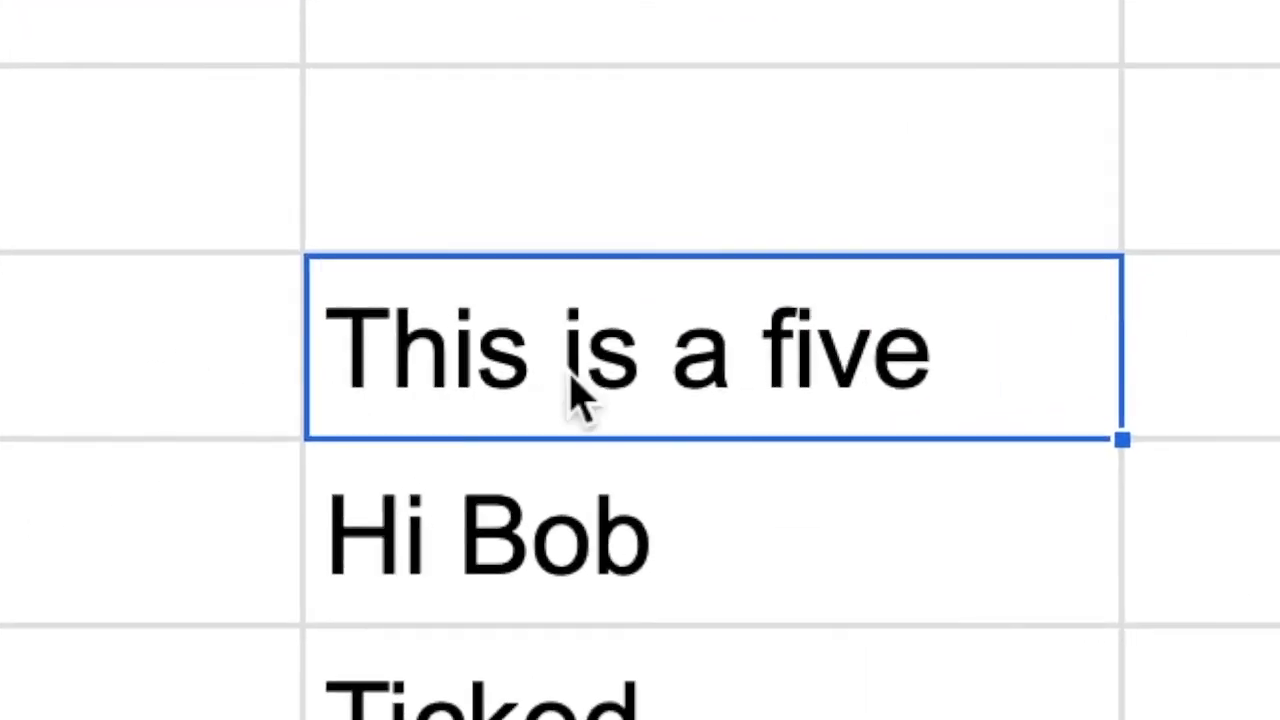
pyautogui.doubleClick(765, 370)
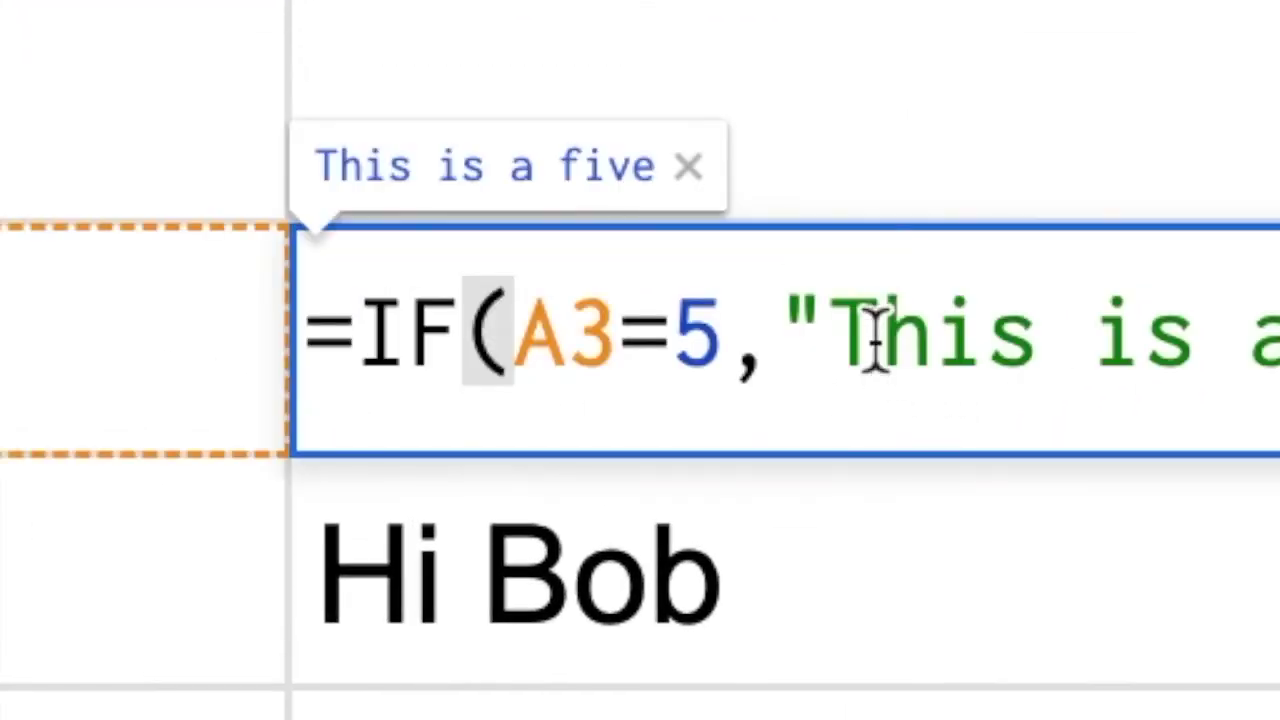
pyautogui.click(672, 340)
pyautogui.press('BackSpace')
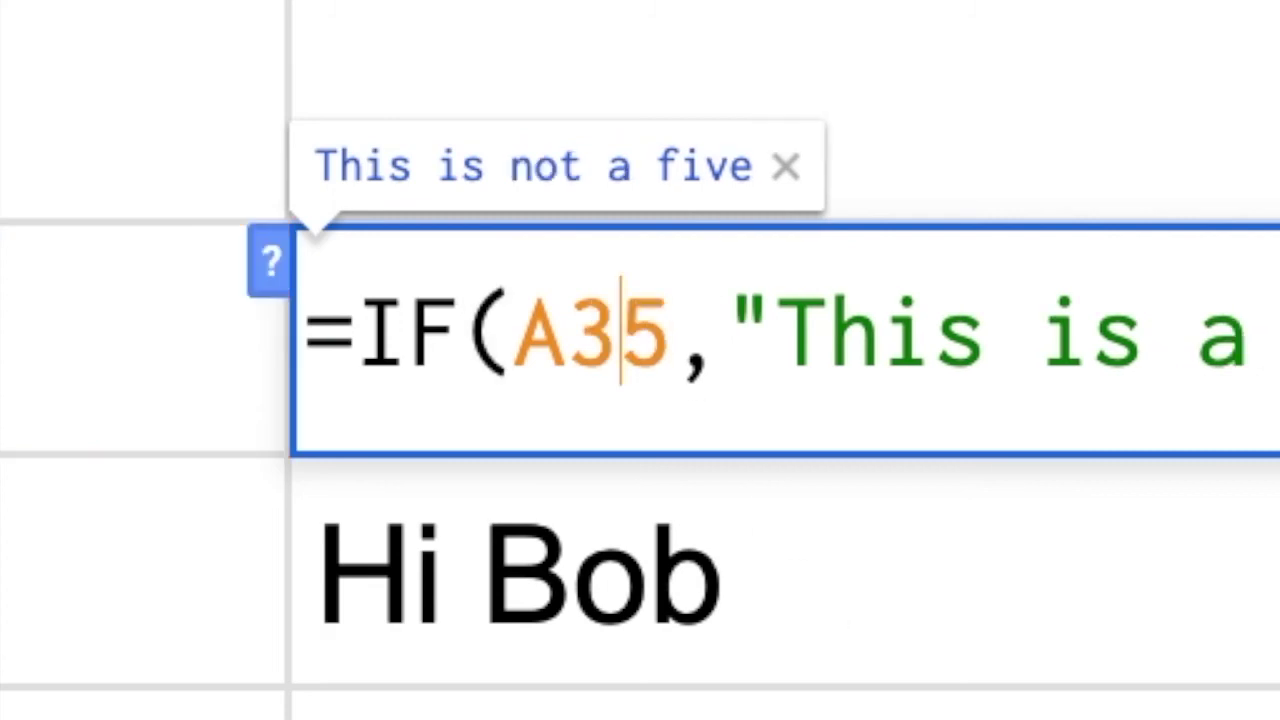
pyautogui.write('>')
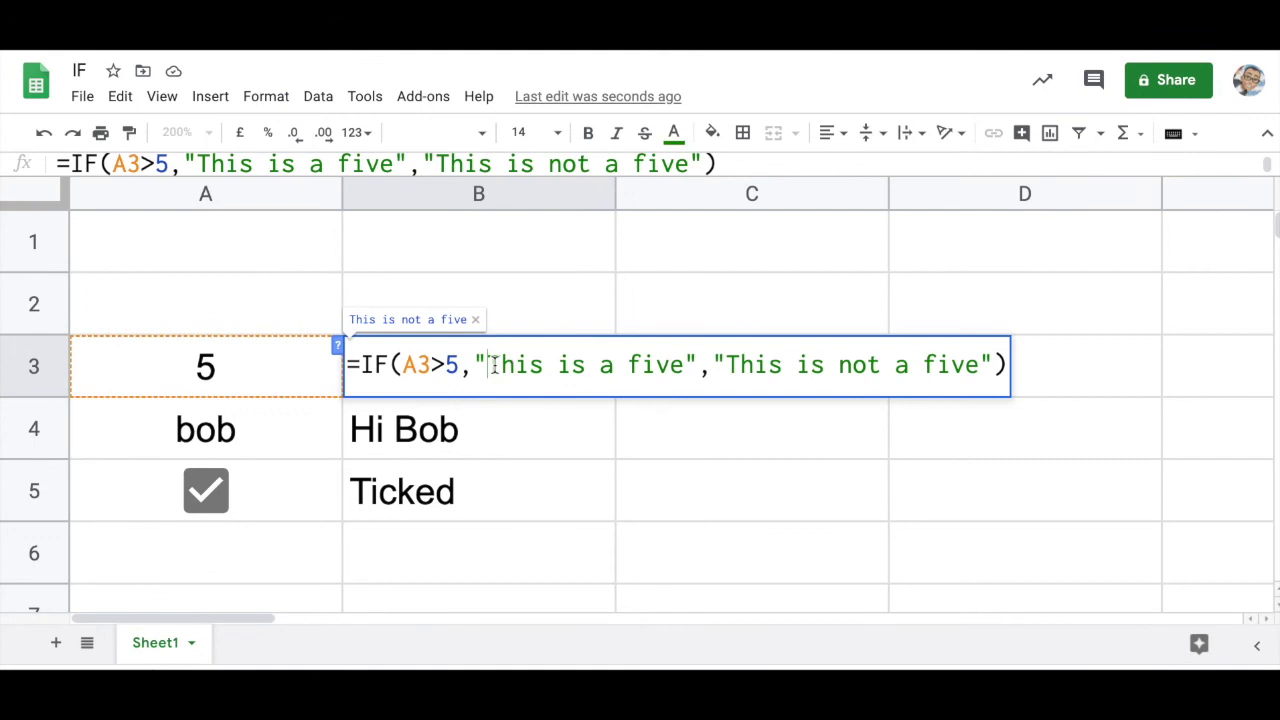
pyautogui.doubleClick(615, 372)
pyautogui.write('greater than')
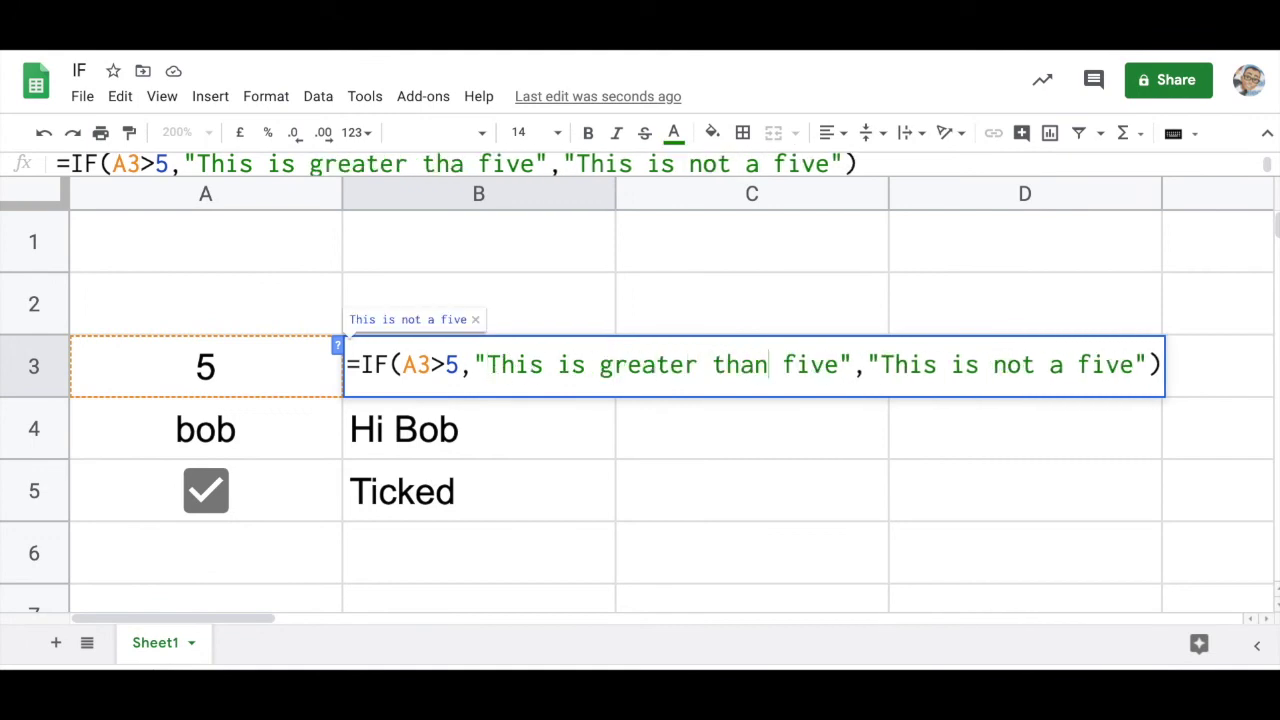
pyautogui.doubleClick(1043, 366)
pyautogui.write('greater than')
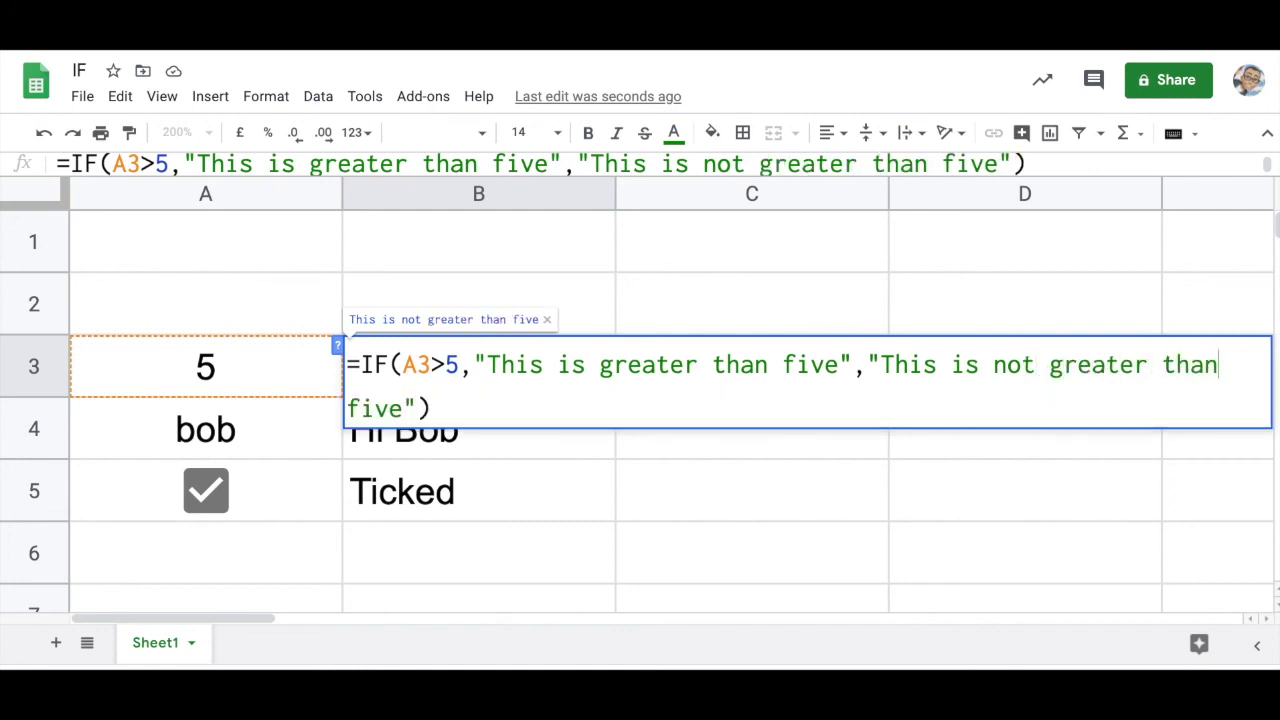
pyautogui.press('Return')
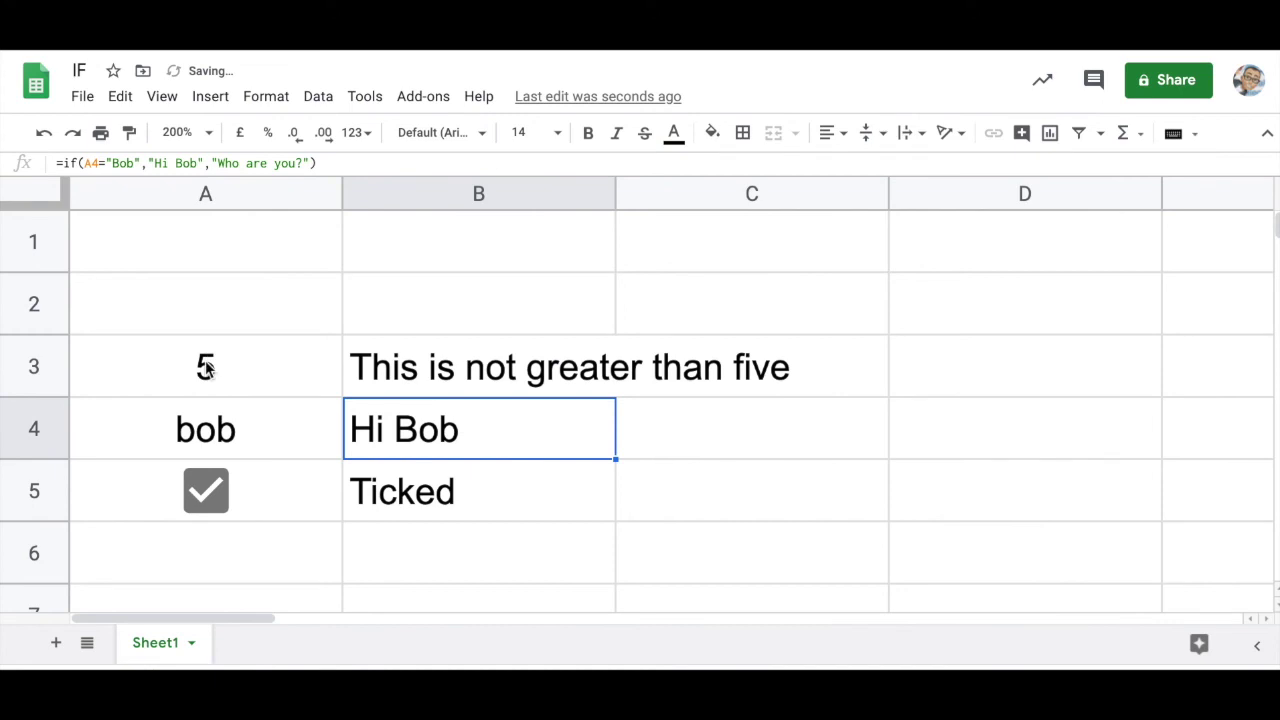
# - Test B3's greater-than-five result by entering 5.1, then 5.000001, in A3
pyautogui.click(418, 380)
pyautogui.click(214, 374)
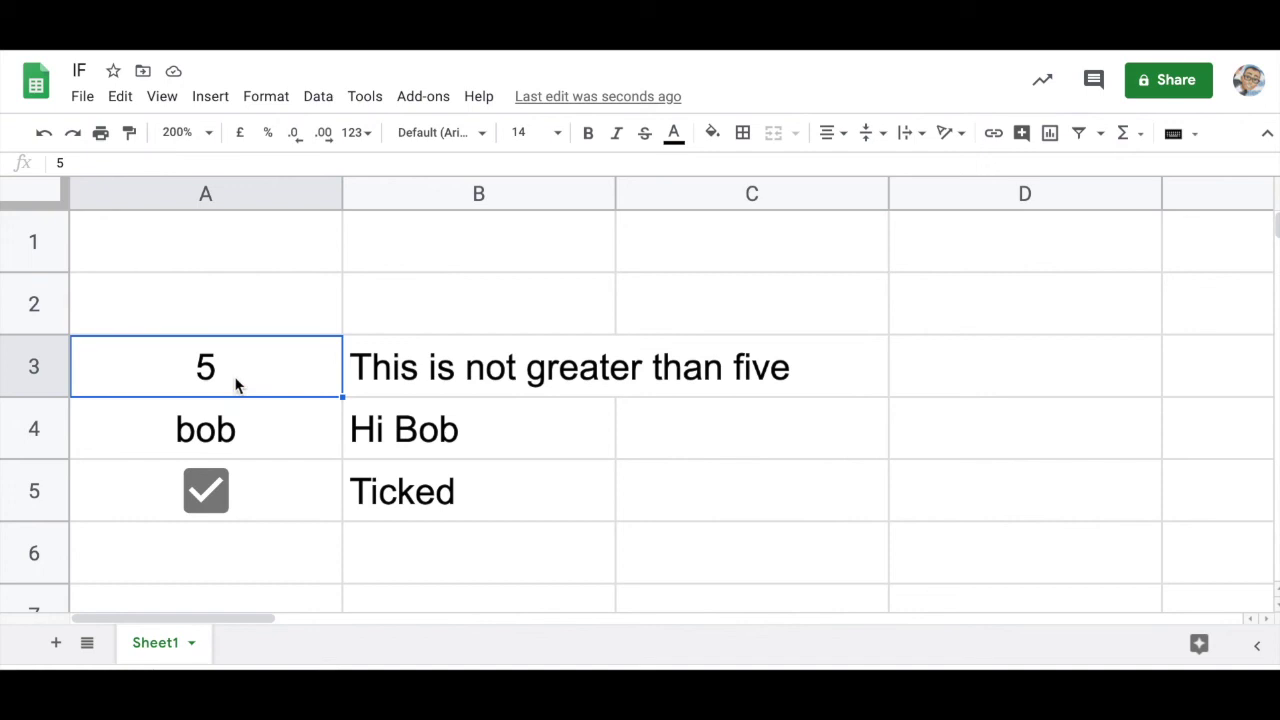
pyautogui.write('5.1')
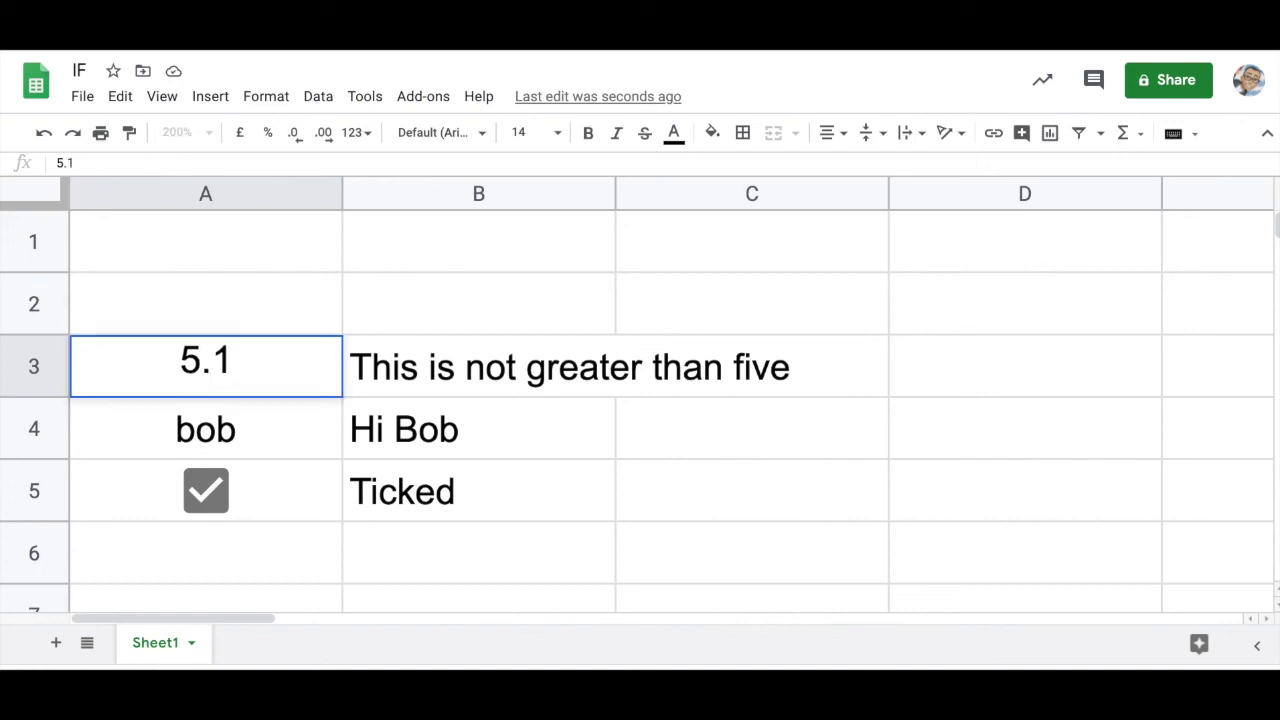
pyautogui.press('Return')
pyautogui.click(255, 376)
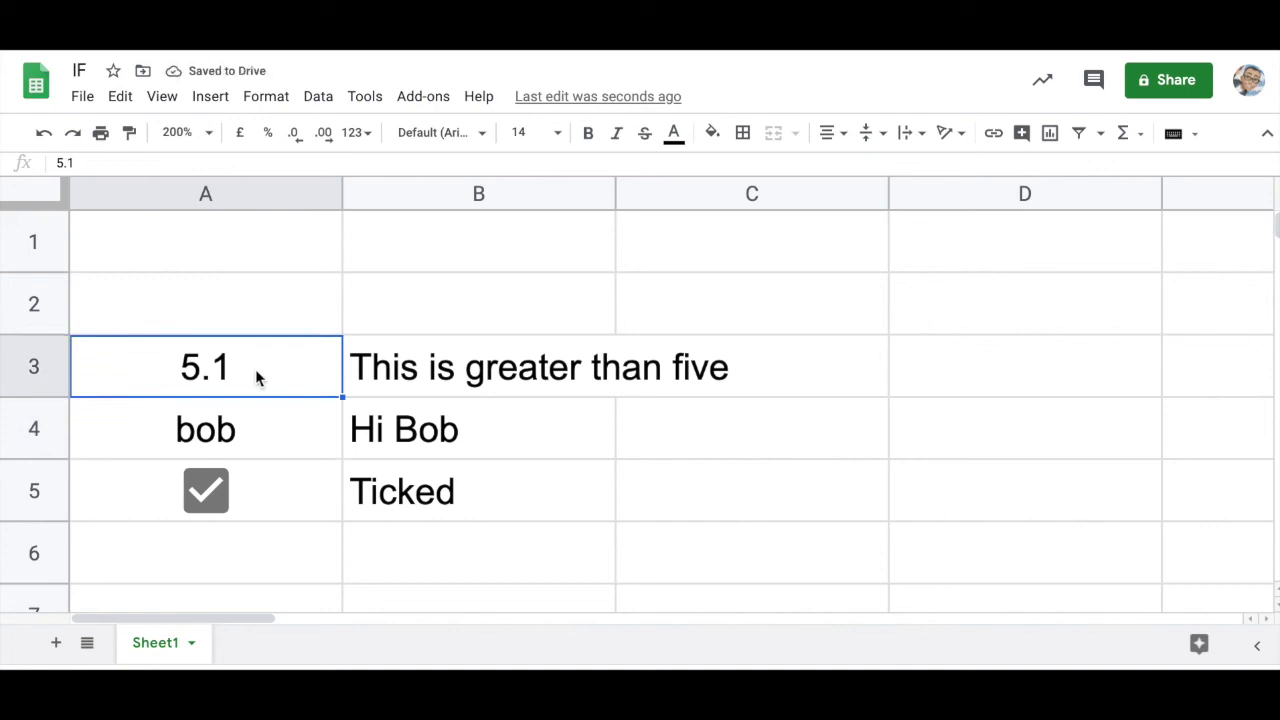
pyautogui.write('5.000001')
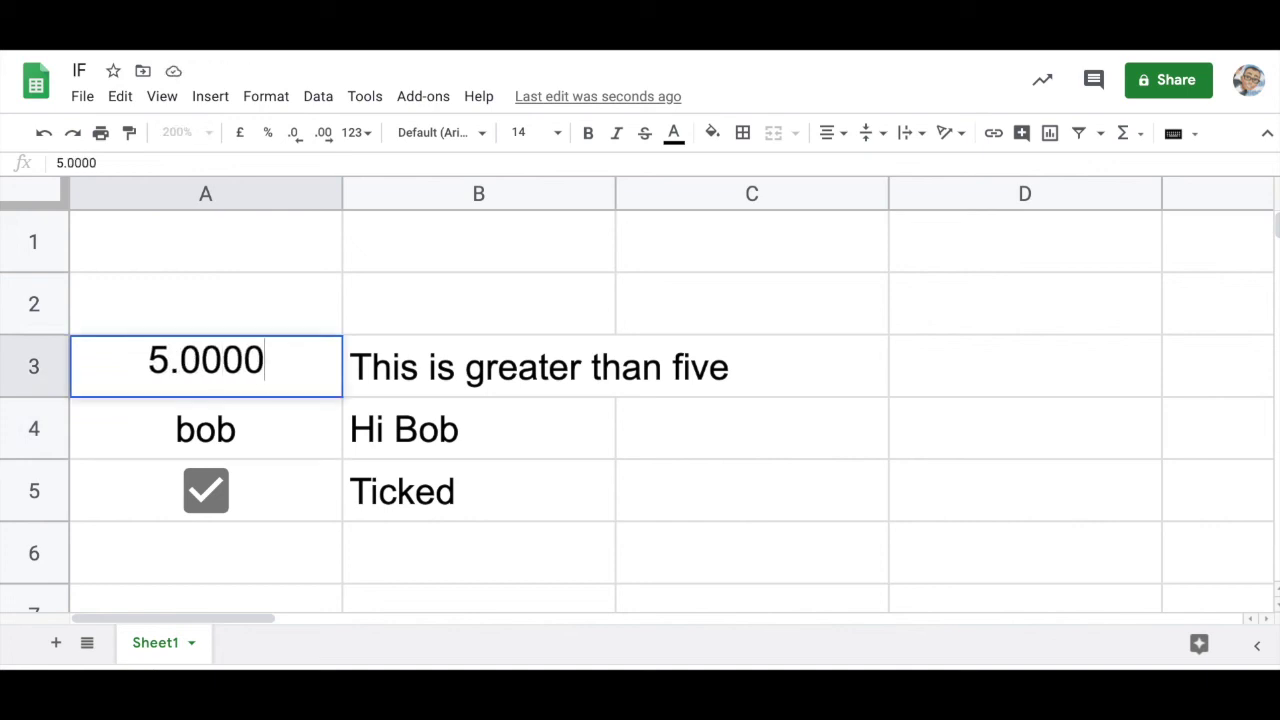
pyautogui.press('Return')
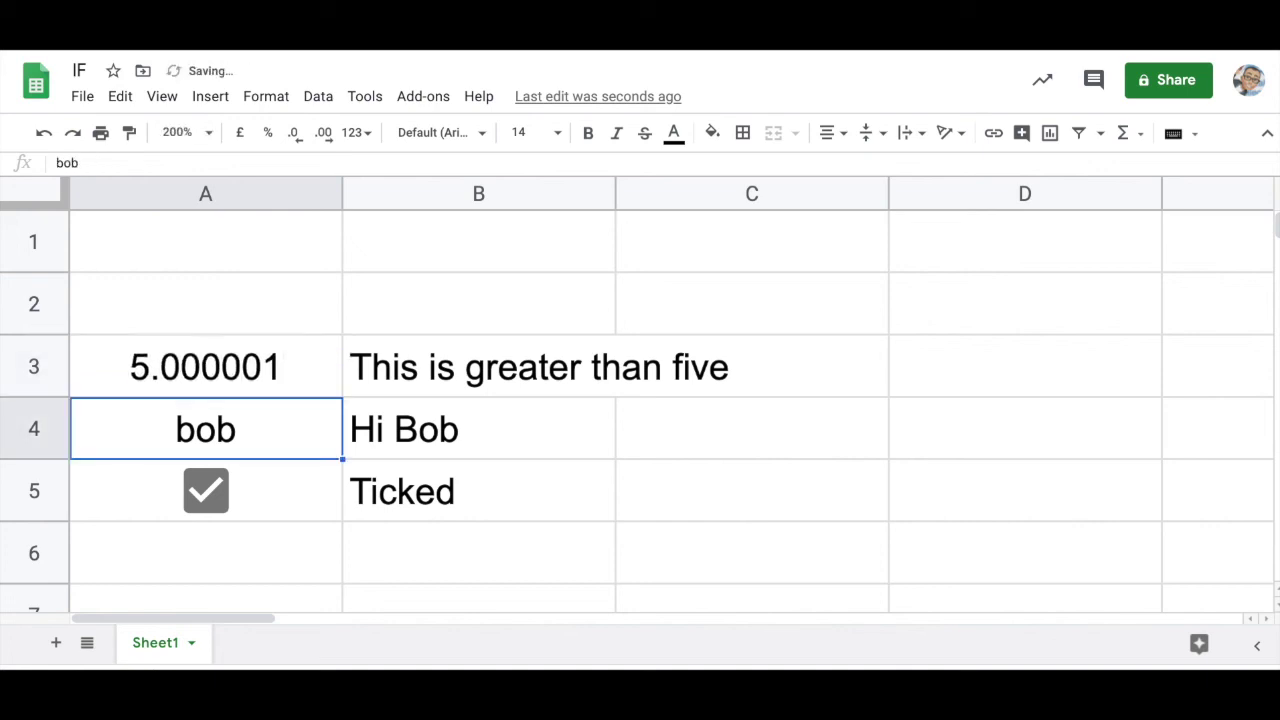
# - Enter 4, then 5, then finally 6 in A3 to watch B3 update
pyautogui.click(268, 370)
pyautogui.write('4')
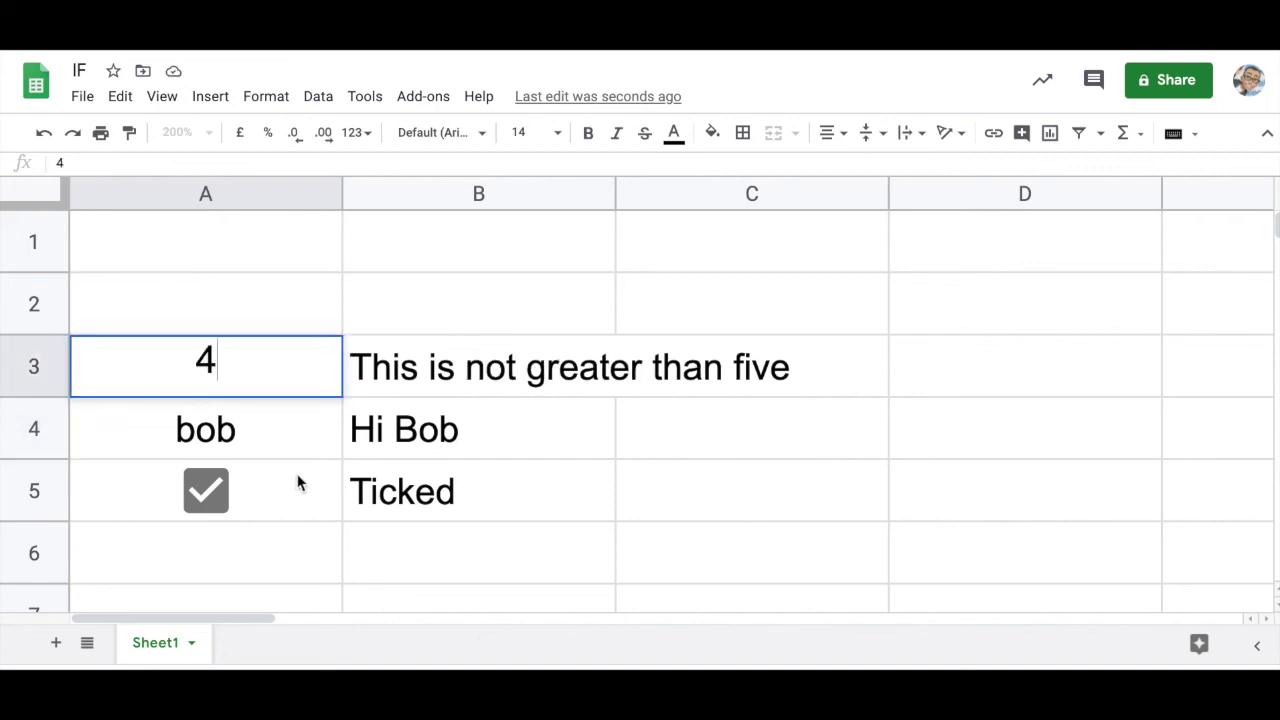
pyautogui.press('Return')
pyautogui.click(240, 362)
pyautogui.write('5')
pyautogui.press('Return')
pyautogui.click(242, 372)
pyautogui.write('6')
pyautogui.press('Return')
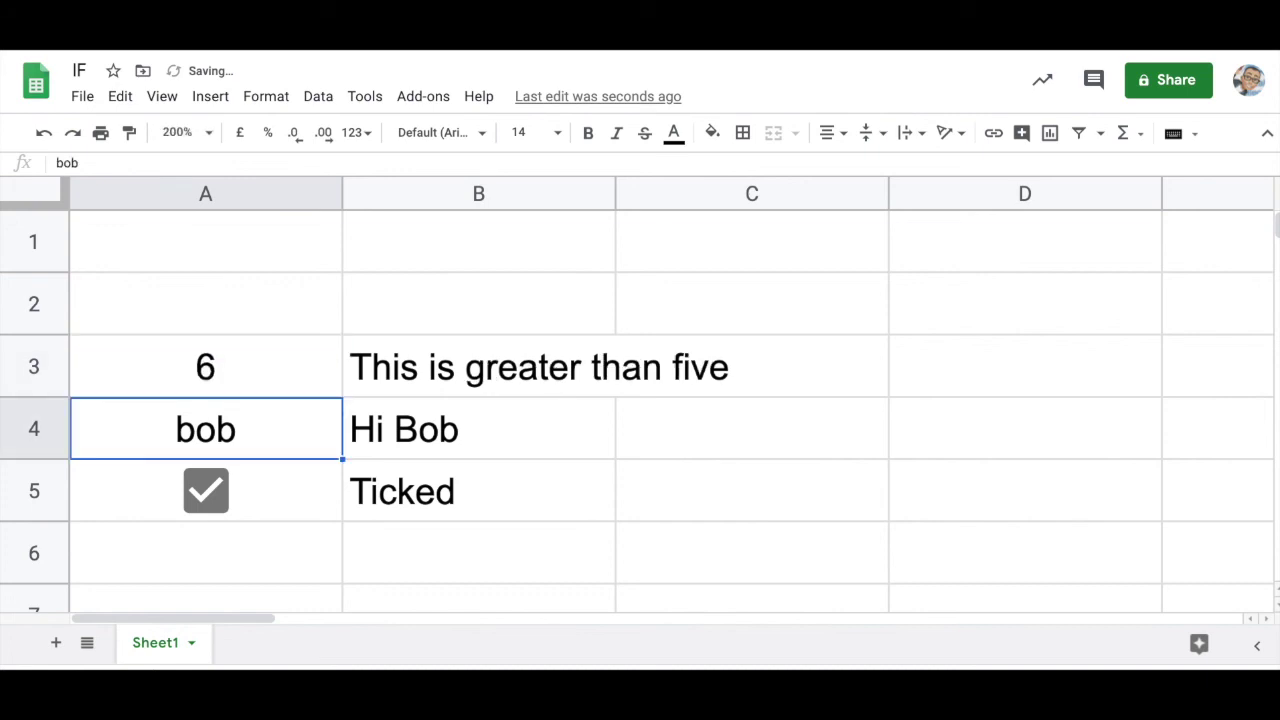
# - Change B3's formula to =IF(A3>5,10,1), replacing both quoted text results with 10 and 1
pyautogui.click(285, 390)
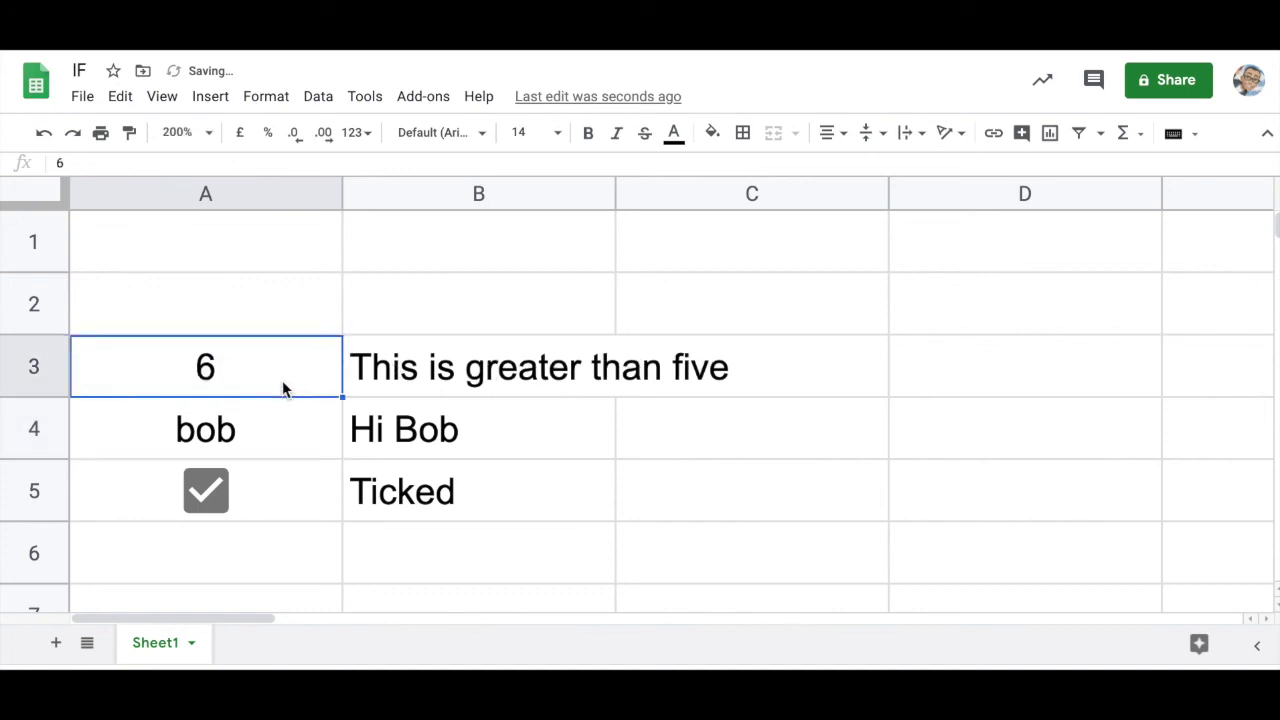
pyautogui.click(397, 380)
pyautogui.doubleClick(397, 372)
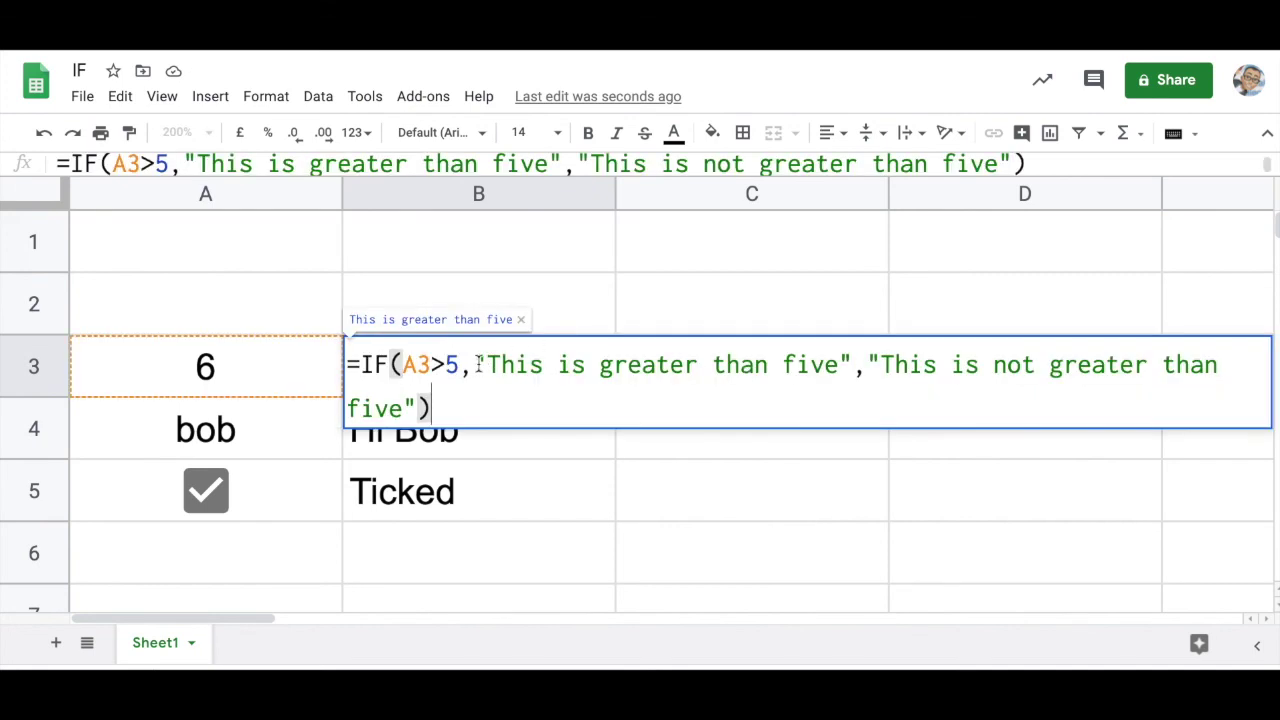
pyautogui.moveTo(478, 365); pyautogui.dragTo(420, 400)
pyautogui.press('BackSpace')
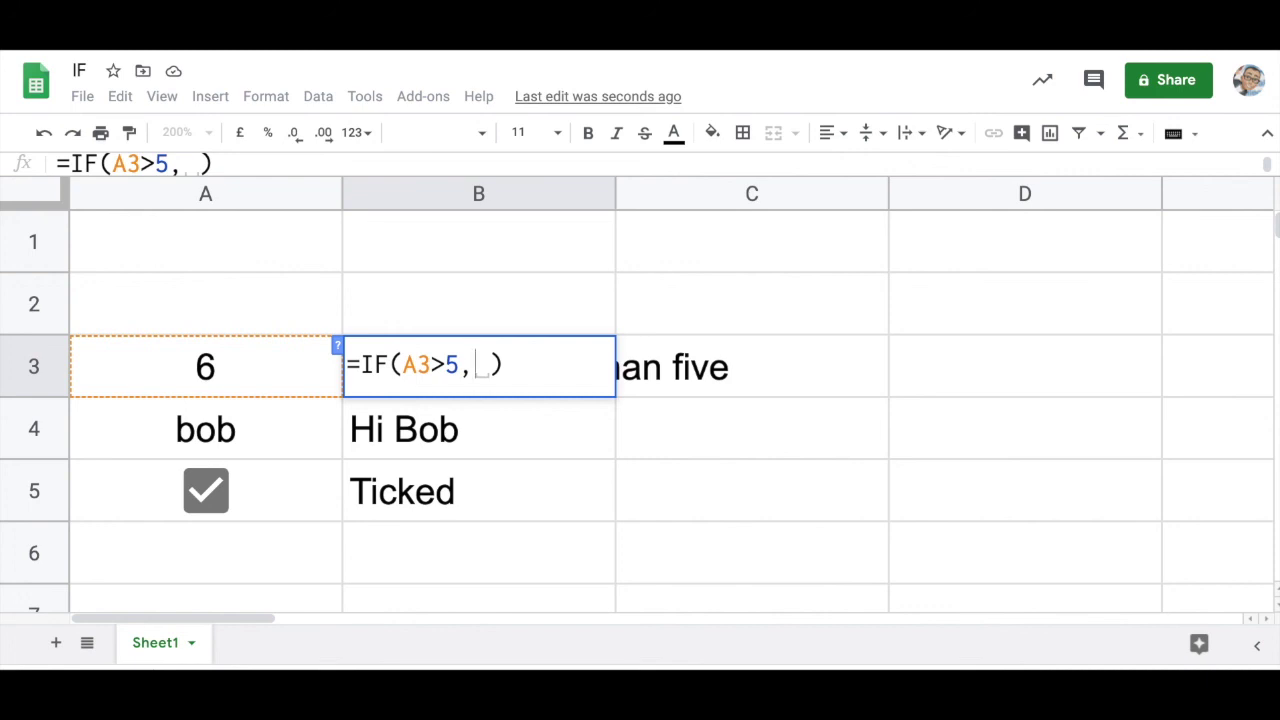
pyautogui.press('BackSpace')
pyautogui.write('10')
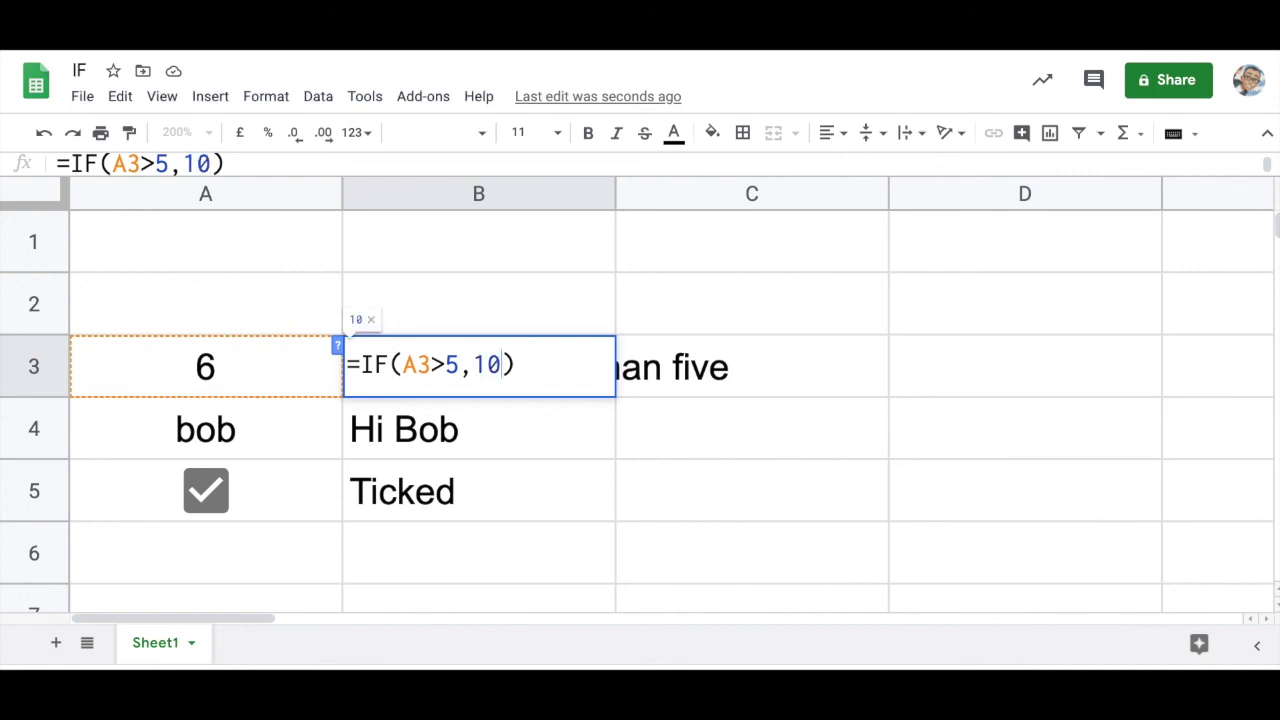
pyautogui.write(',')
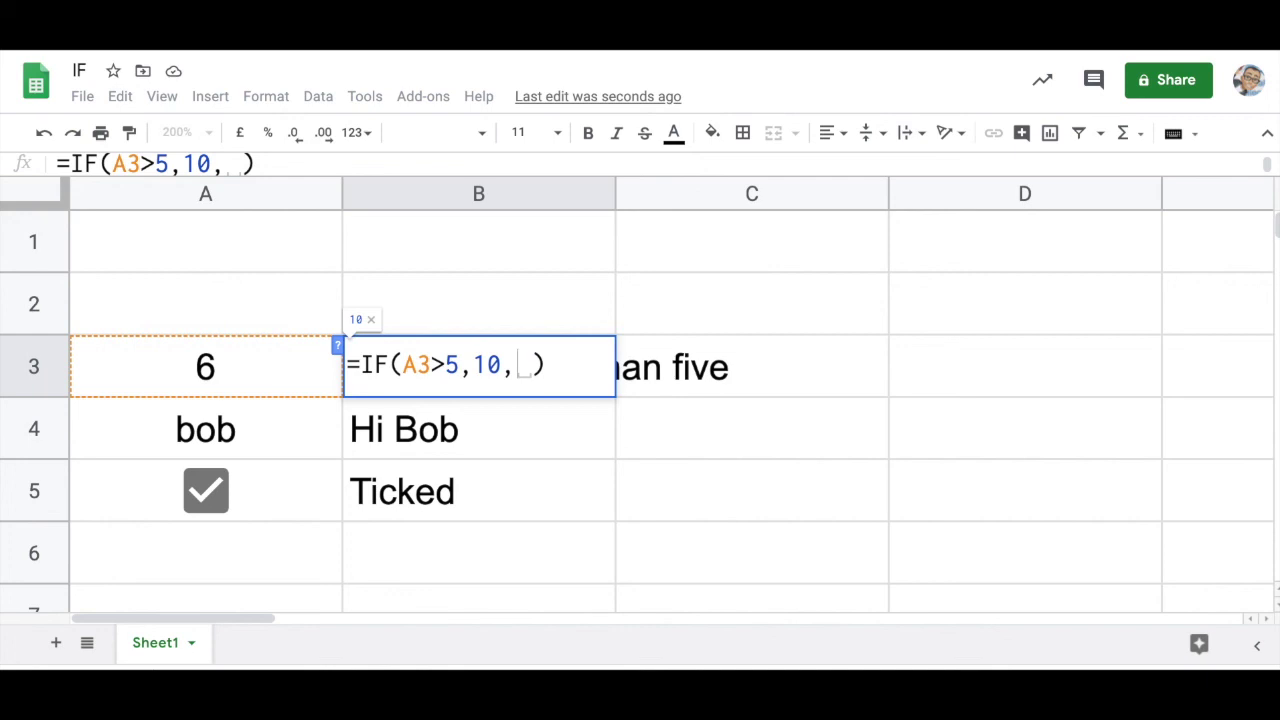
pyautogui.press('BackSpace')
pyautogui.write('1')
pyautogui.press('Return')
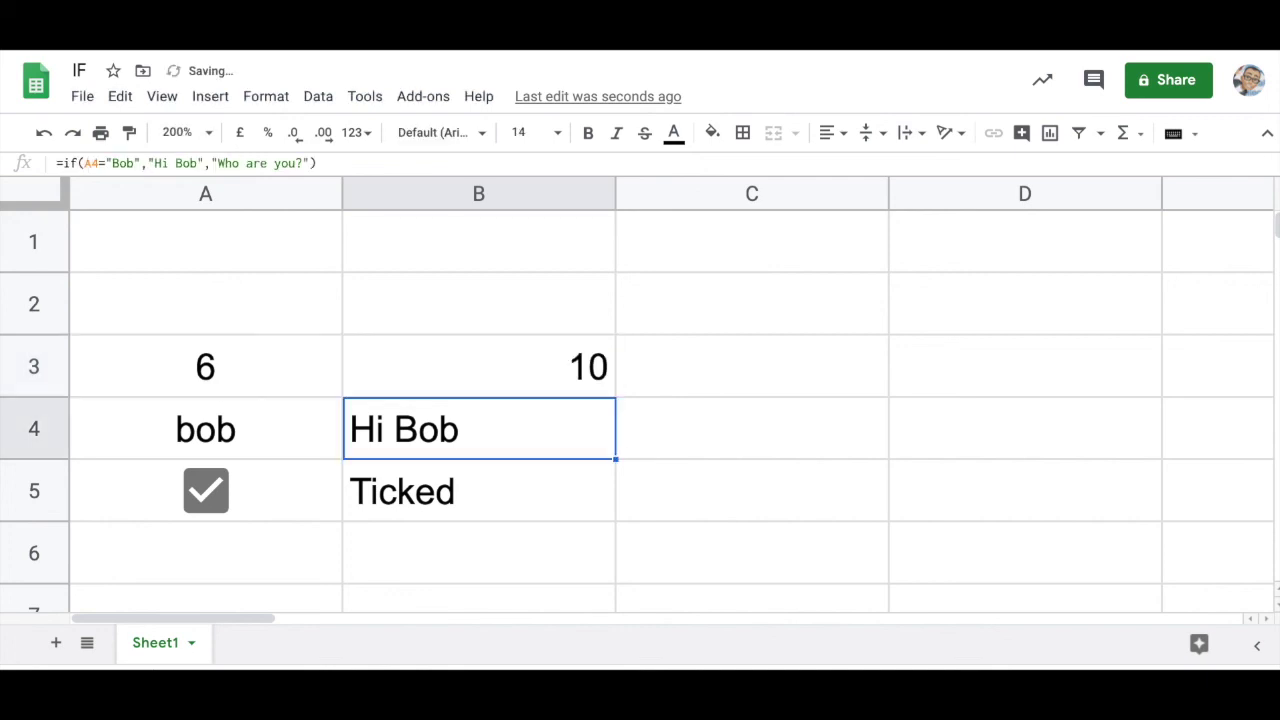
# - Enter 5 in A3 so B3 shows 1, then reopen B3's formula and select the 10
pyautogui.click(250, 380)
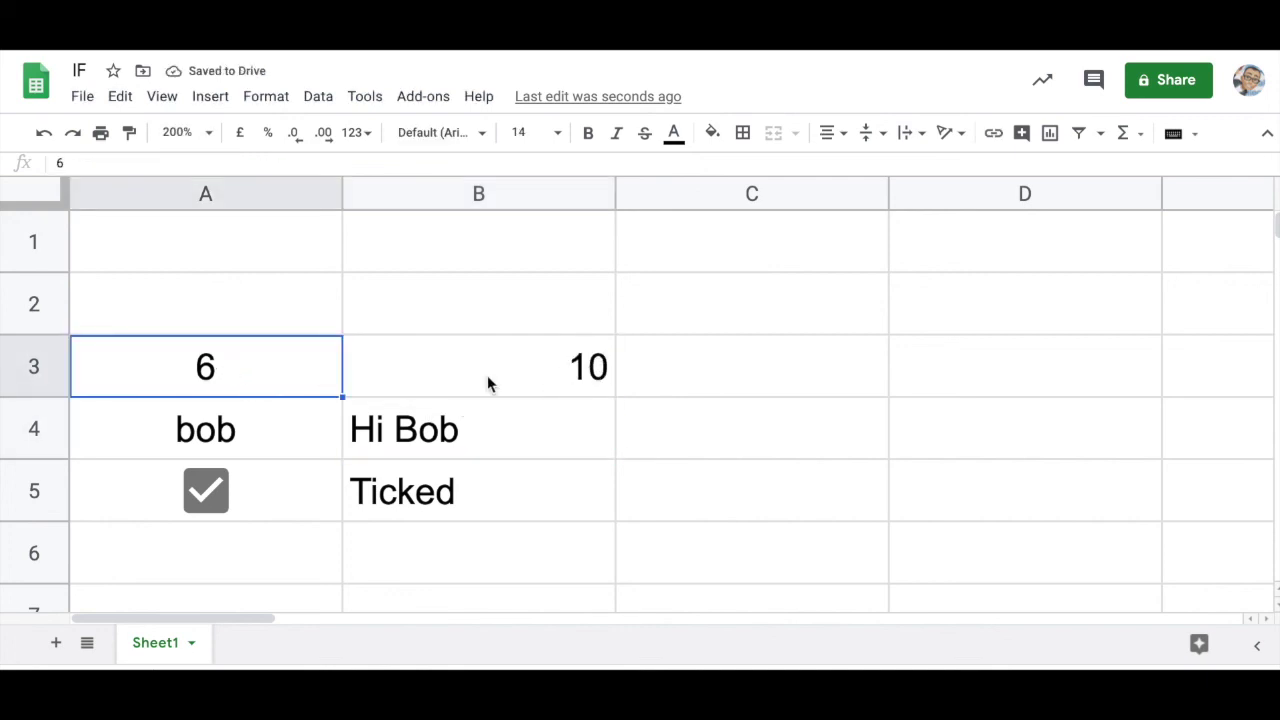
pyautogui.press('Return')
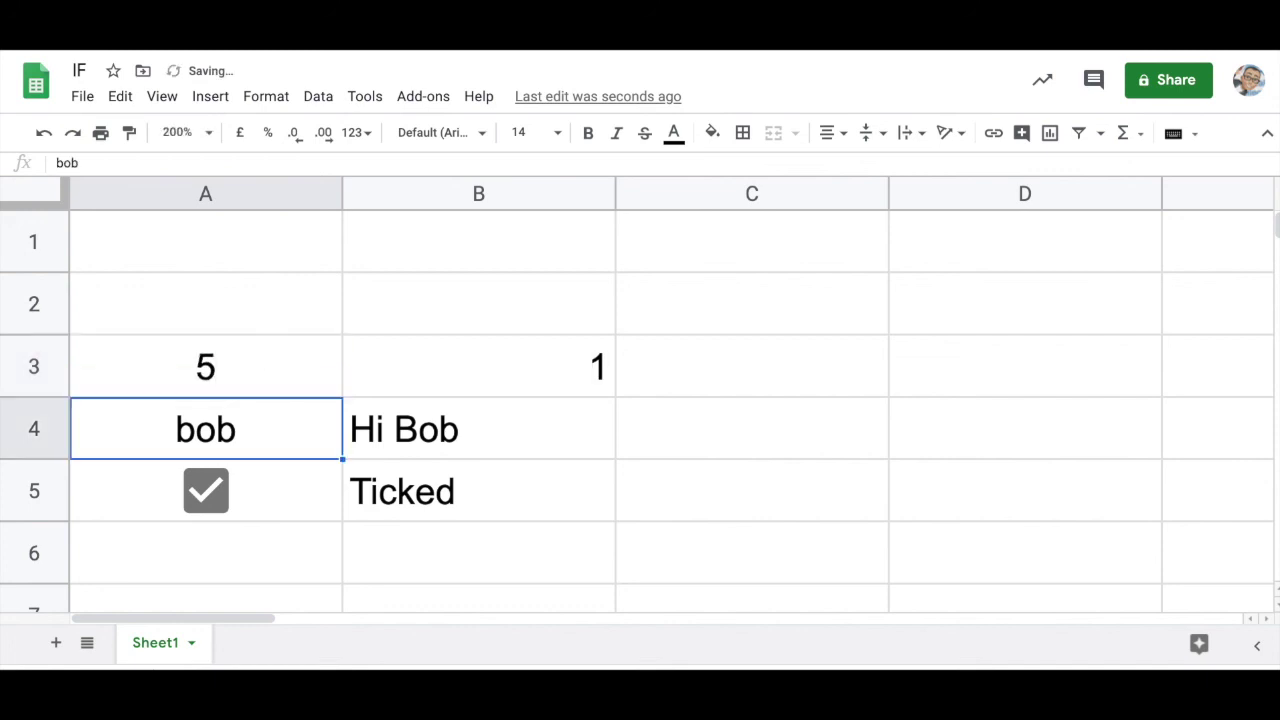
pyautogui.doubleClick(597, 377)
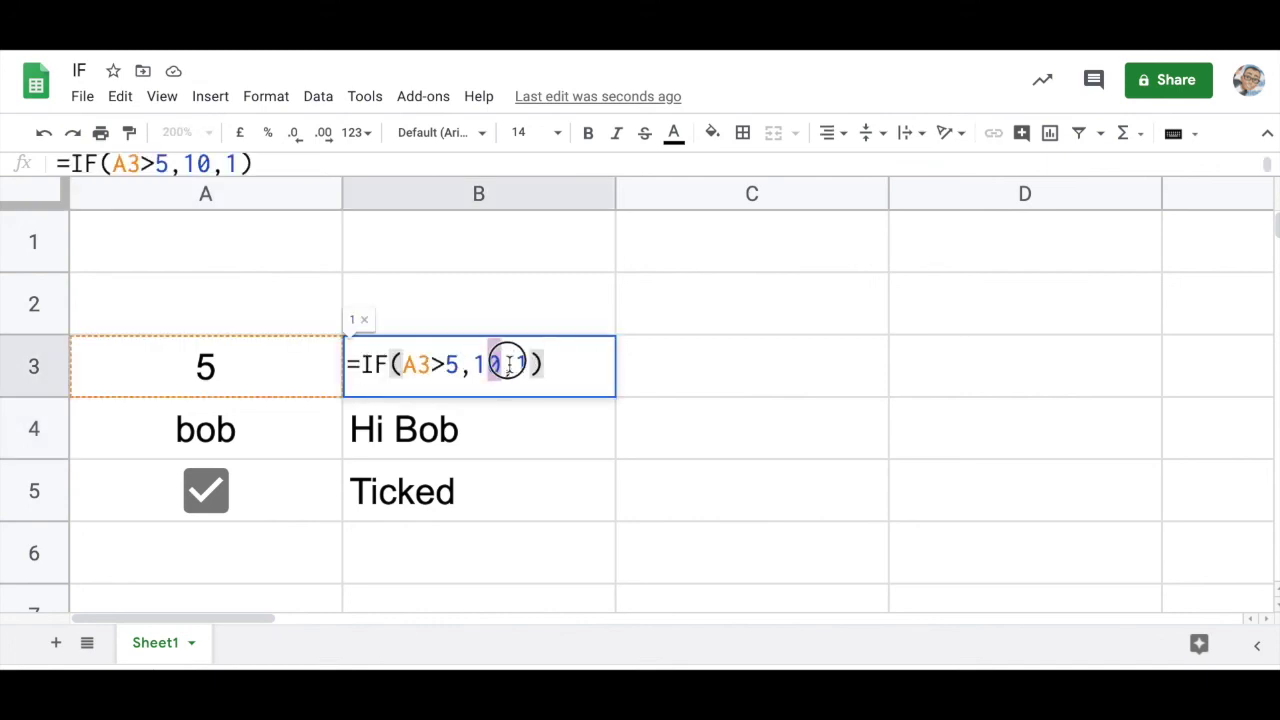
pyautogui.click(505, 365)
pyautogui.doubleClick(479, 364)
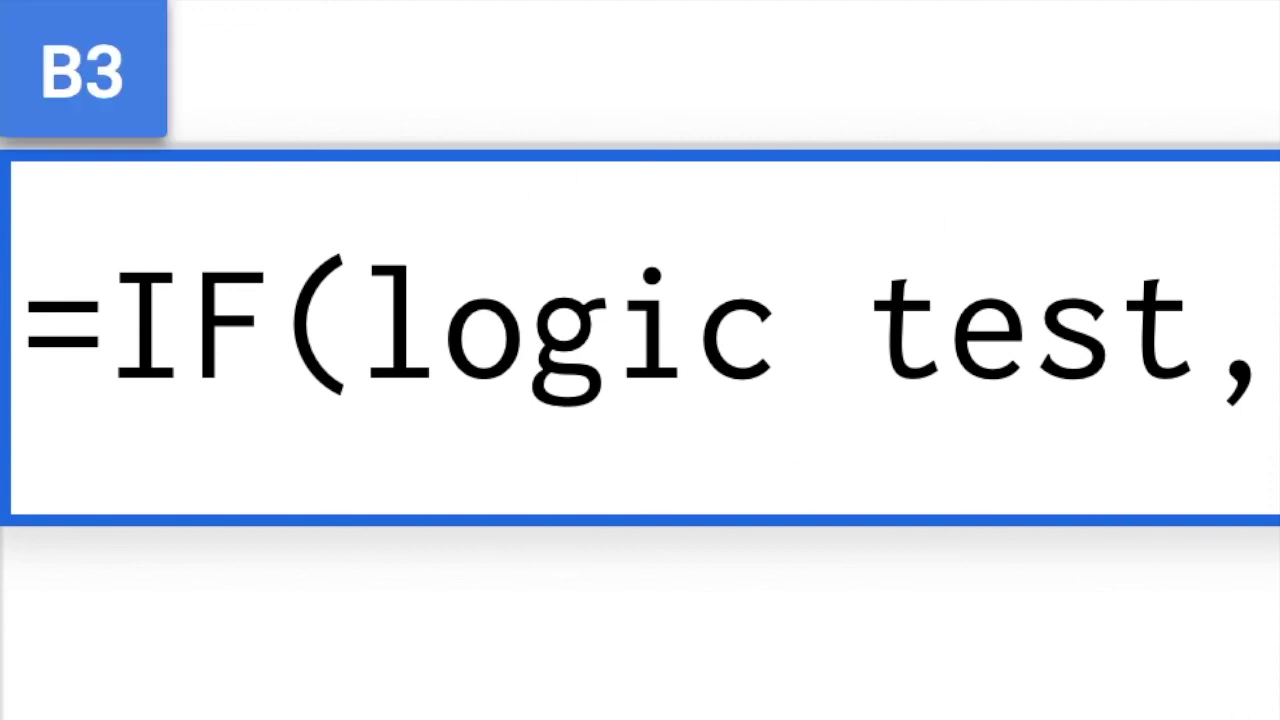
pyautogui.click(986, 409)
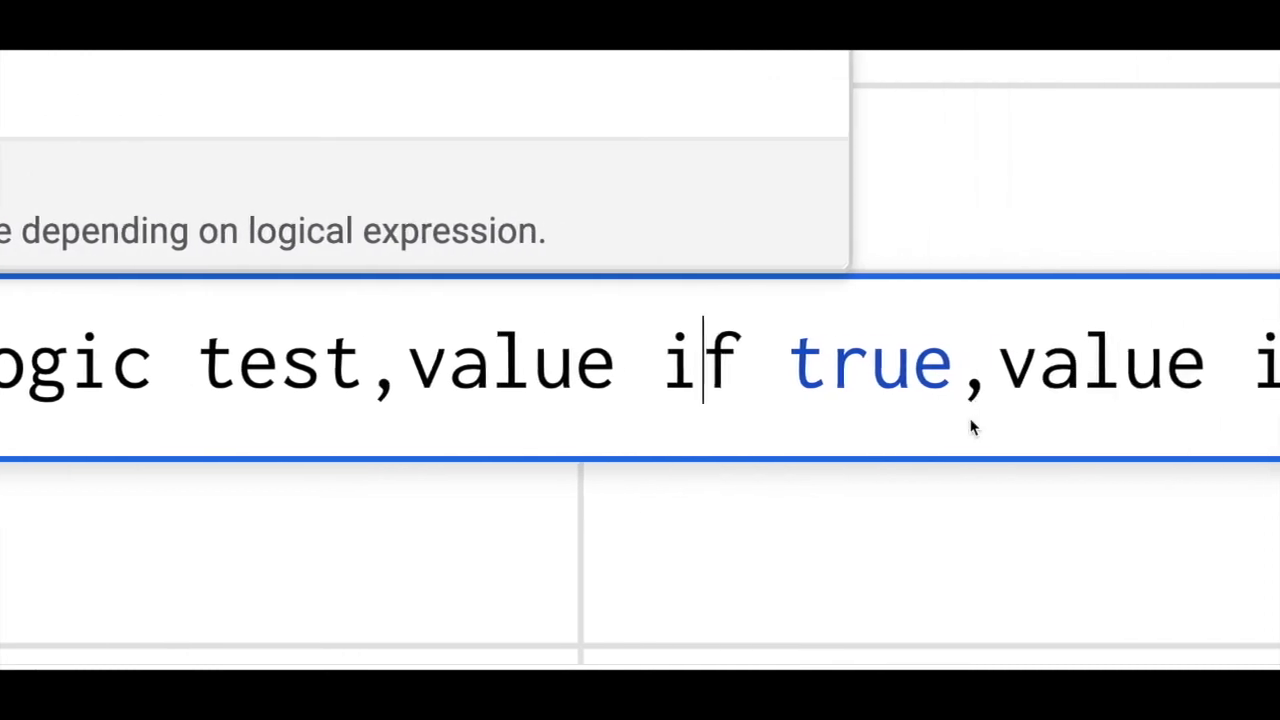